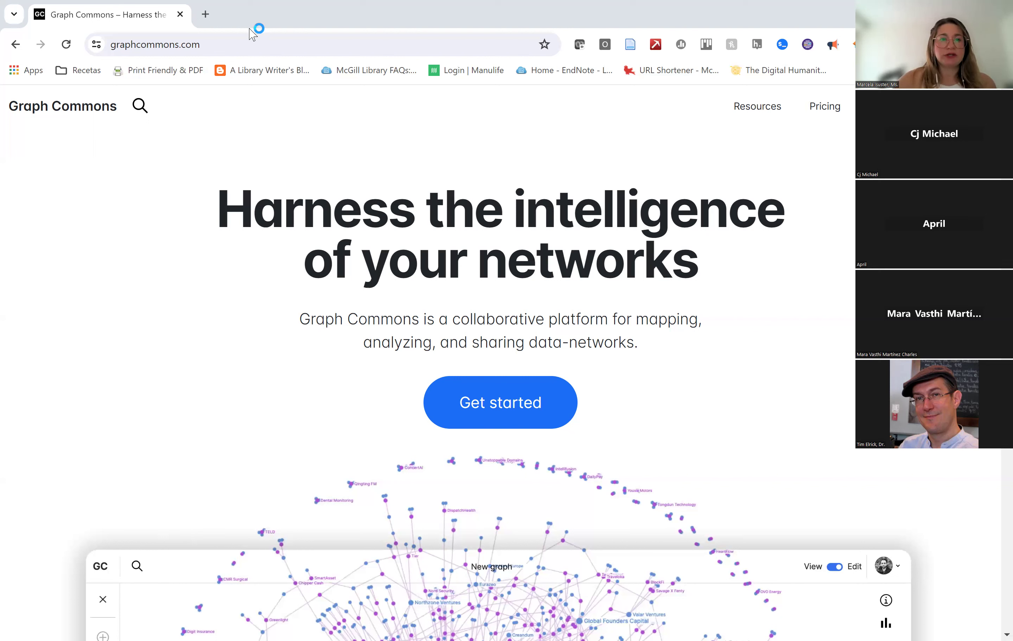
Sign in to Graph Commons with a Google account and reach the profile page listing your graphs.
{"action": "left_click", "coordinate": [252, 45]}
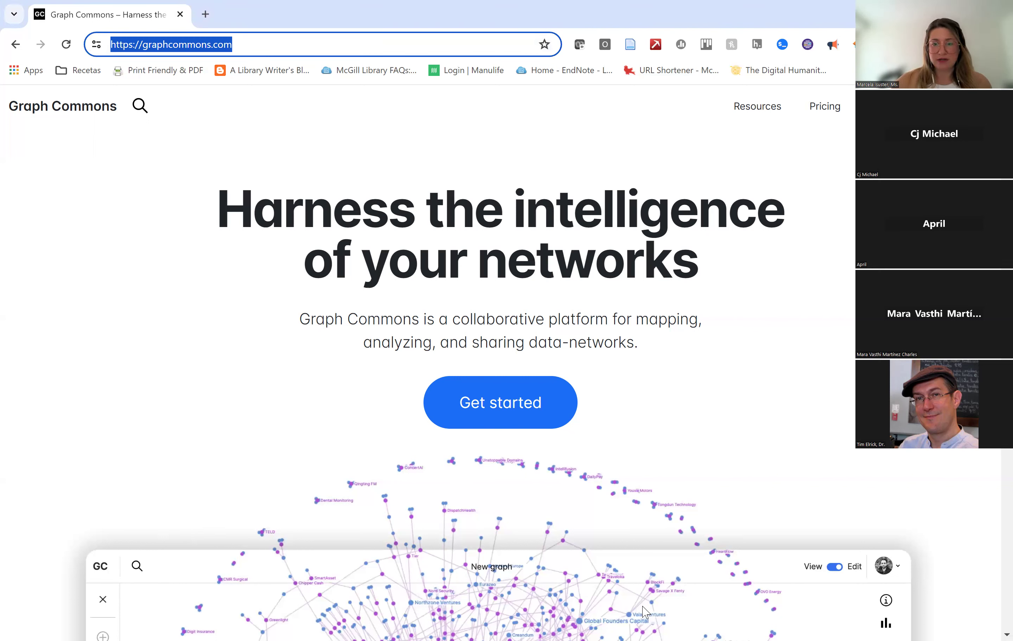
{"action": "left_click", "coordinate": [460, 415]}
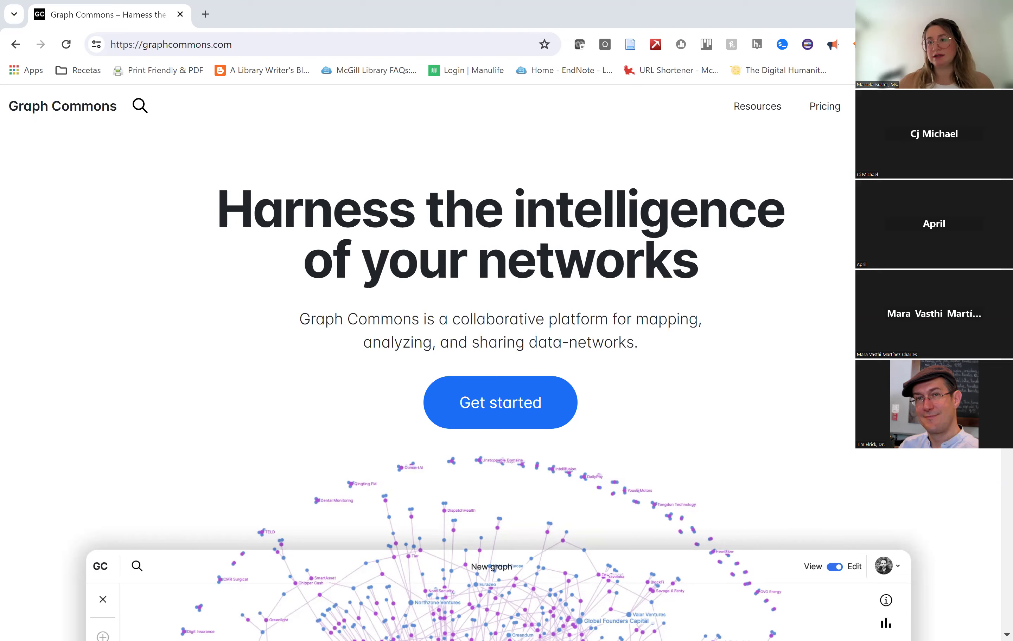
{"action": "left_click", "coordinate": [963, 106]}
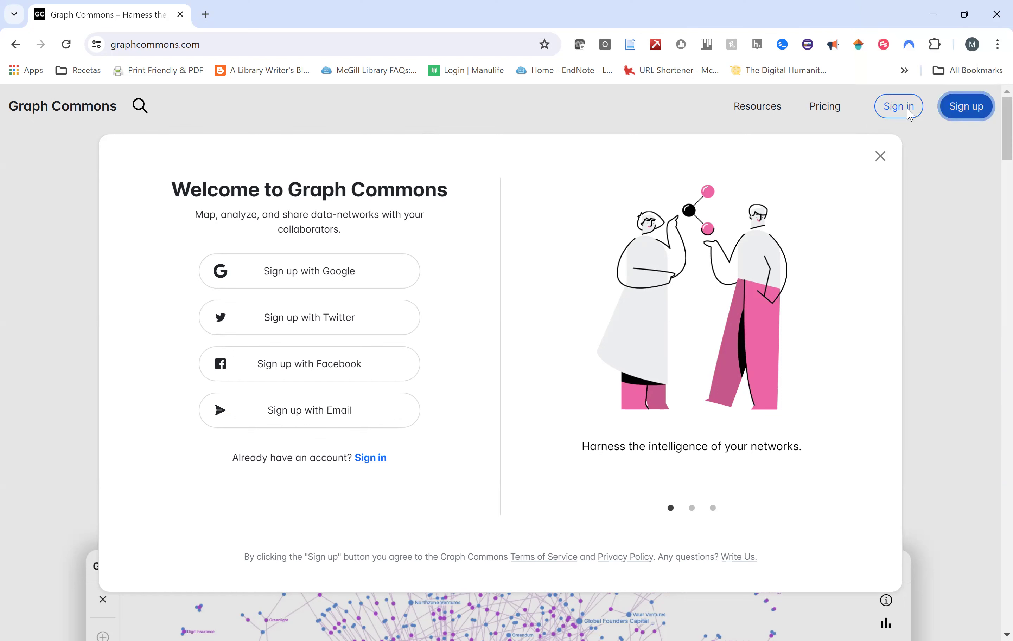
{"action": "left_click", "coordinate": [908, 113]}
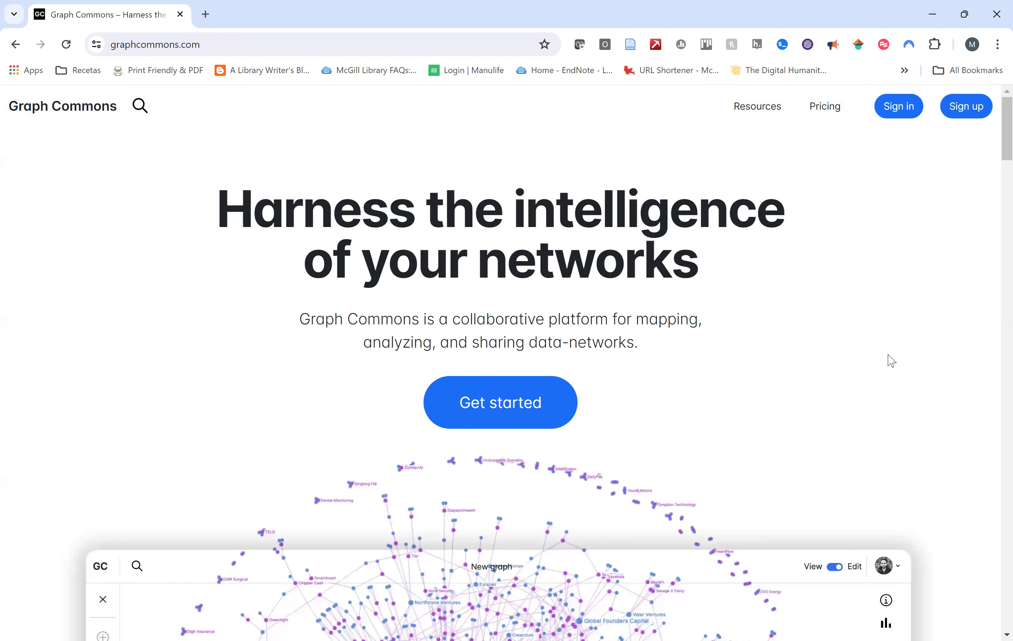
{"action": "left_click", "coordinate": [908, 113]}
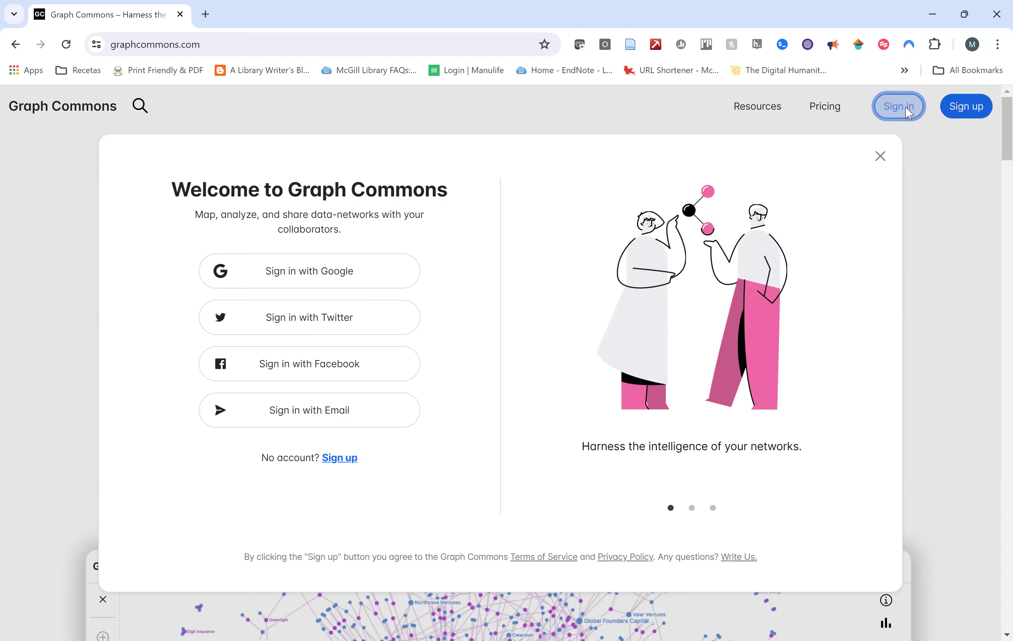
{"action": "left_click", "coordinate": [373, 282]}
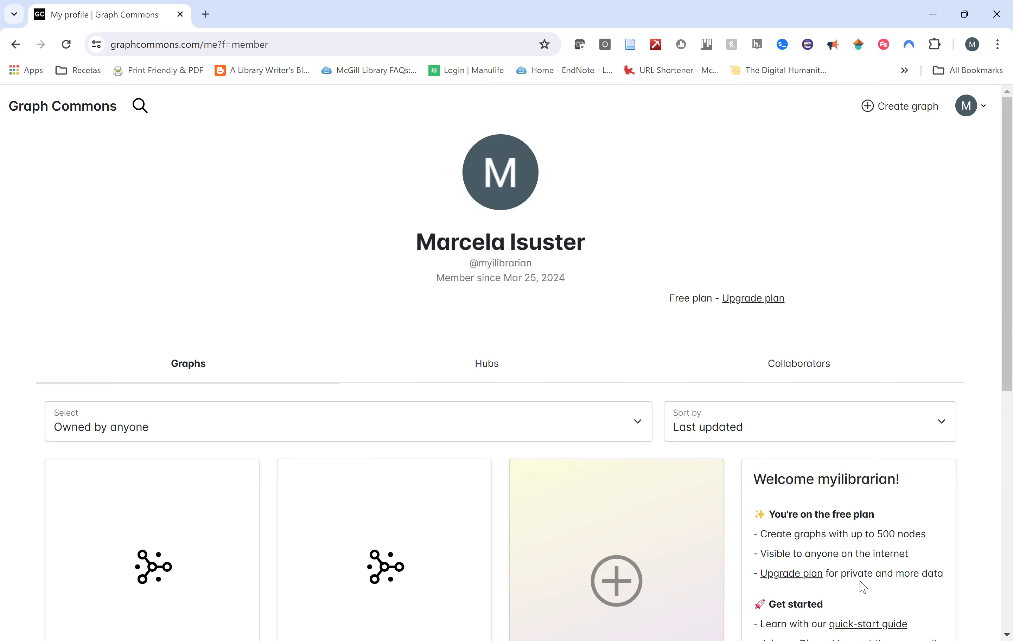
{"action": "scroll", "coordinate": [678, 522], "scroll_direction": "down", "scroll_amount": 5}
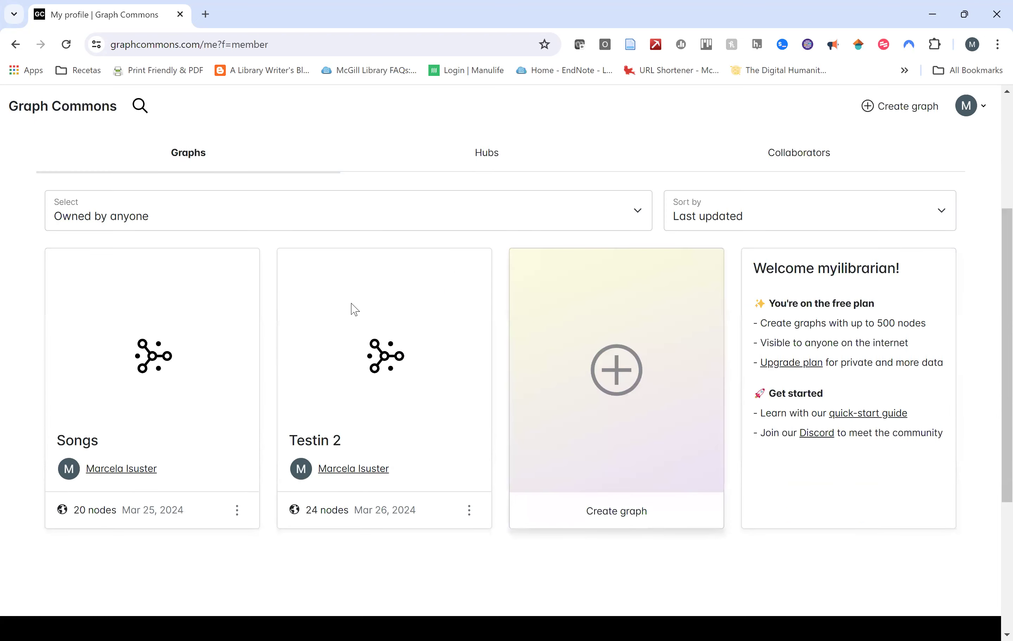
{"action": "scroll", "coordinate": [352, 307], "scroll_direction": "up", "scroll_amount": 5}
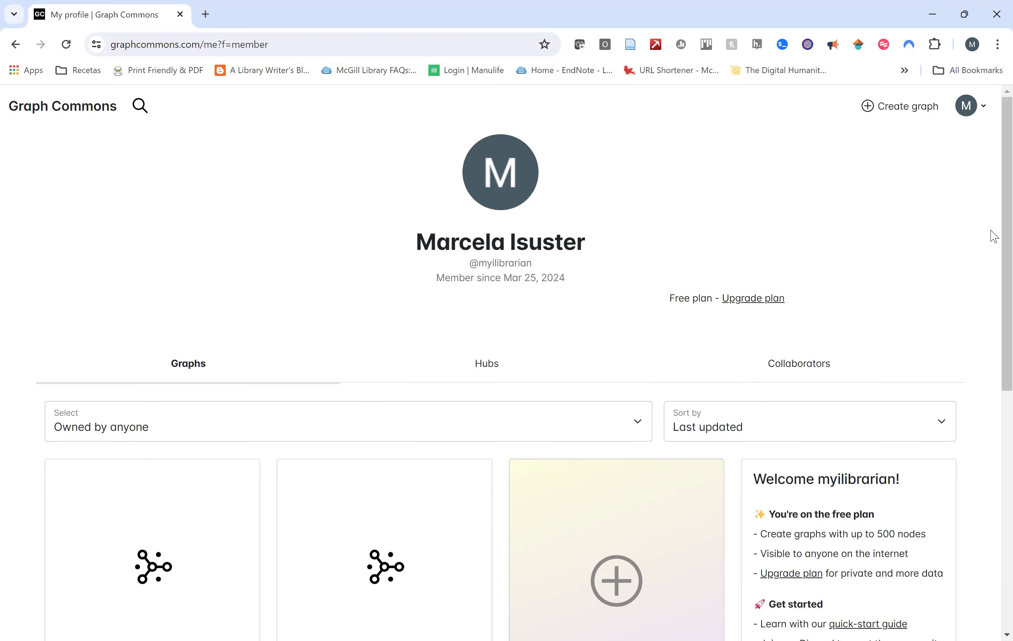
{"action": "mouse_move", "coordinate": [977, 109]}
{"action": "scroll", "coordinate": [662, 276], "scroll_direction": "down", "scroll_amount": 1}
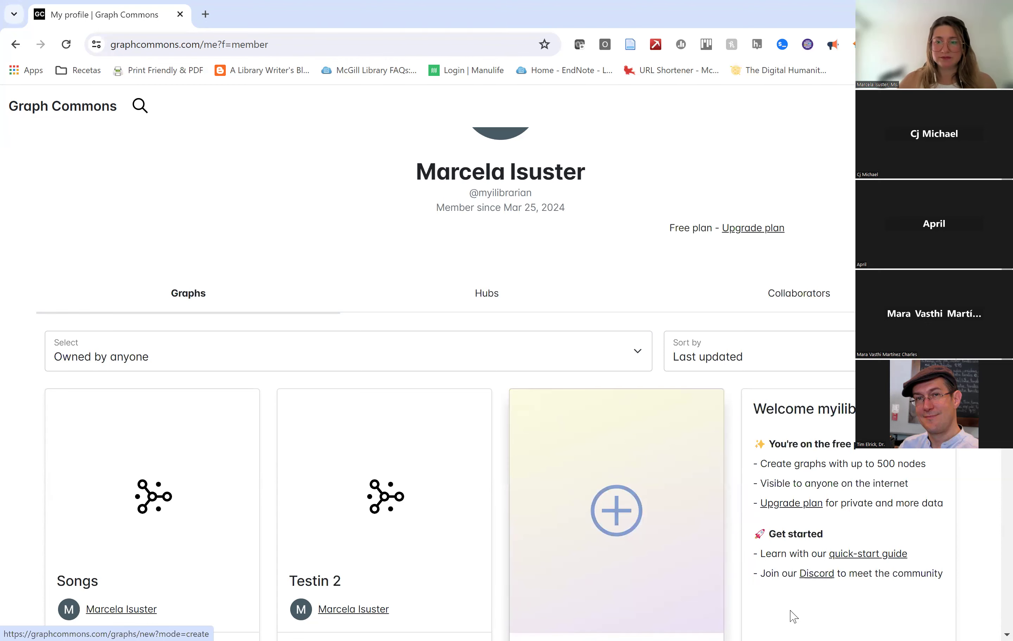
{"action": "scroll", "coordinate": [790, 611], "scroll_direction": "down", "scroll_amount": 3}
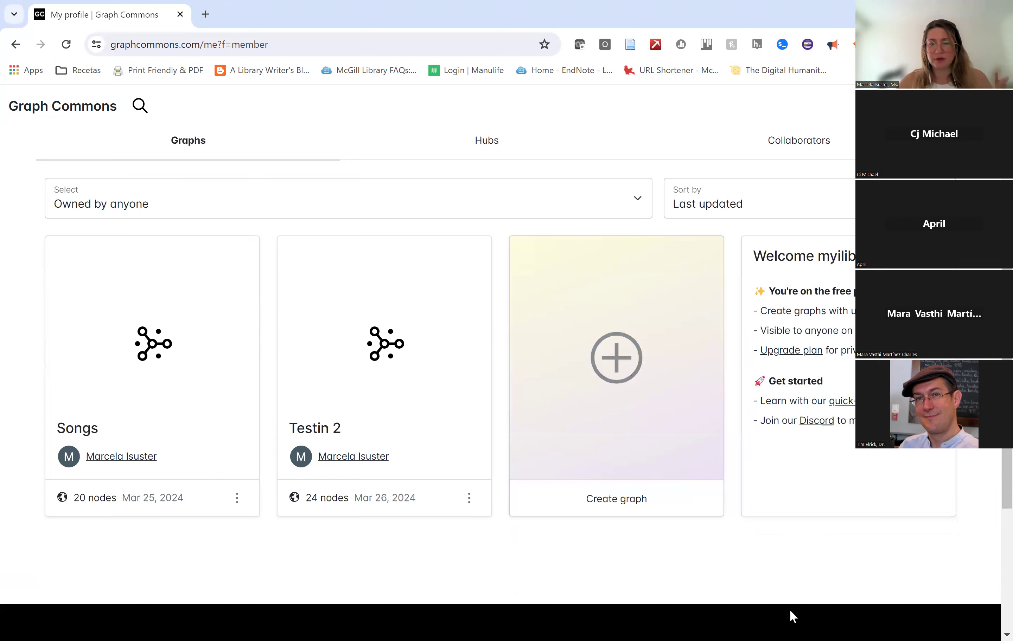
{"action": "scroll", "coordinate": [789, 610], "scroll_direction": "down", "scroll_amount": 1}
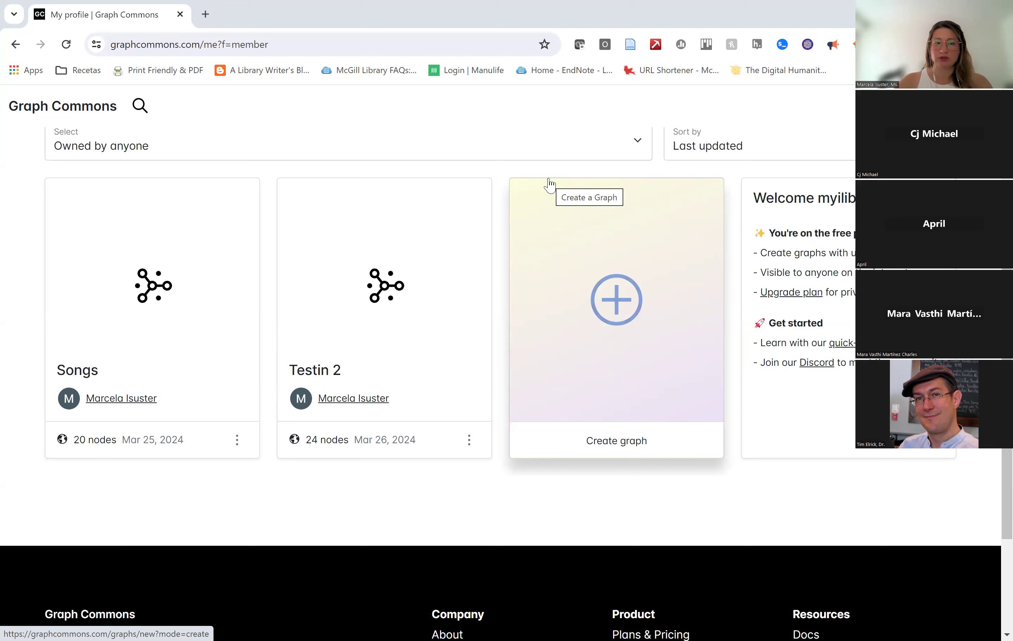
{"action": "left_click", "coordinate": [181, 306]}
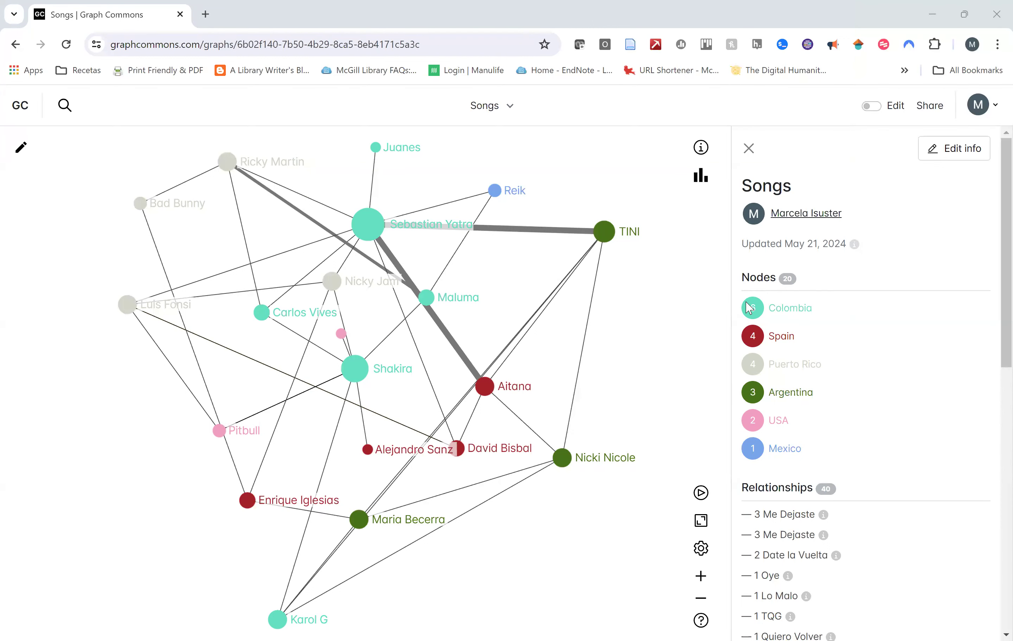
Close the Songs graph summary panel.
{"action": "left_click", "coordinate": [749, 149]}
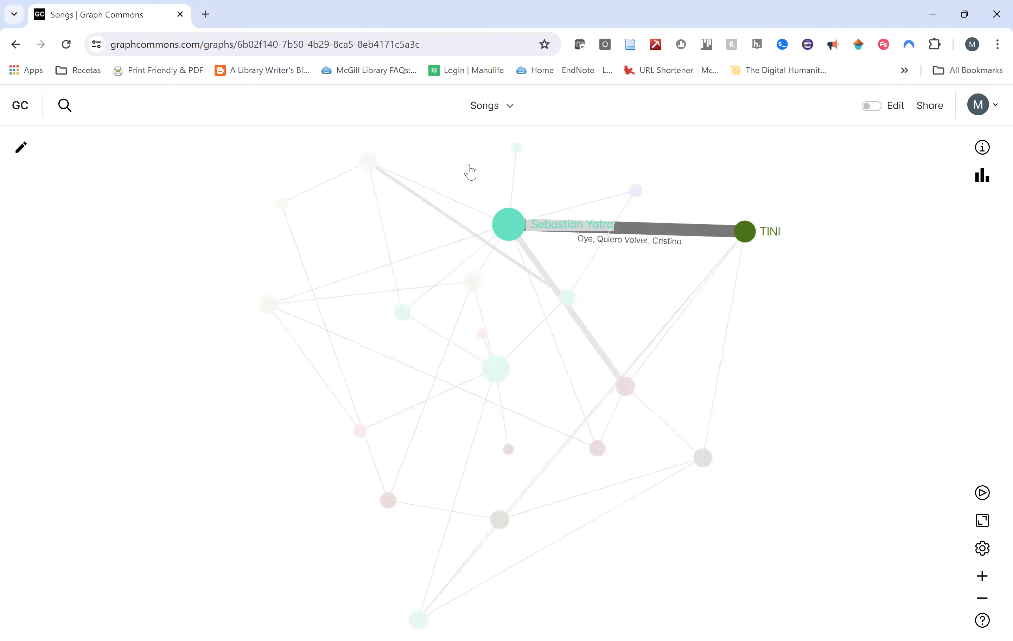
Move Sebastian Yatra near TINI, TINI right, Nicki Nicole down-right, then show Sebastian Yatra's details.
{"action": "left_click_drag", "start_coordinate": [504, 249], "coordinate": [679, 246]}
{"action": "left_click_drag", "start_coordinate": [745, 231], "coordinate": [844, 310]}
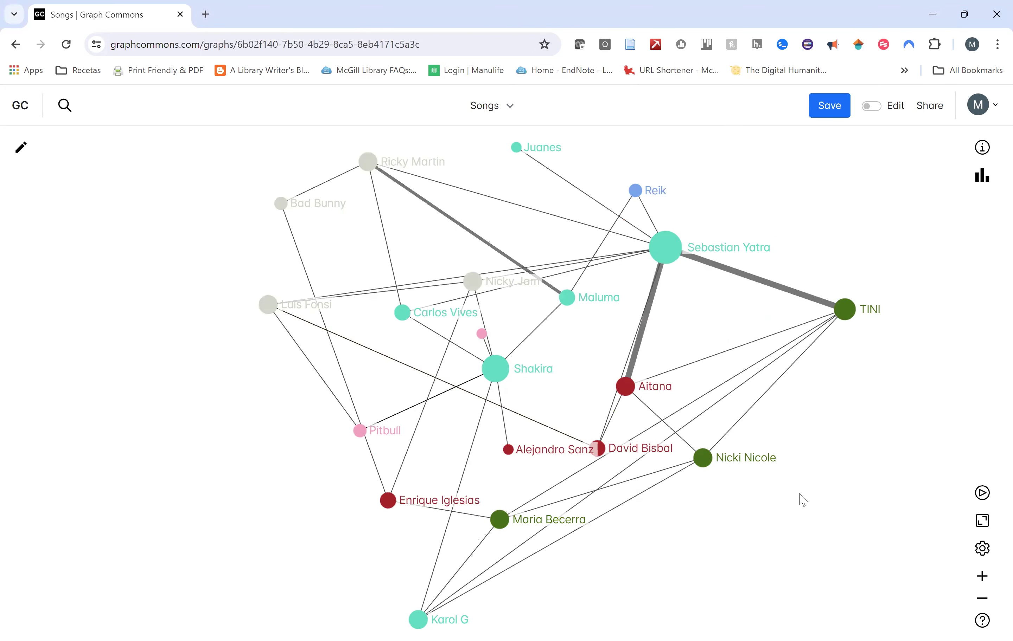
{"action": "left_click_drag", "start_coordinate": [709, 463], "coordinate": [785, 599]}
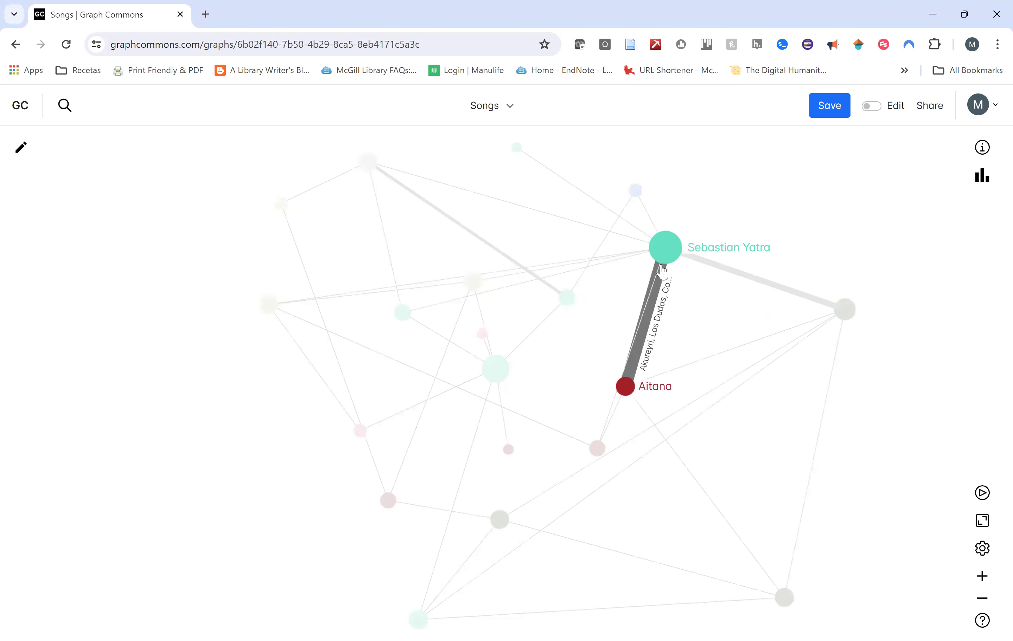
{"action": "left_click", "coordinate": [661, 250]}
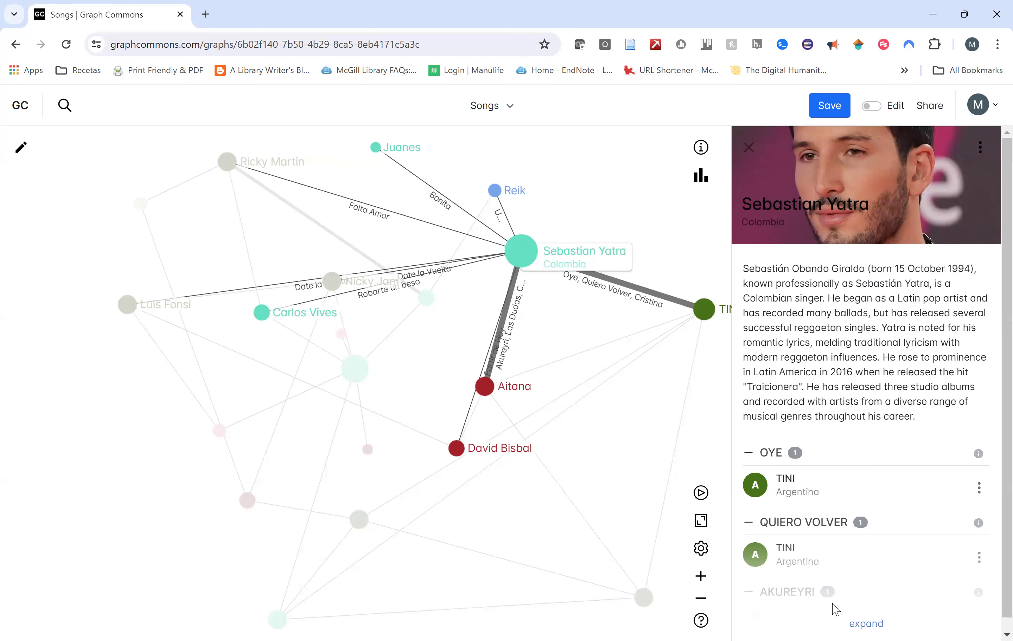
Expand Sebastian Yatra's song list through Falta Amor with Ricky Martin, then close his details.
{"action": "left_click", "coordinate": [835, 615]}
{"action": "scroll", "coordinate": [817, 502], "scroll_direction": "down", "scroll_amount": 5}
{"action": "scroll", "coordinate": [815, 503], "scroll_direction": "down", "scroll_amount": 10}
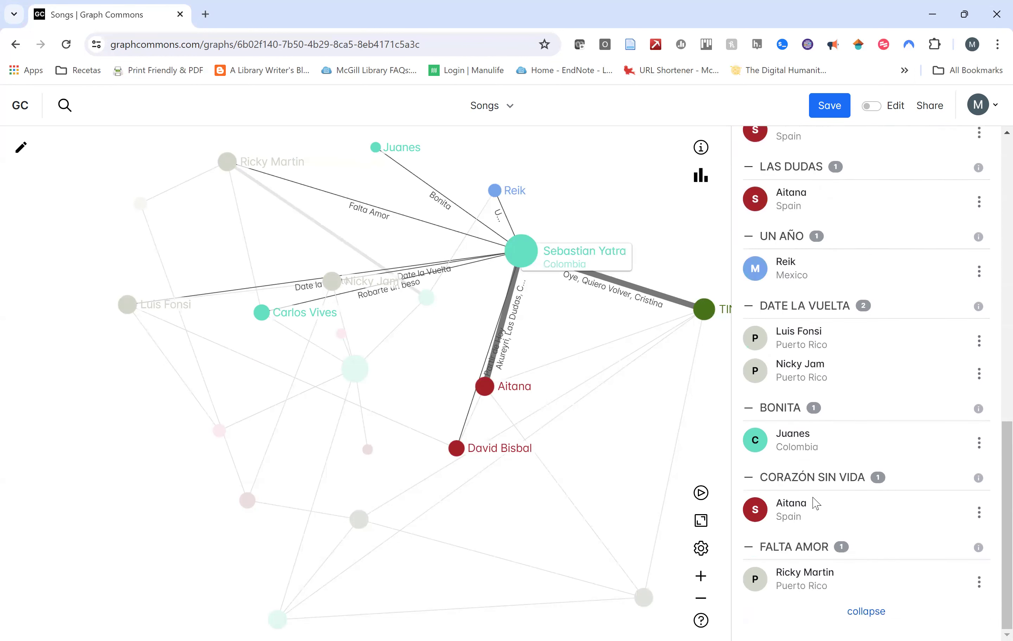
{"action": "left_click", "coordinate": [85, 379]}
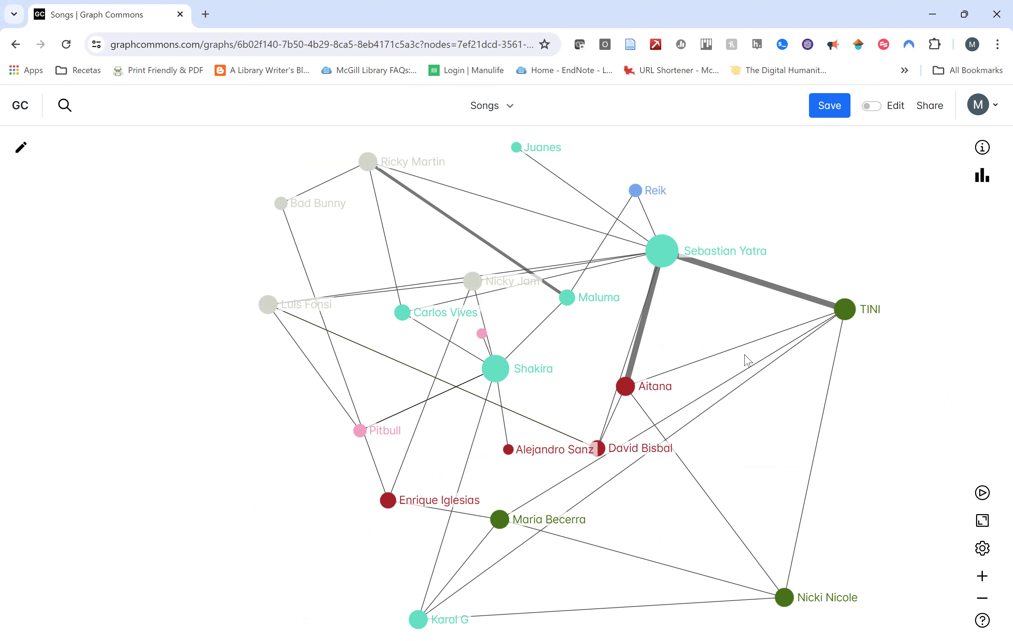
Inspect several artists' collaboration links, then move Aitana down-right below TINI.
{"action": "mouse_move", "coordinate": [661, 259]}
{"action": "mouse_move", "coordinate": [844, 316]}
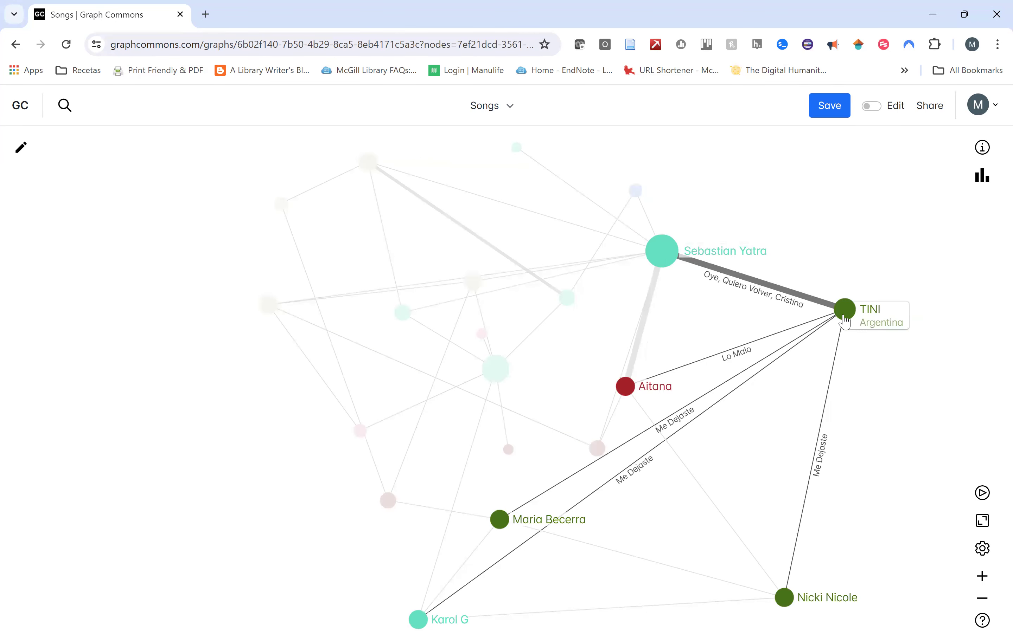
{"action": "mouse_move", "coordinate": [625, 388]}
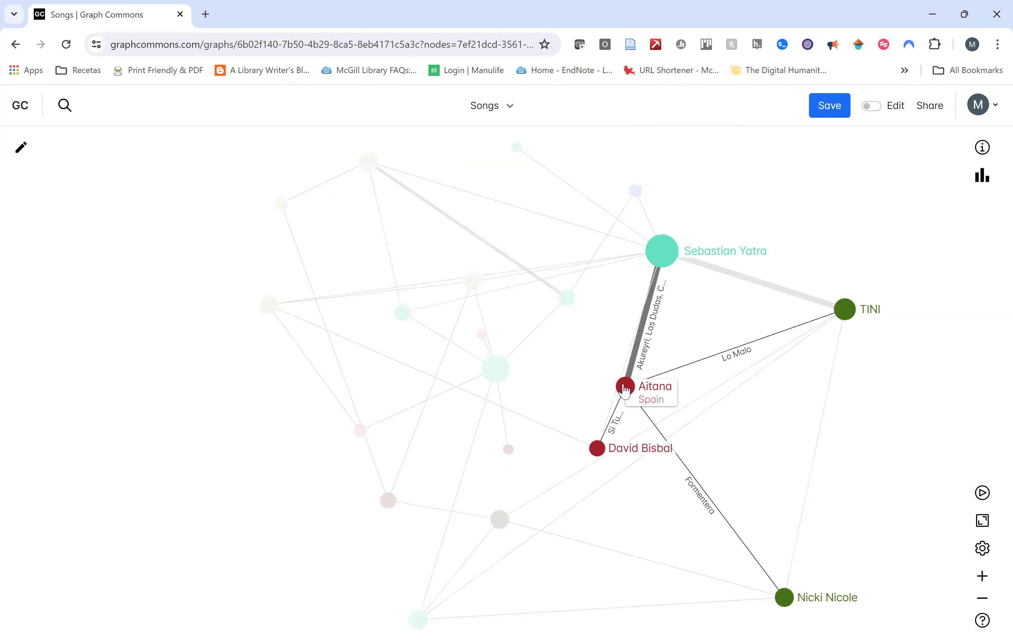
{"action": "mouse_move", "coordinate": [268, 307]}
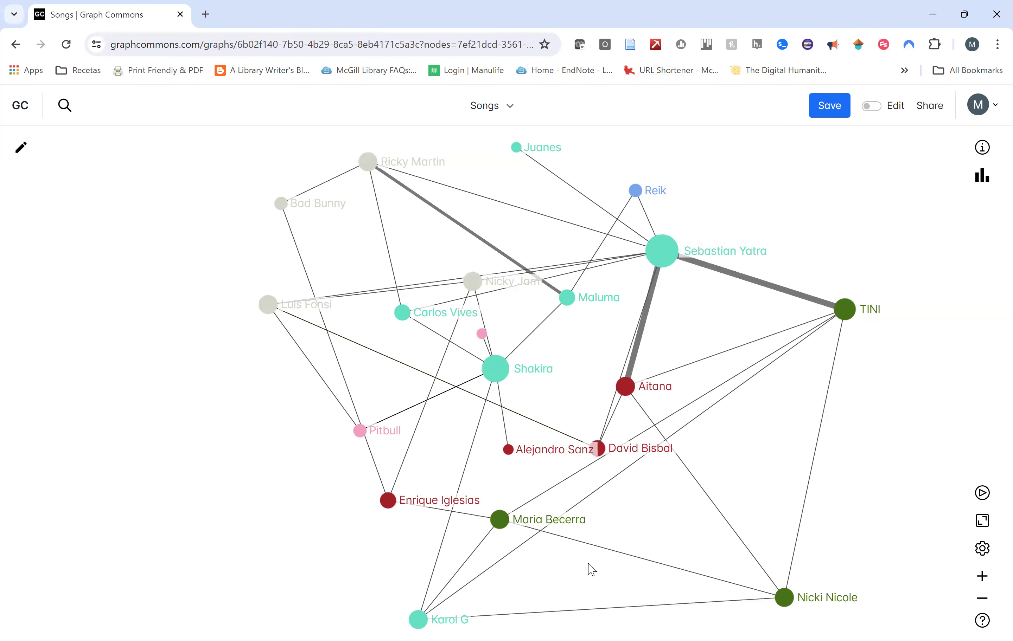
{"action": "mouse_move", "coordinate": [358, 434]}
{"action": "left_click_drag", "start_coordinate": [625, 386], "coordinate": [717, 470]}
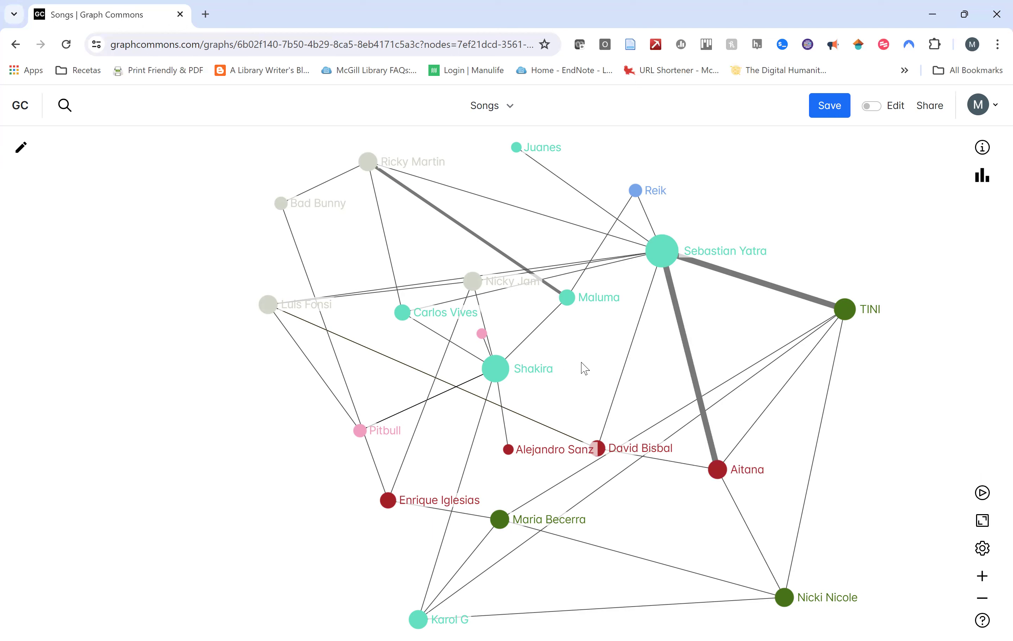
View TINI's details panel, then close it.
{"action": "left_click", "coordinate": [845, 319]}
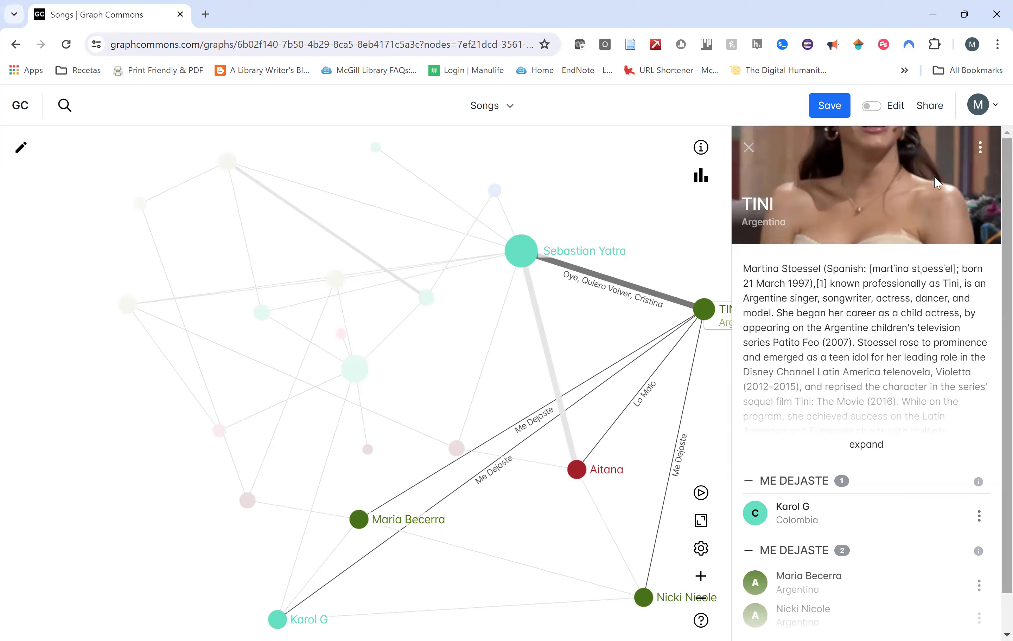
{"action": "left_click", "coordinate": [750, 150]}
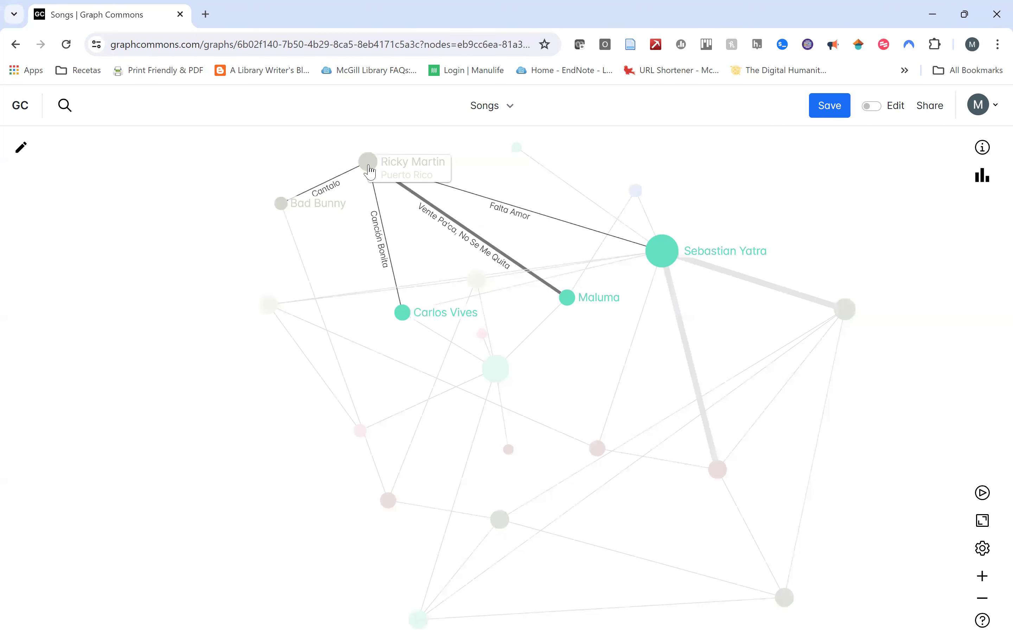
{"action": "left_click", "coordinate": [368, 168]}
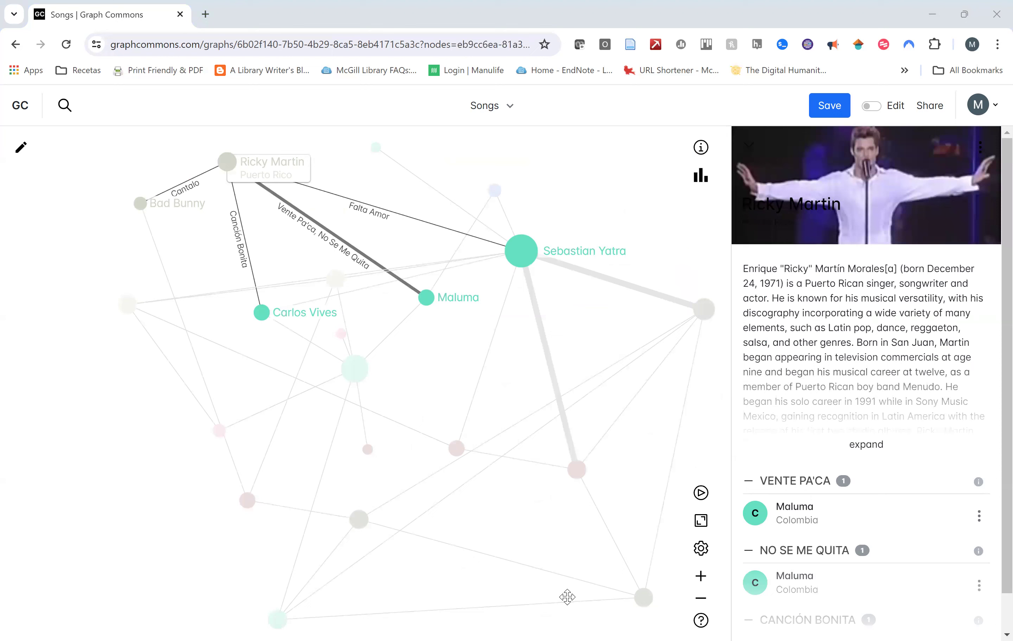
{"action": "left_click", "coordinate": [572, 182]}
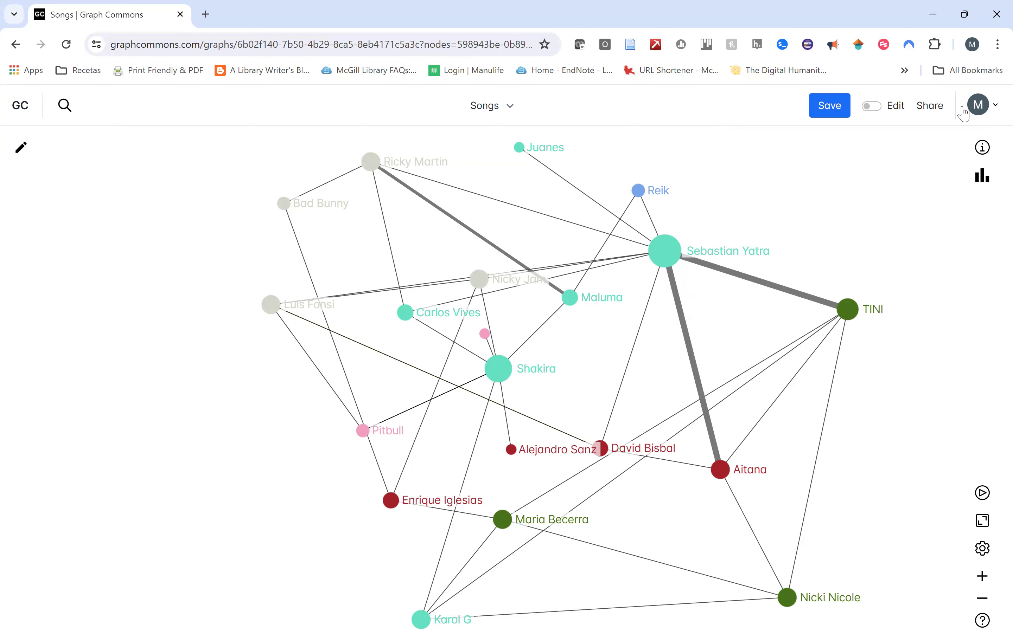
{"action": "left_click", "coordinate": [978, 107]}
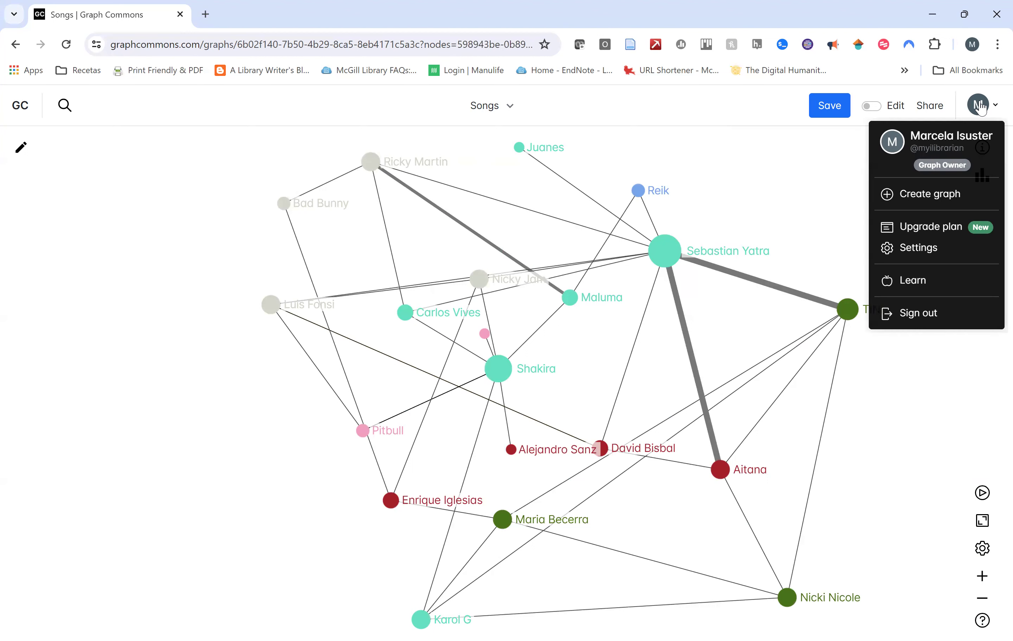
Choose Create graph from the account avatar menu to open a blank New graph.
{"action": "mouse_move", "coordinate": [974, 103]}
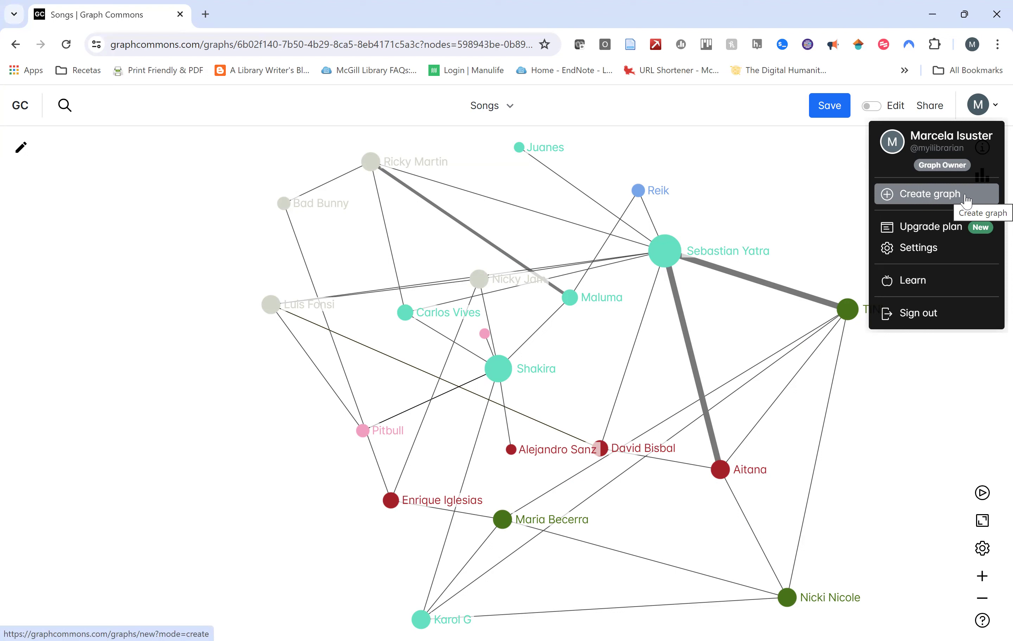
{"action": "left_click", "coordinate": [978, 105]}
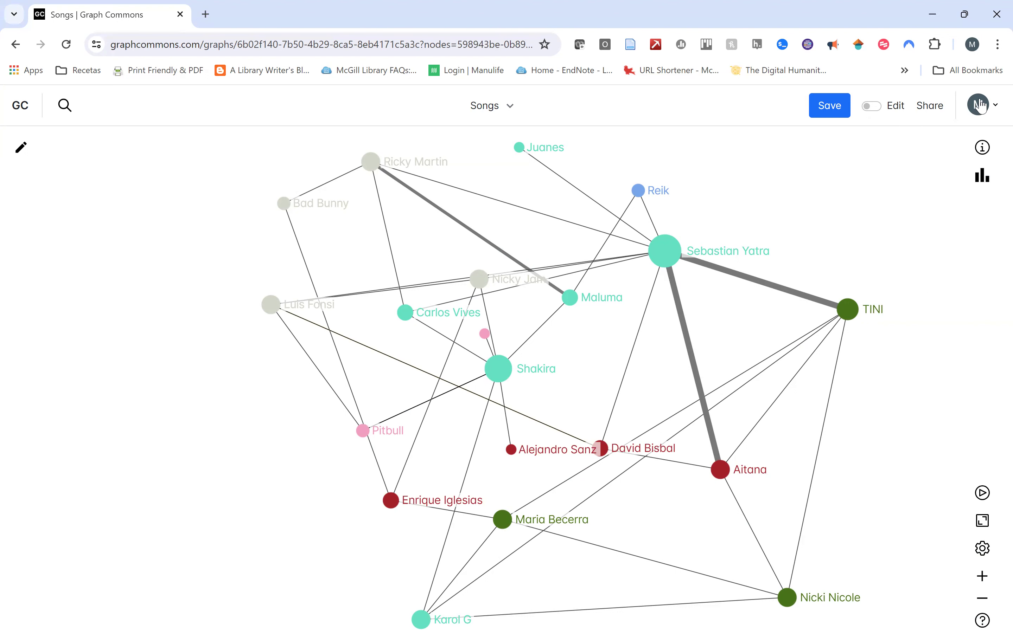
{"action": "left_click", "coordinate": [980, 105]}
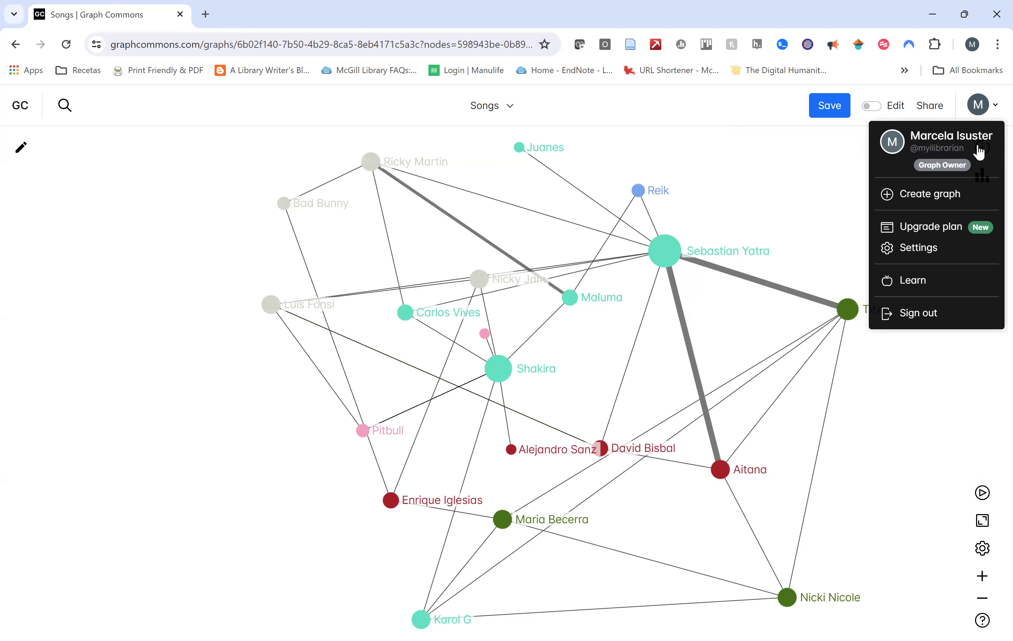
{"action": "left_click", "coordinate": [957, 207]}
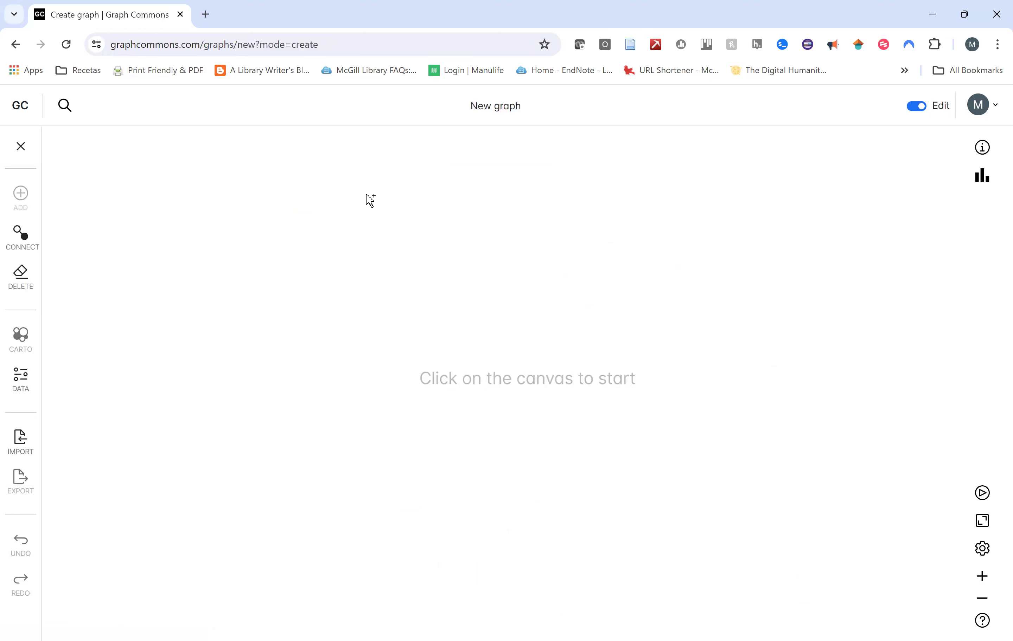
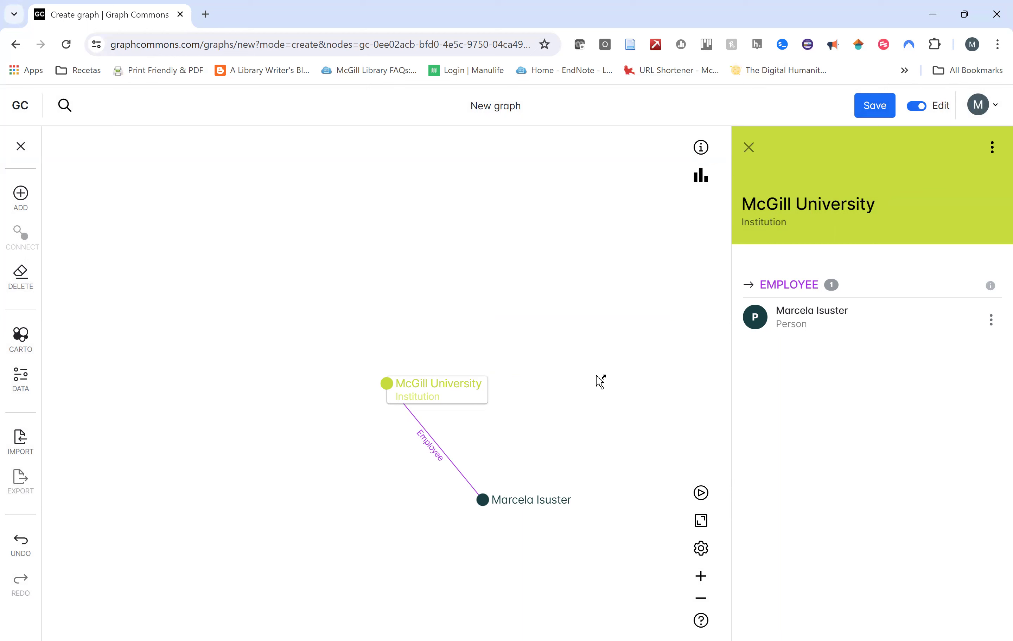
Close the McGill University details panel, leaving the ADD node tool active.
{"action": "left_click", "coordinate": [20, 196]}
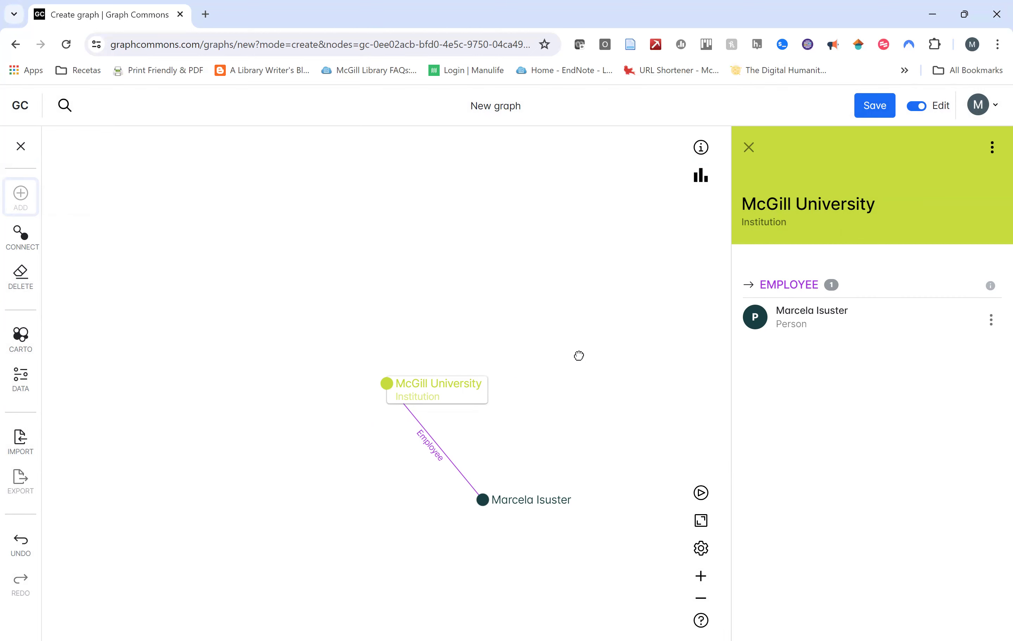
{"action": "key", "text": "Escape"}
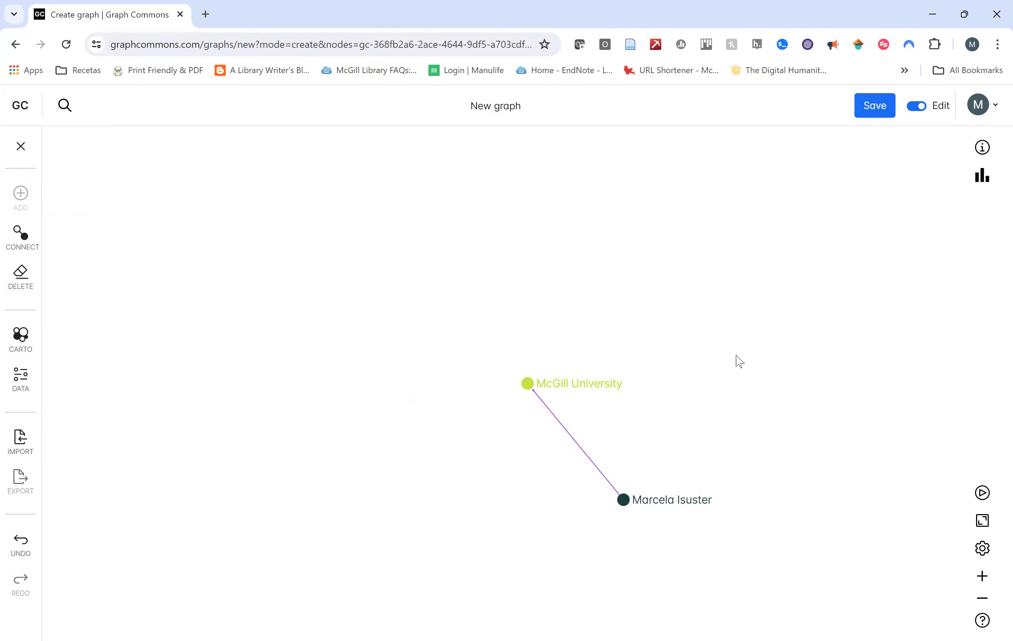
Add a new Person node to the canvas, giving it a name.
{"action": "left_click", "coordinate": [735, 356]}
{"action": "left_click", "coordinate": [595, 342]}
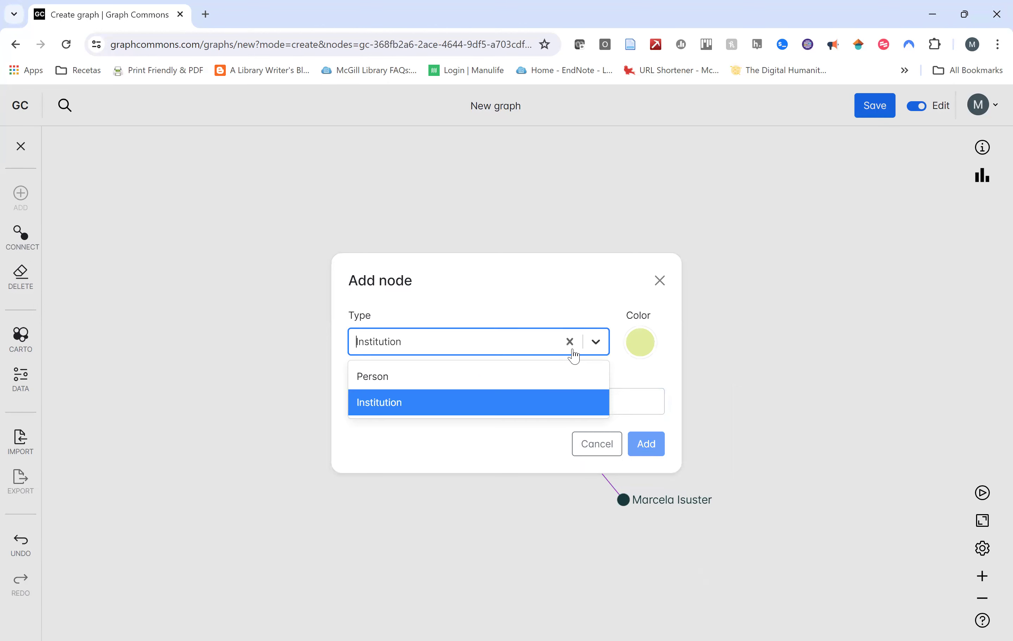
{"action": "left_click", "coordinate": [542, 383]}
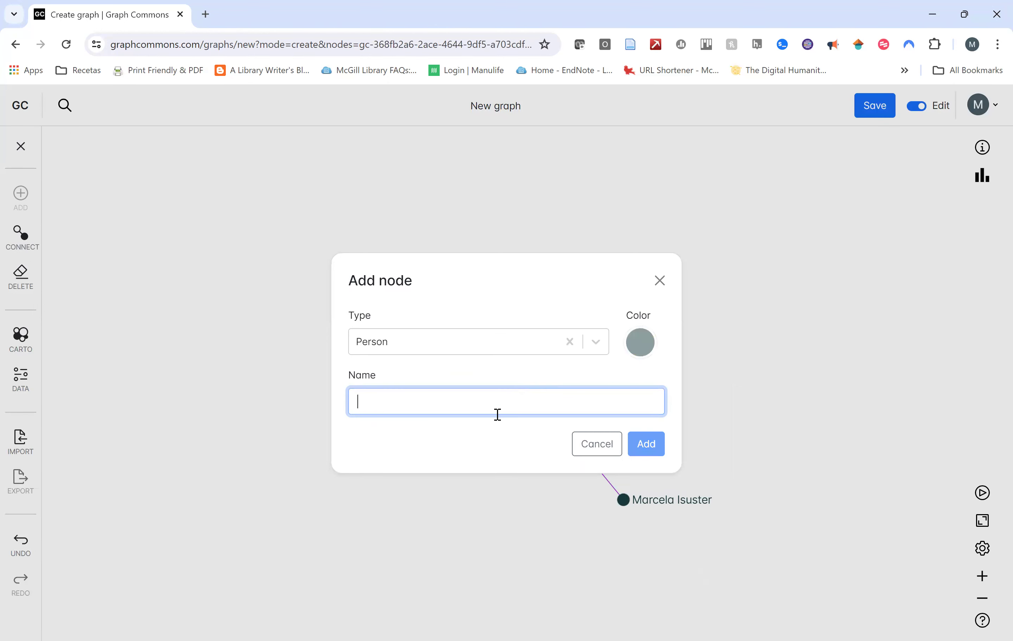
{"action": "type", "text": "Jane Smith"}
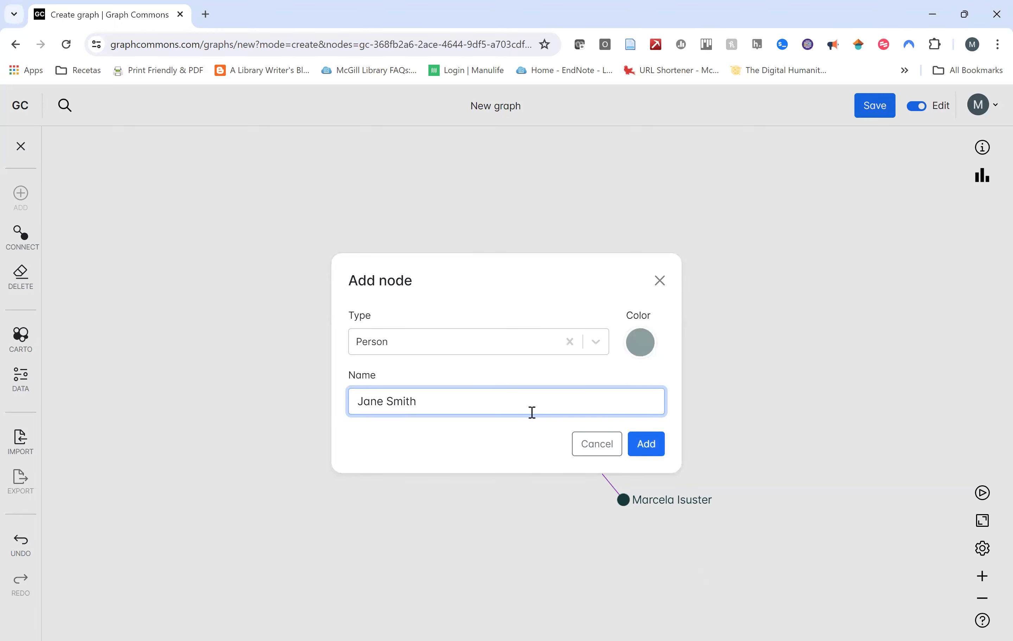
{"action": "left_click", "coordinate": [646, 445]}
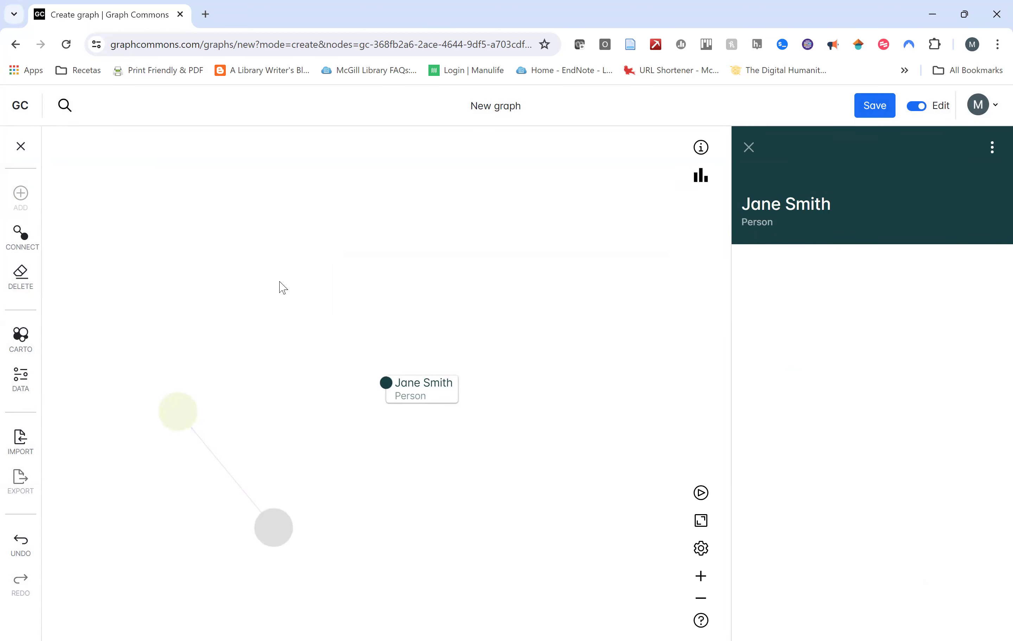
Add an Institution node for University of British Columbia, picked from the name suggestions.
{"action": "left_click", "coordinate": [23, 200]}
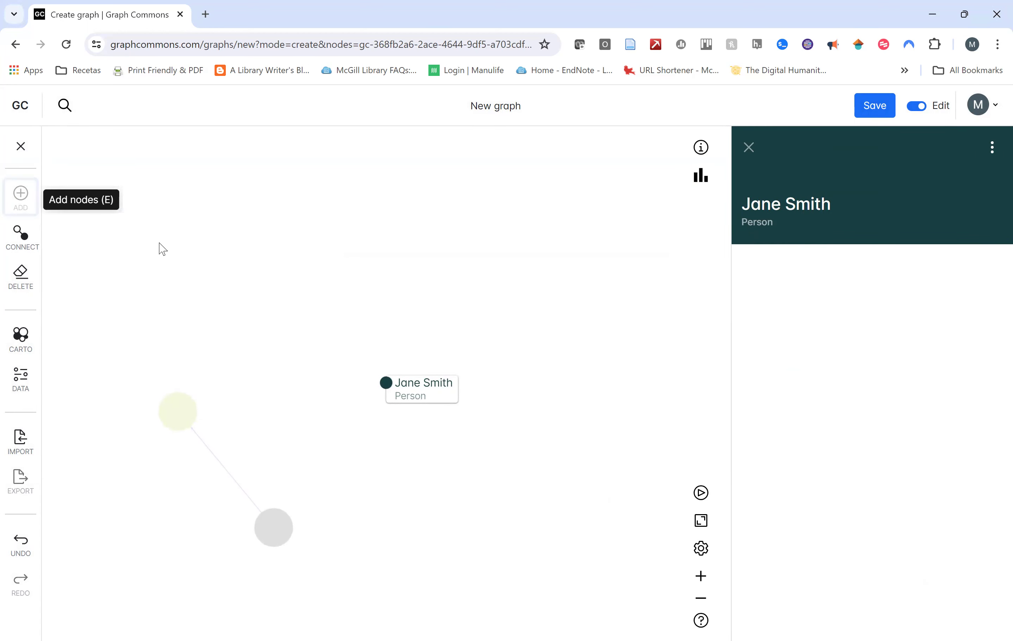
{"action": "left_click", "coordinate": [221, 266]}
{"action": "left_click", "coordinate": [435, 291]}
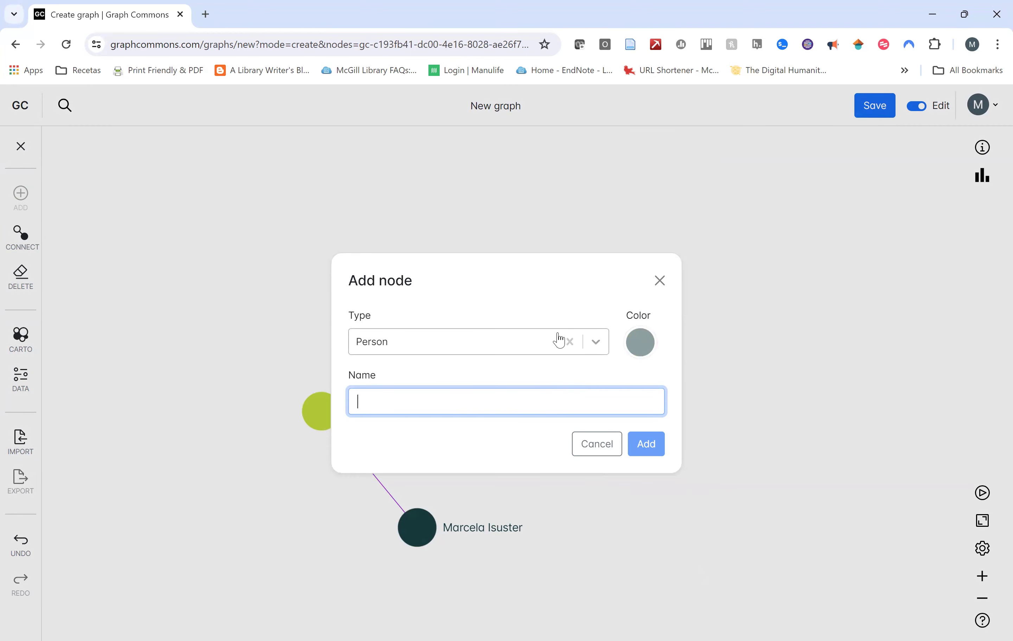
{"action": "left_click", "coordinate": [595, 343]}
{"action": "left_click", "coordinate": [550, 403]}
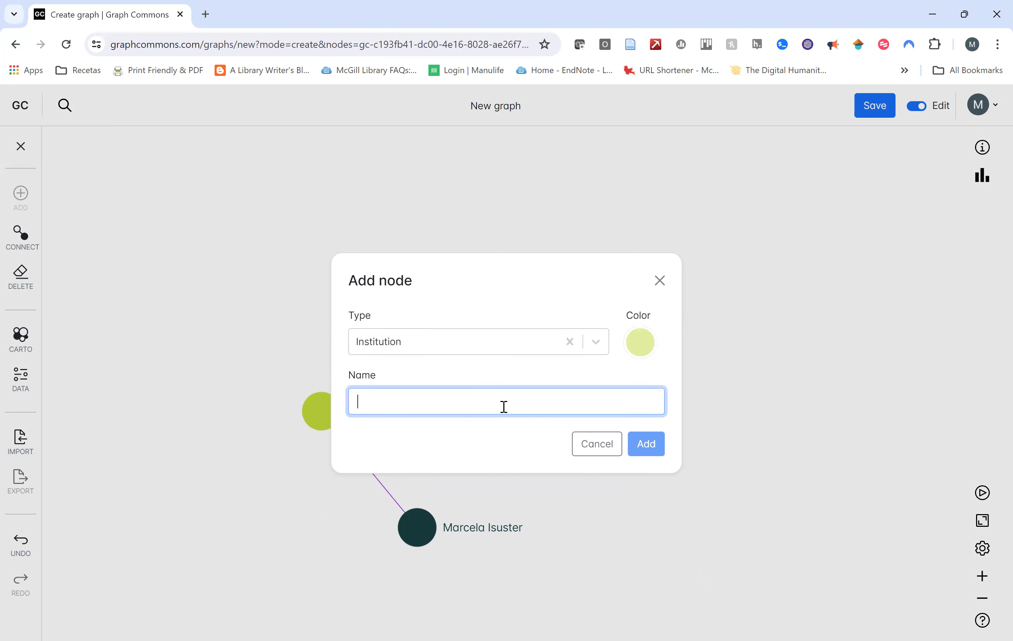
{"action": "left_click", "coordinate": [500, 402]}
{"action": "type", "text": "Unive"}
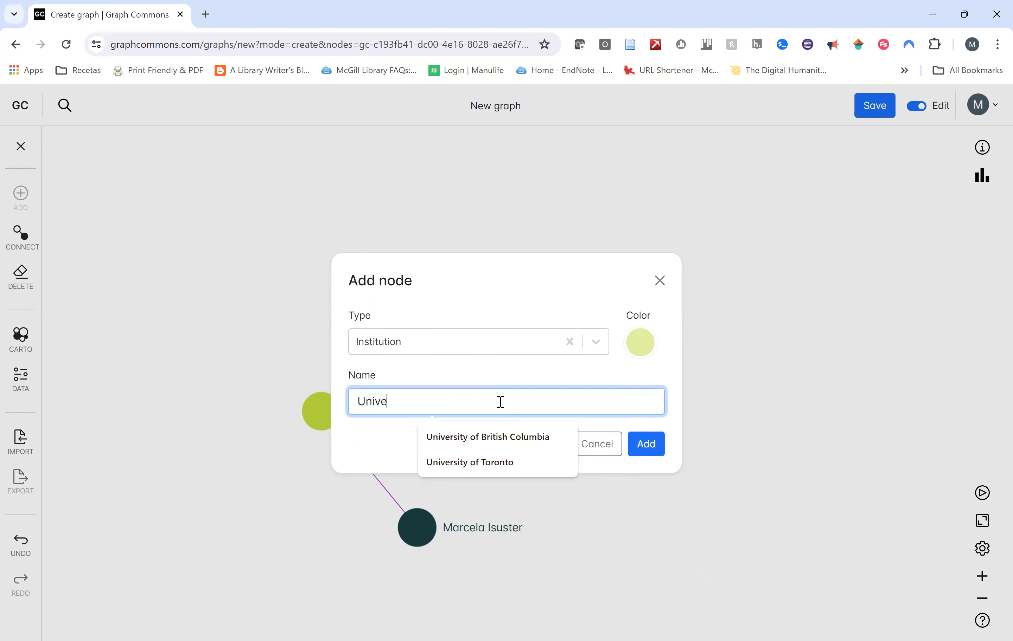
{"action": "left_click", "coordinate": [517, 437]}
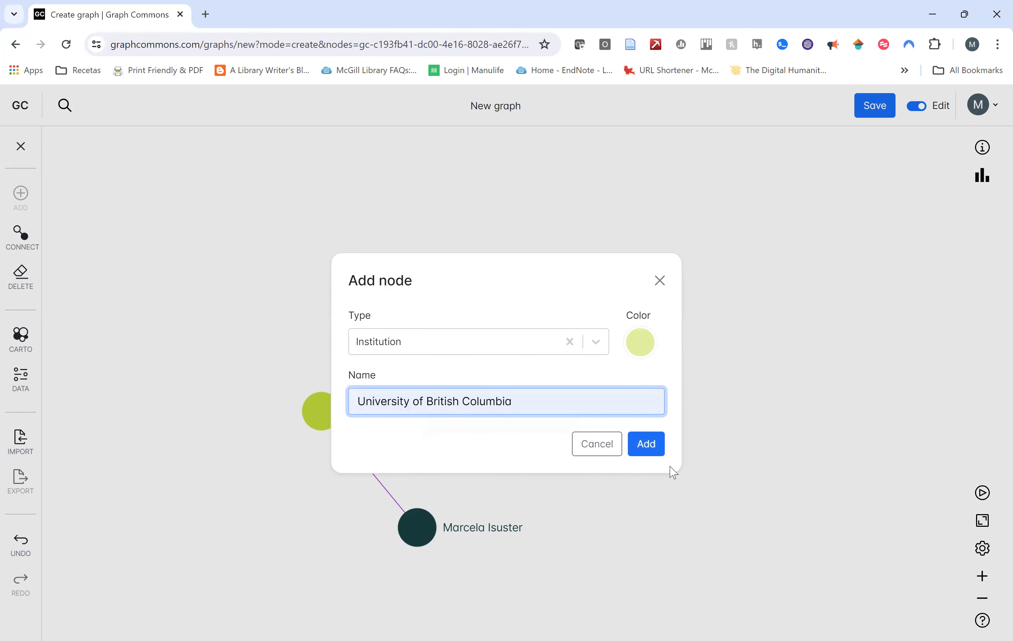
{"action": "left_click", "coordinate": [653, 452]}
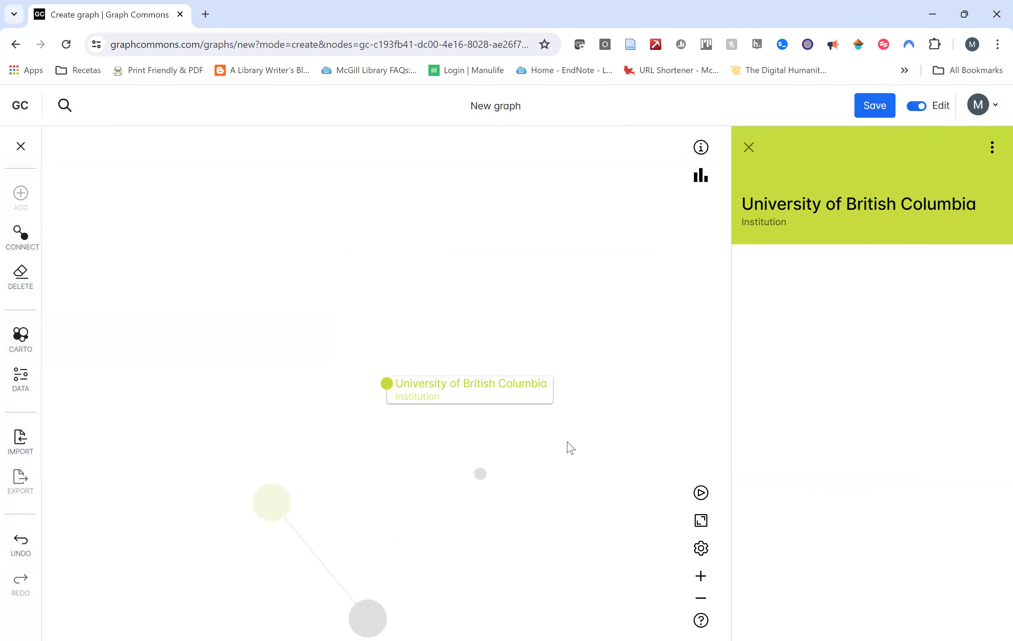
{"action": "left_click", "coordinate": [22, 231]}
Connect the new Person to University of British Columbia with an Employee link.
{"action": "left_click_drag", "start_coordinate": [483, 471], "coordinate": [486, 471]}
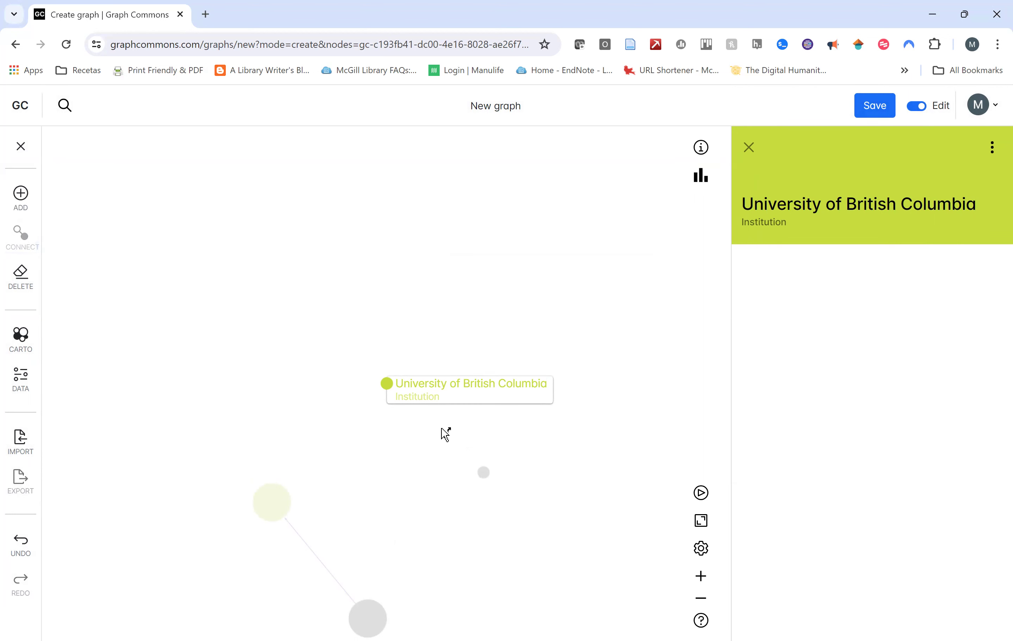
{"action": "left_click", "coordinate": [484, 472]}
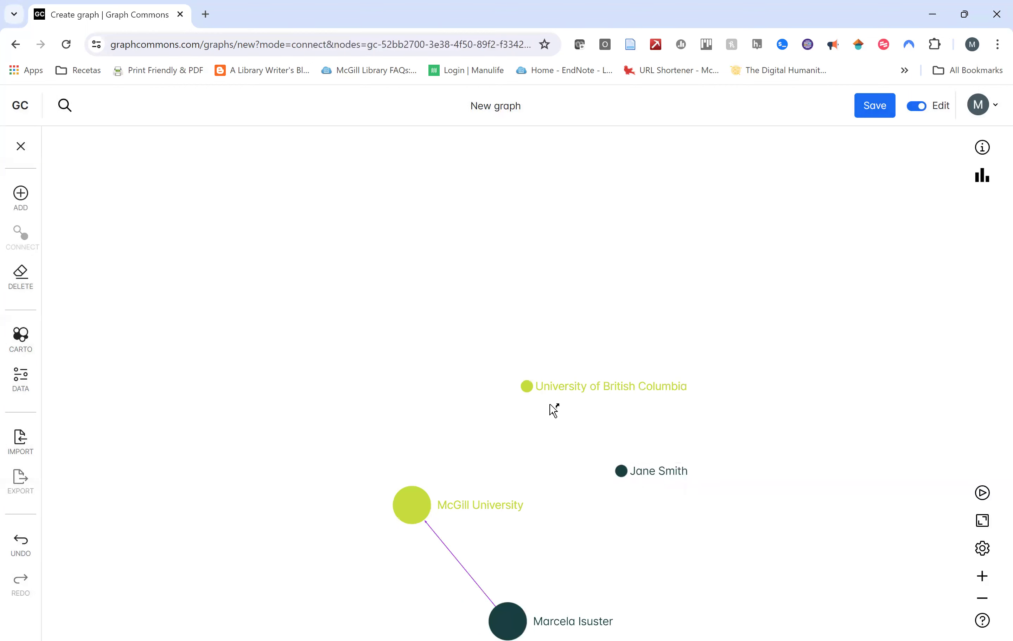
{"action": "left_click_drag", "start_coordinate": [631, 477], "coordinate": [534, 388]}
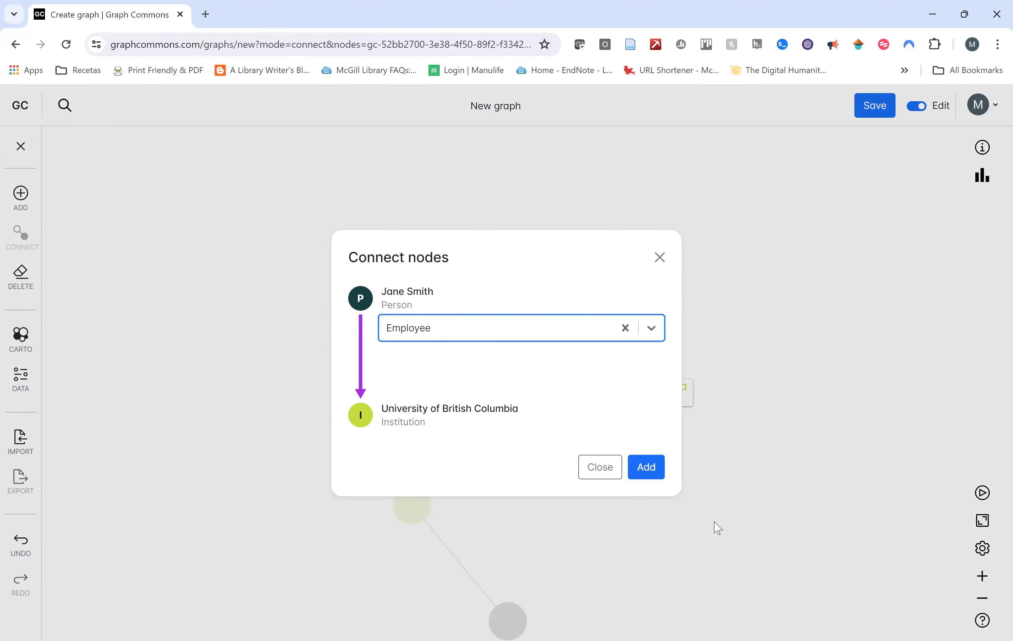
{"action": "left_click", "coordinate": [656, 475]}
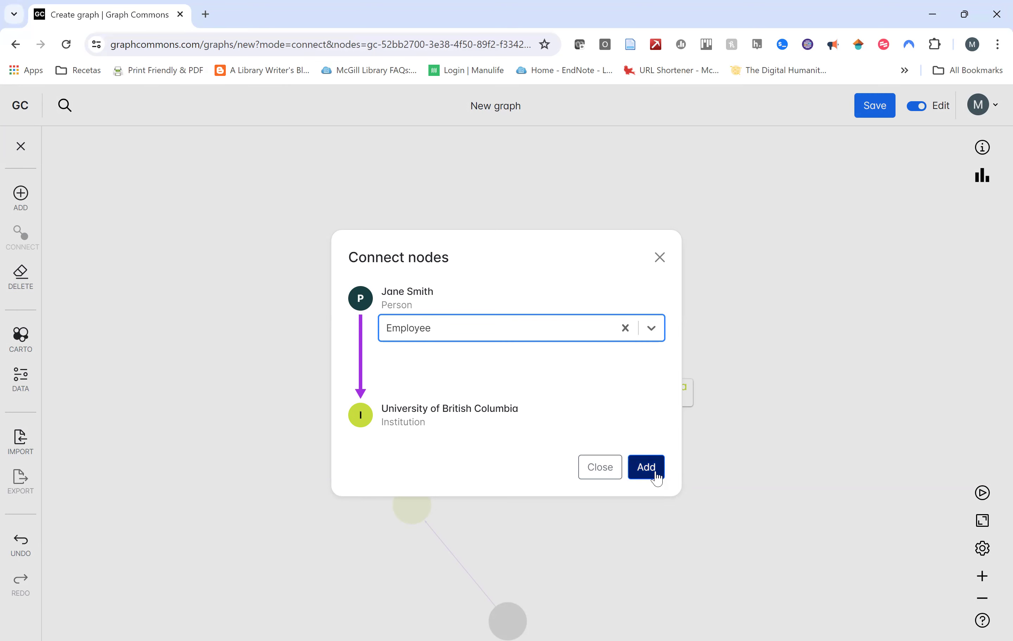
{"action": "scroll", "coordinate": [704, 520], "scroll_direction": "down", "scroll_amount": 1}
{"action": "scroll", "coordinate": [458, 403], "scroll_direction": "up", "scroll_amount": 6}
{"action": "left_click_drag", "start_coordinate": [639, 594], "coordinate": [219, 159]}
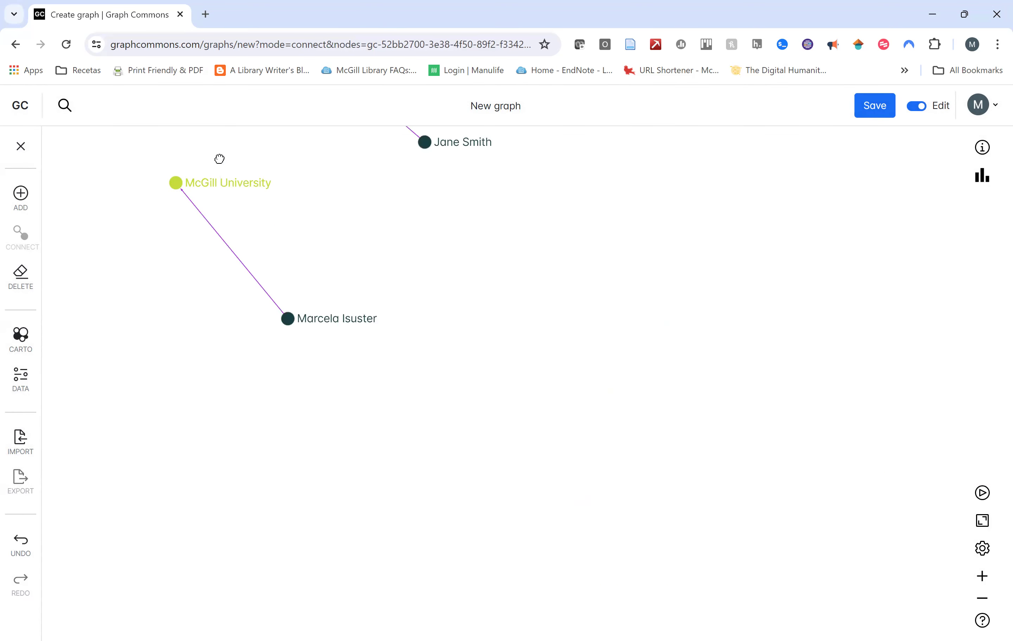
Create a Collaborator relationship type and use it to link the original person to the new person.
{"action": "left_click", "coordinate": [22, 232]}
{"action": "left_click_drag", "start_coordinate": [382, 456], "coordinate": [518, 276]}
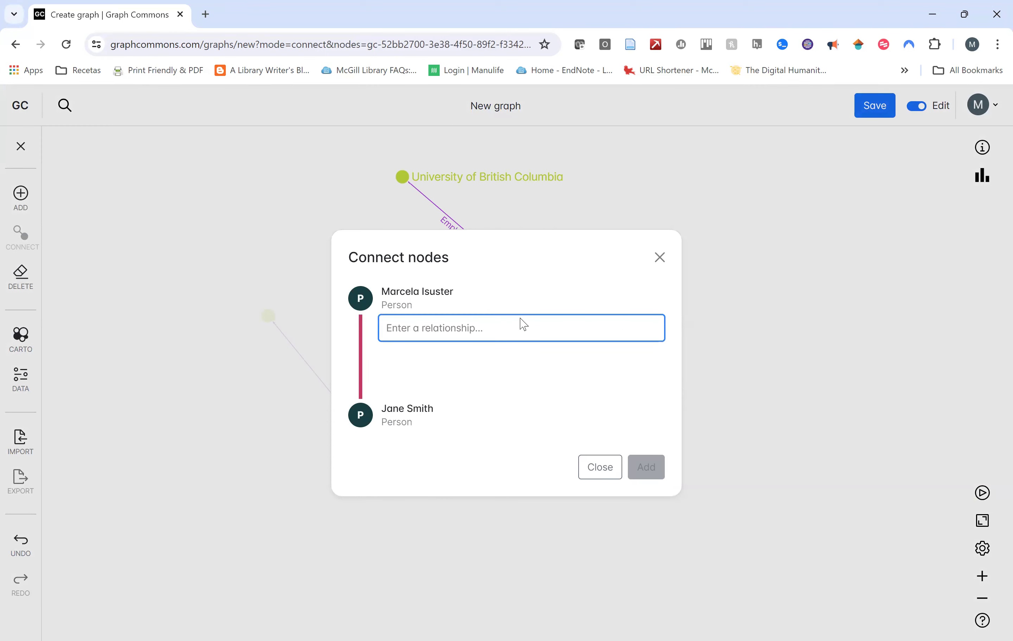
{"action": "type", "text": "Collaborator"}
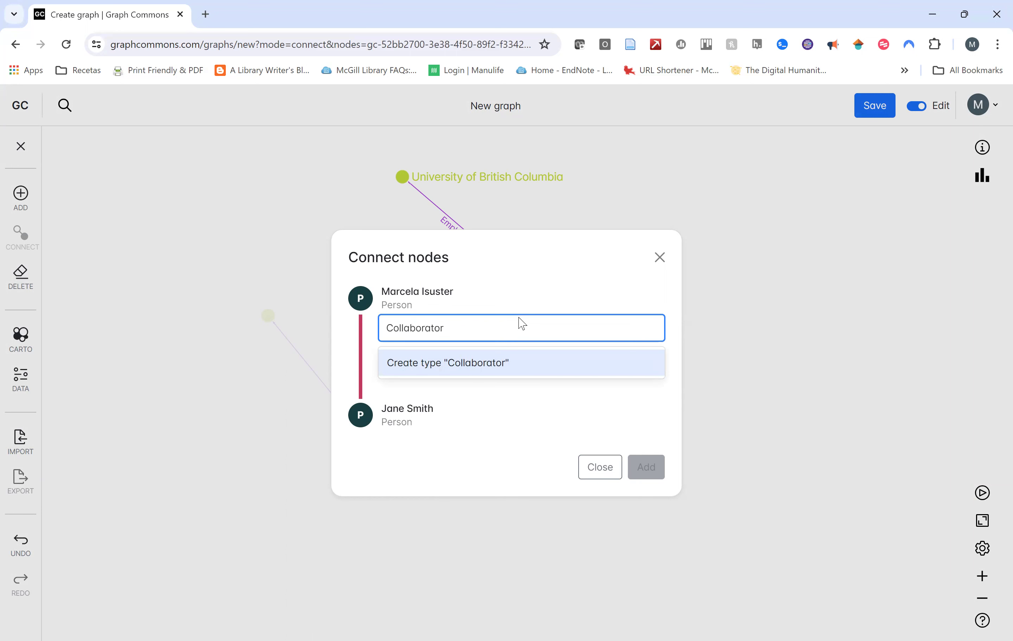
{"action": "left_click", "coordinate": [529, 365]}
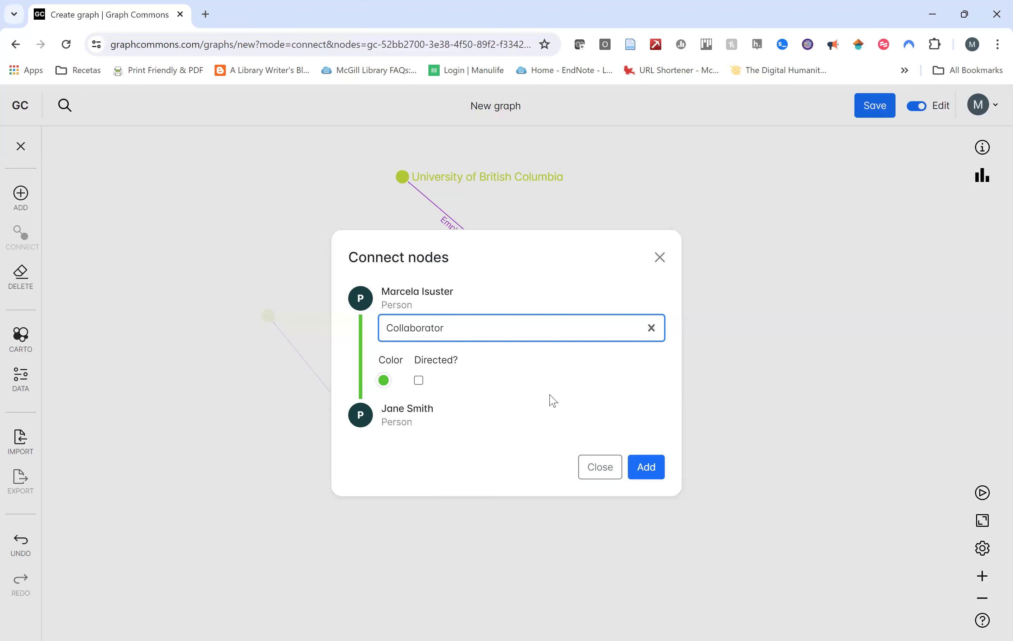
{"action": "left_click", "coordinate": [652, 473]}
{"action": "left_click", "coordinate": [647, 469]}
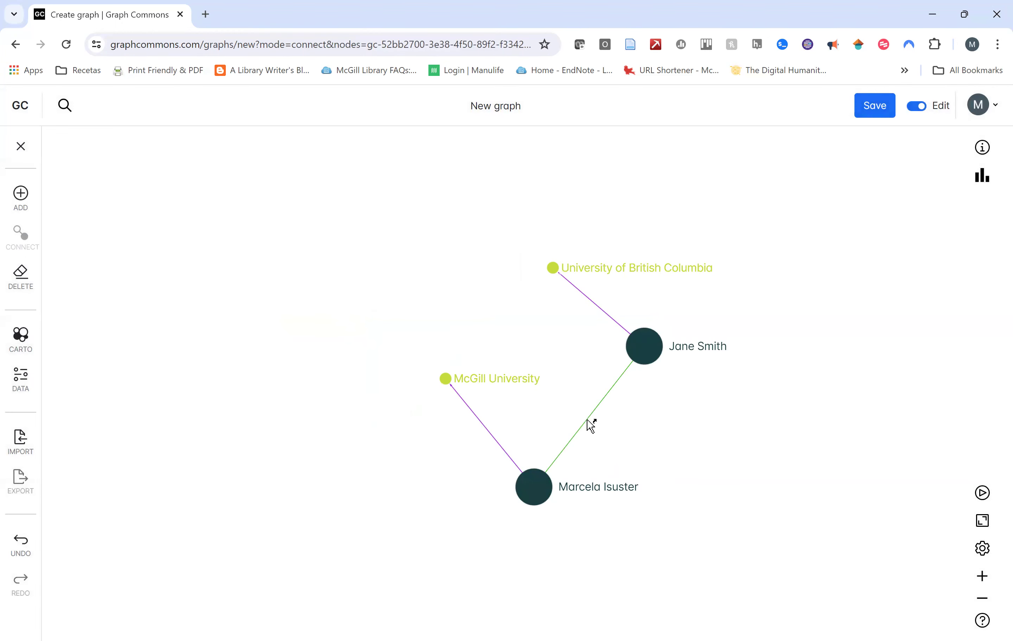
{"action": "scroll", "coordinate": [590, 424], "scroll_direction": "up", "scroll_amount": 3}
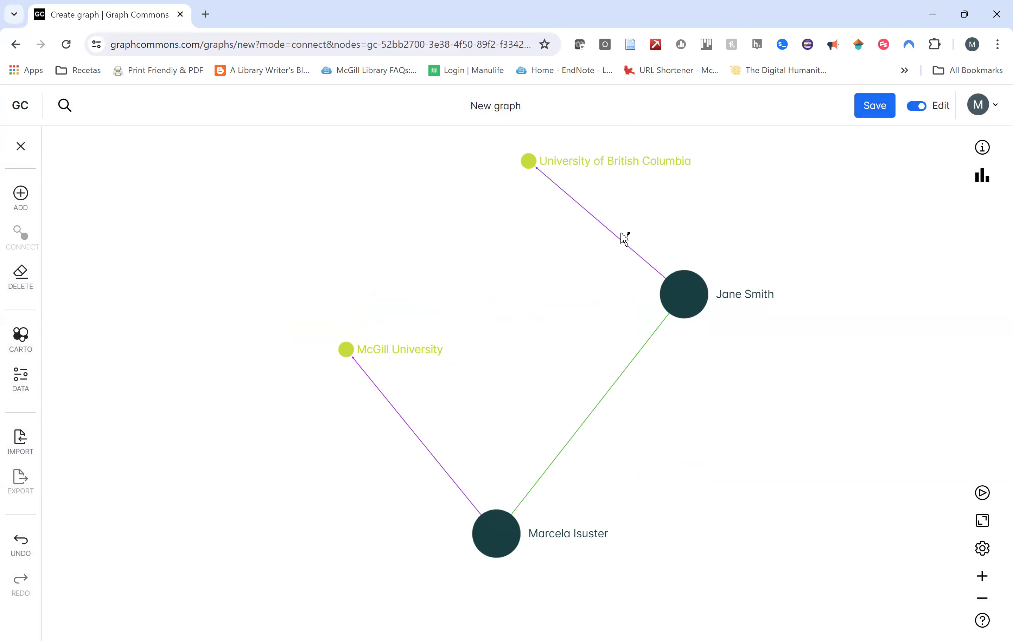
{"action": "mouse_move", "coordinate": [687, 290]}
{"action": "scroll", "coordinate": [687, 293], "scroll_direction": "up", "scroll_amount": 2}
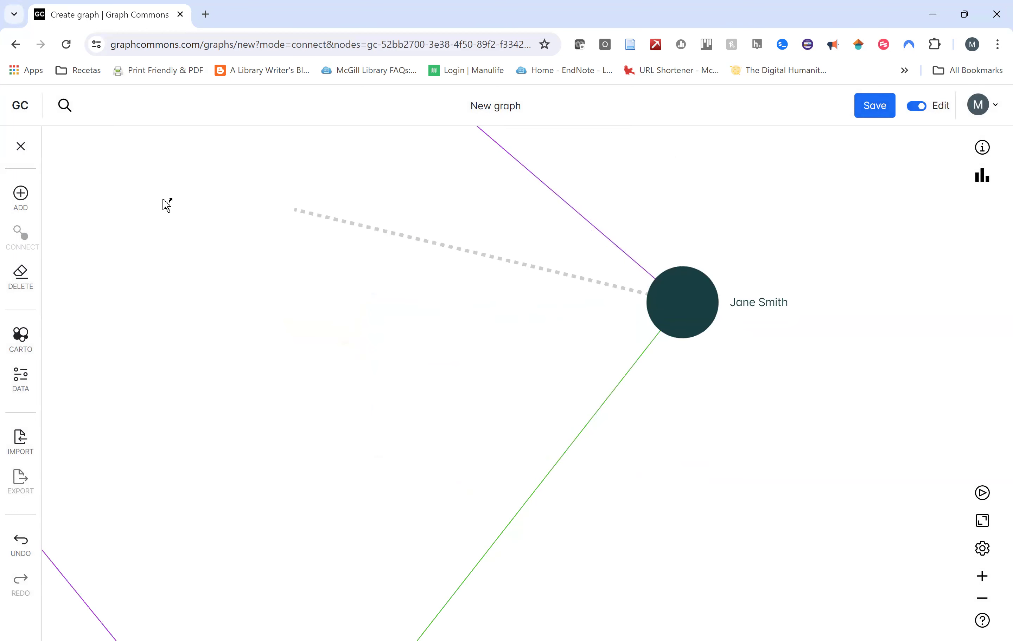
{"action": "left_click", "coordinate": [699, 324]}
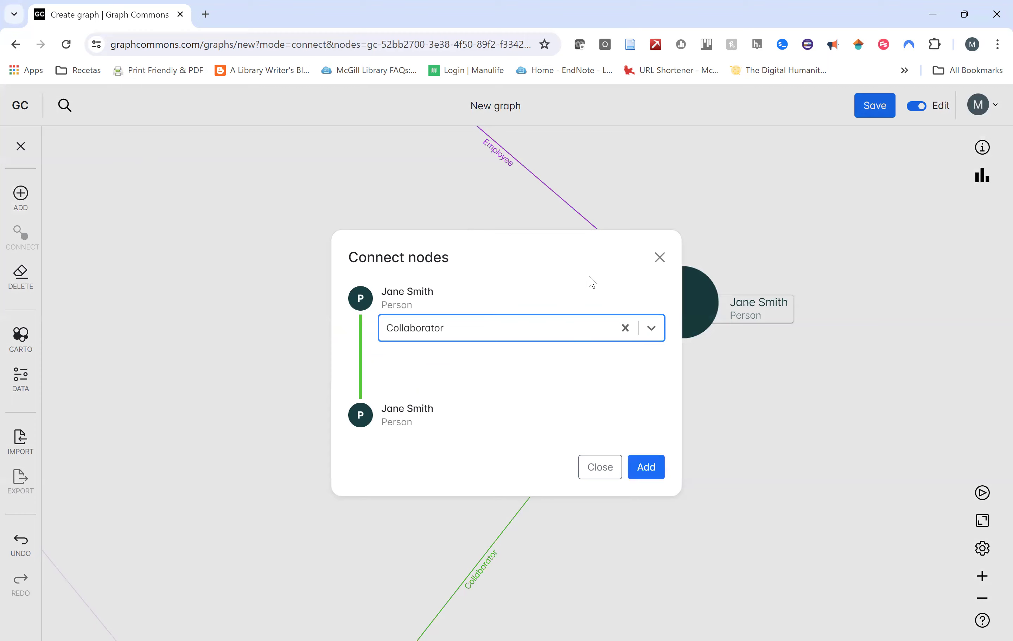
{"action": "left_click", "coordinate": [658, 258]}
{"action": "left_click", "coordinate": [22, 194]}
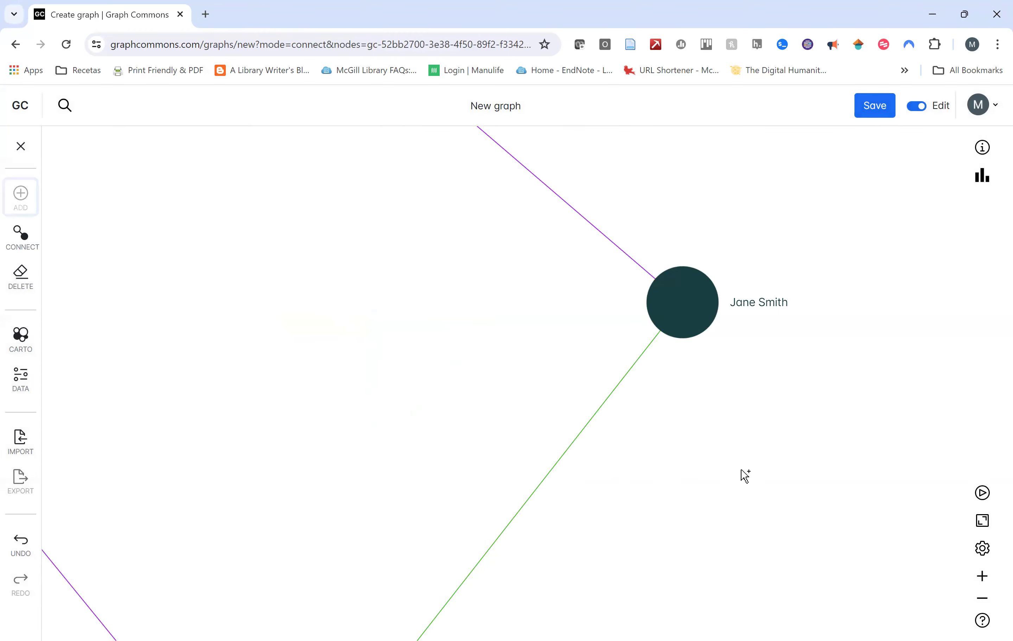
{"action": "scroll", "coordinate": [394, 300], "scroll_direction": "down", "scroll_amount": 3}
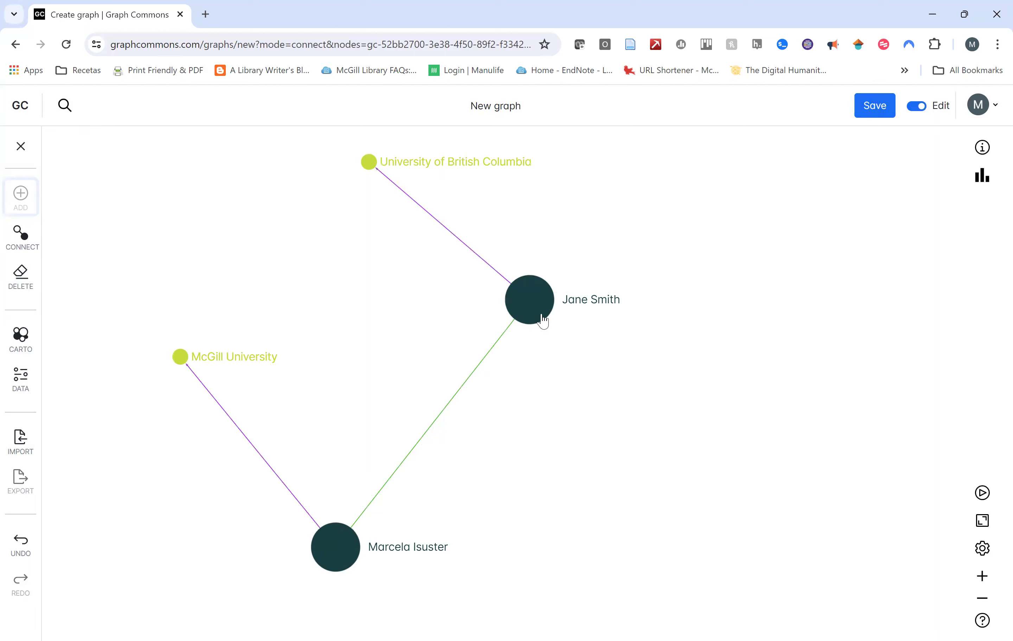
Save the graph publicly as 'Testing 3' and go to the account's profile page.
{"action": "mouse_move", "coordinate": [544, 321]}
{"action": "left_click", "coordinate": [867, 111]}
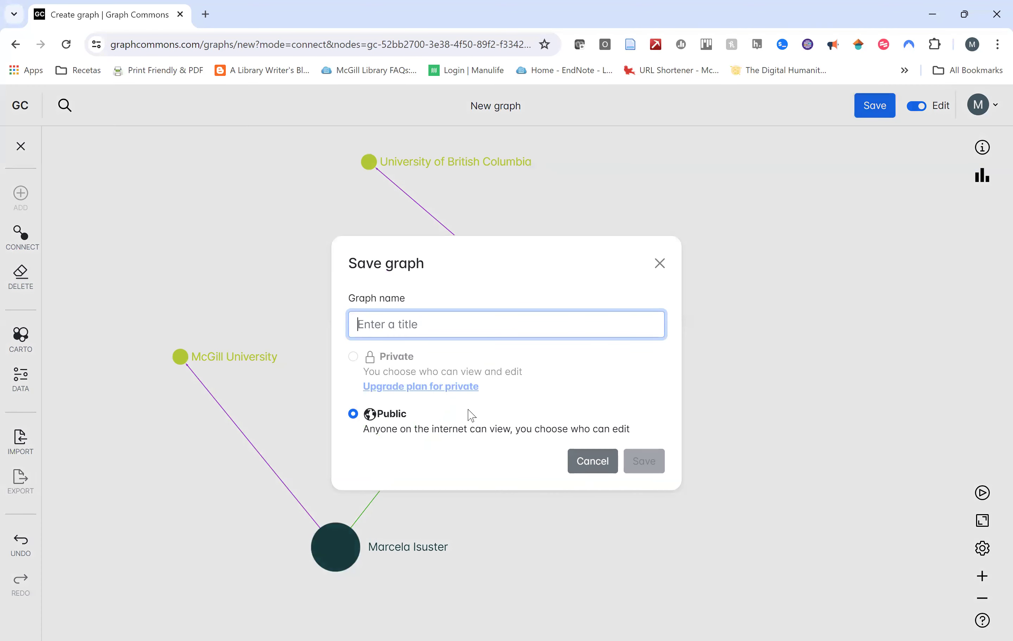
{"action": "type", "text": "Testi"}
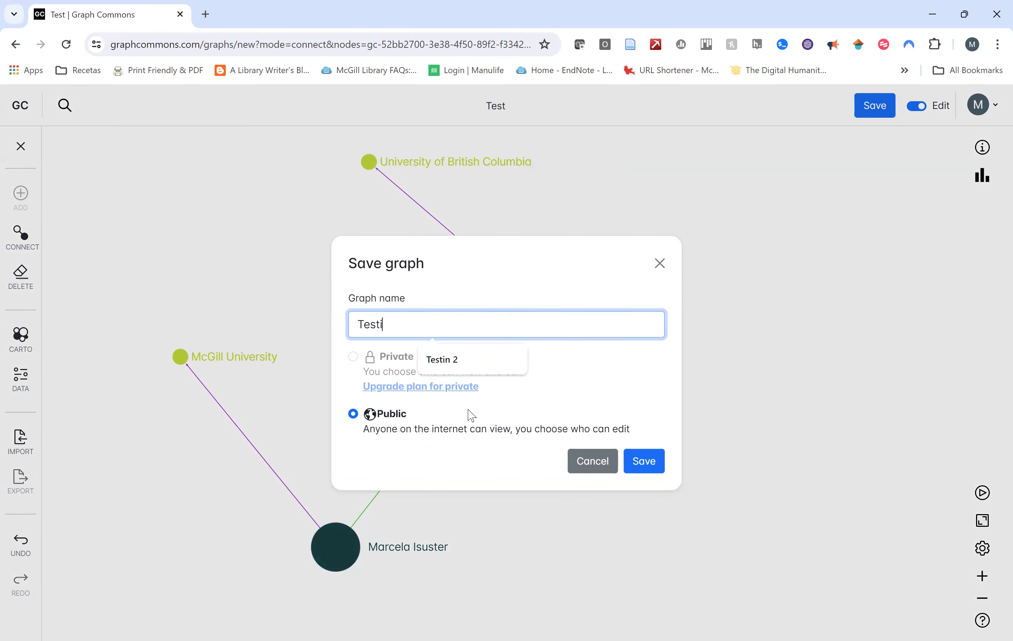
{"action": "type", "text": "ng 3"}
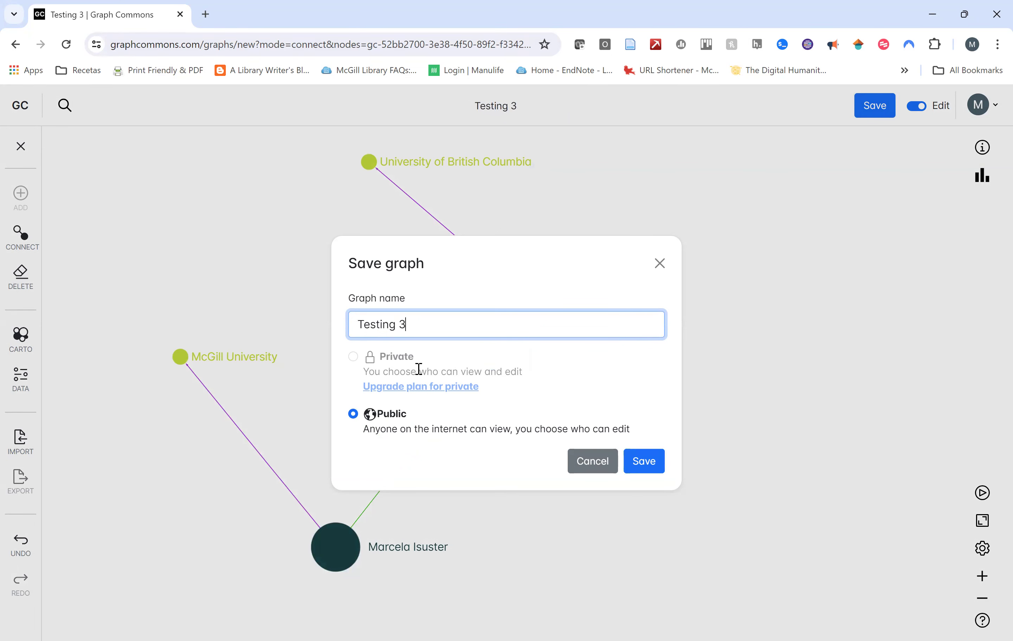
{"action": "left_click", "coordinate": [644, 461]}
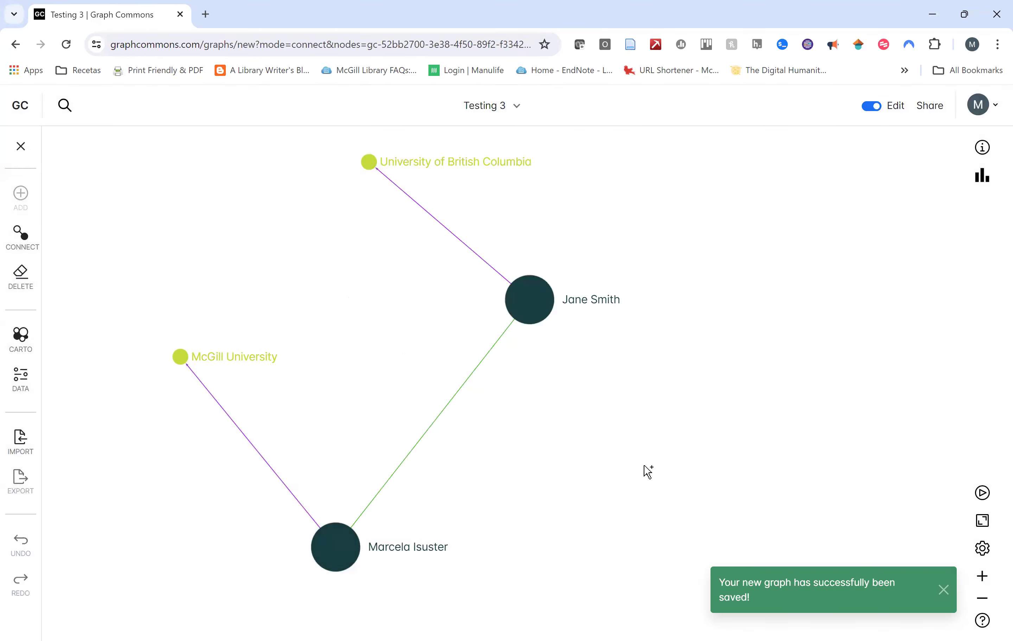
{"action": "left_click", "coordinate": [988, 108]}
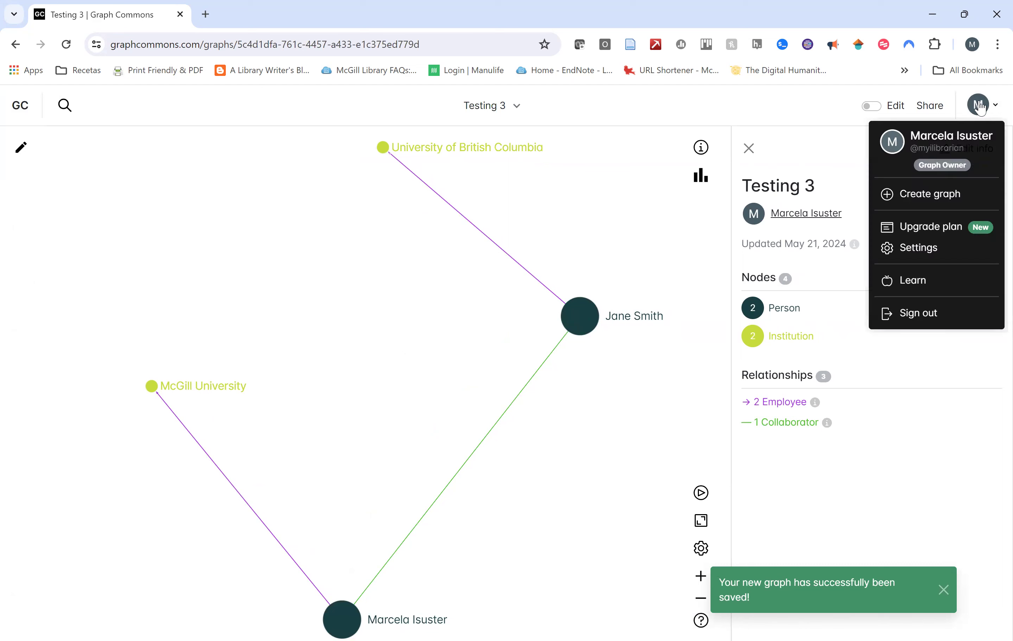
{"action": "left_click", "coordinate": [918, 153]}
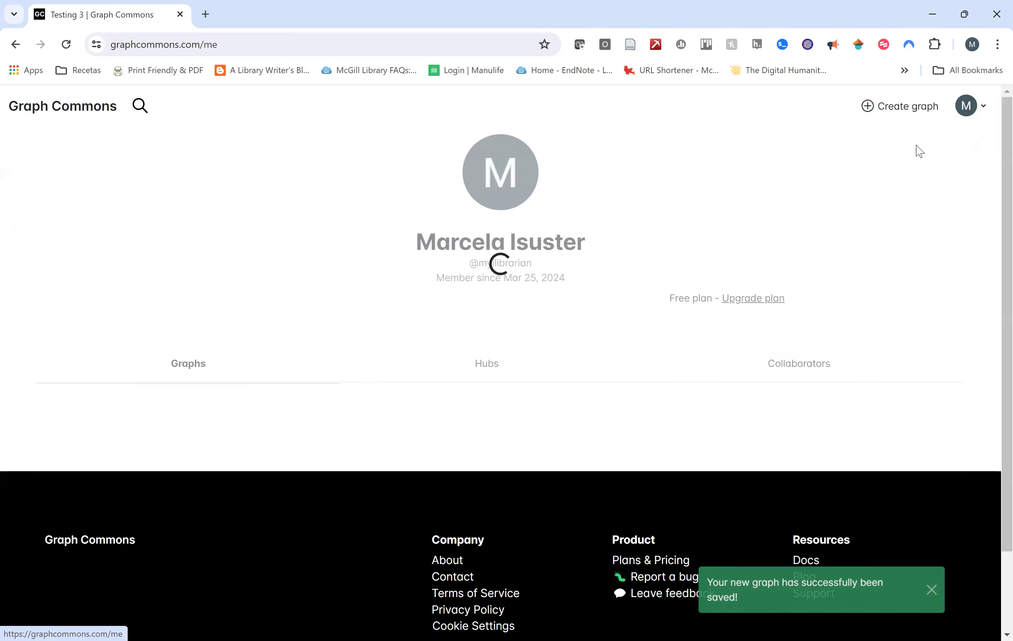
Open the Songs graph, shift the Luis Fonsi node further left, and return to the profile.
{"action": "scroll", "coordinate": [498, 351], "scroll_direction": "down", "scroll_amount": 5}
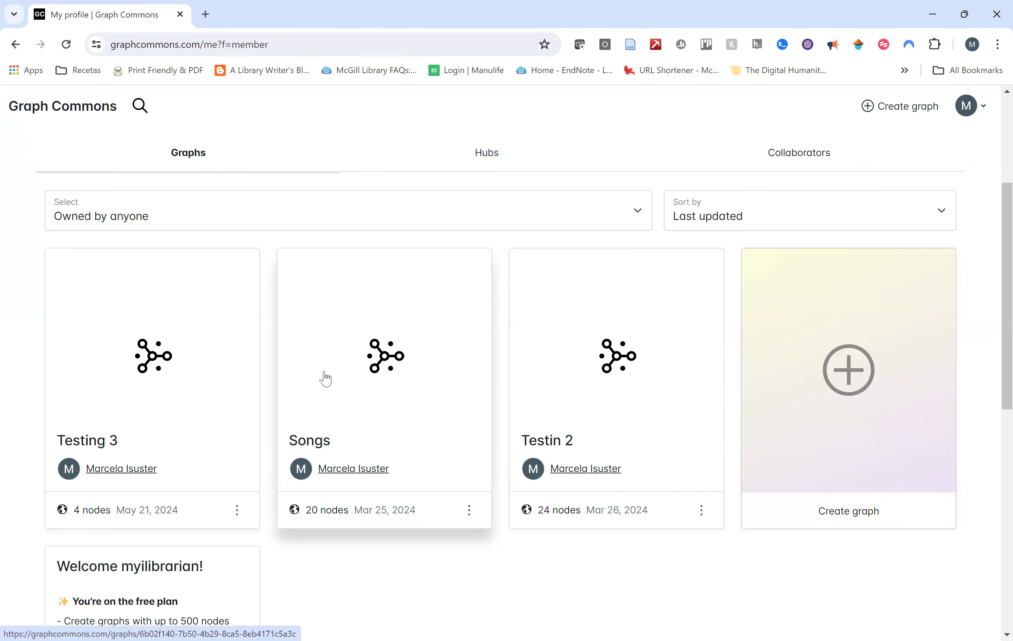
{"action": "left_click", "coordinate": [325, 379]}
{"action": "left_click_drag", "start_coordinate": [486, 486], "coordinate": [549, 388]}
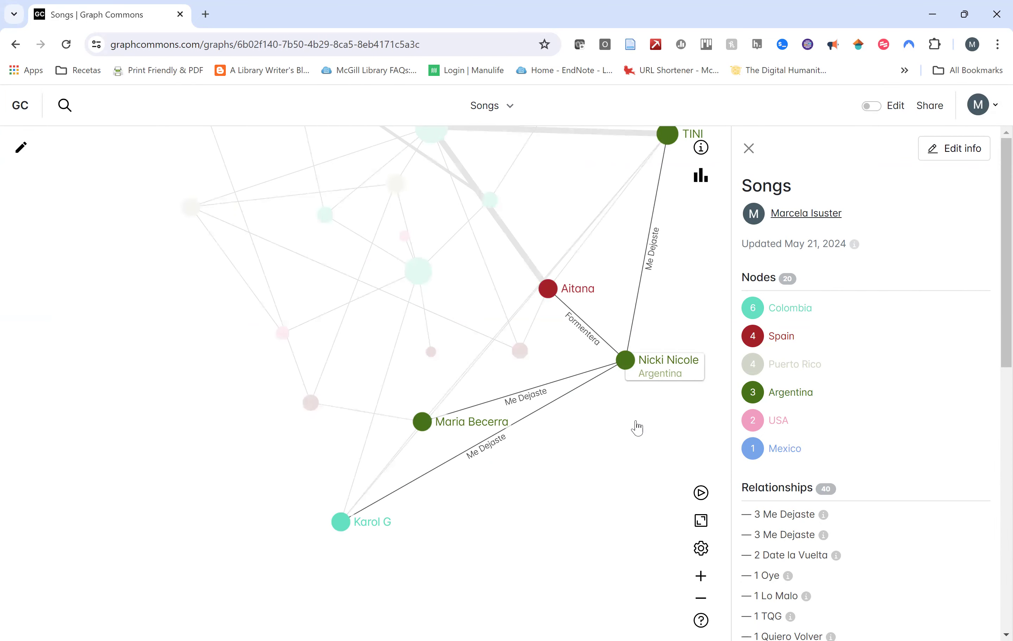
{"action": "left_click_drag", "start_coordinate": [350, 334], "coordinate": [416, 423]}
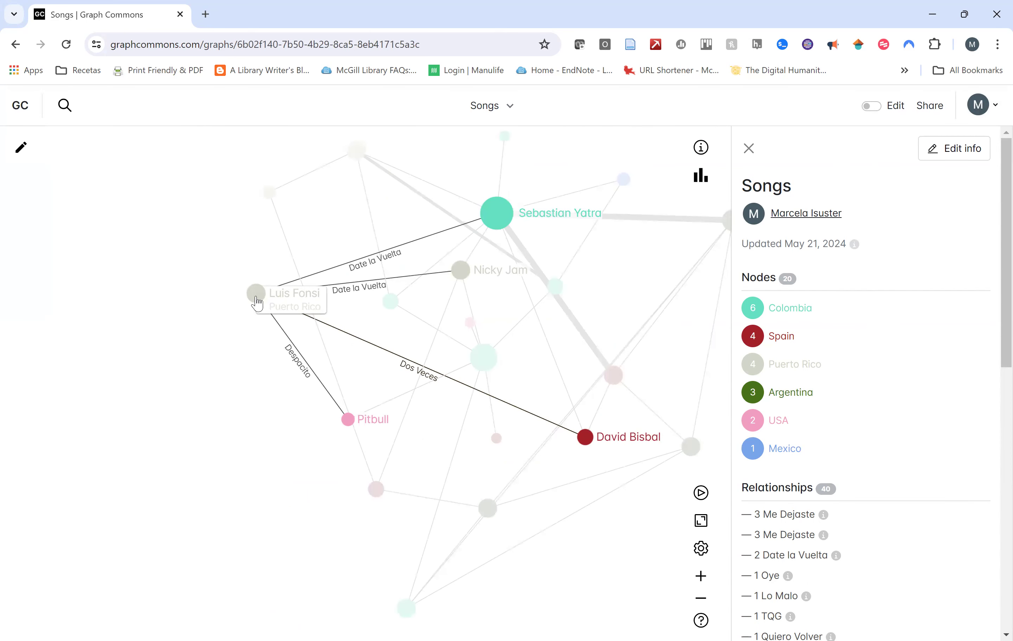
{"action": "left_click_drag", "start_coordinate": [256, 298], "coordinate": [255, 297]}
{"action": "left_click_drag", "start_coordinate": [196, 268], "coordinate": [175, 268]}
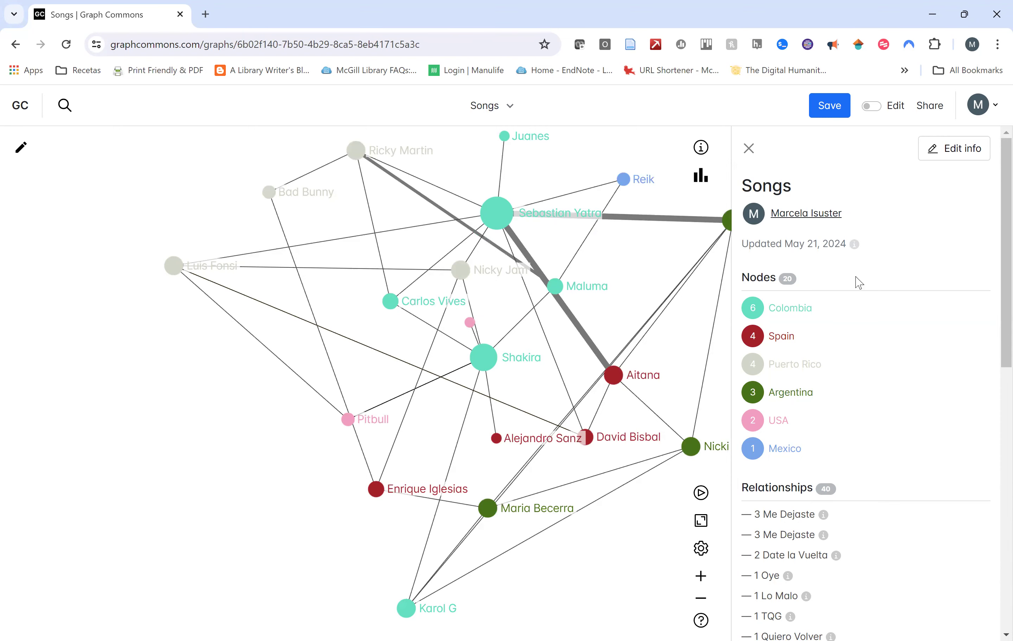
{"action": "left_click", "coordinate": [975, 107]}
{"action": "left_click", "coordinate": [960, 155]}
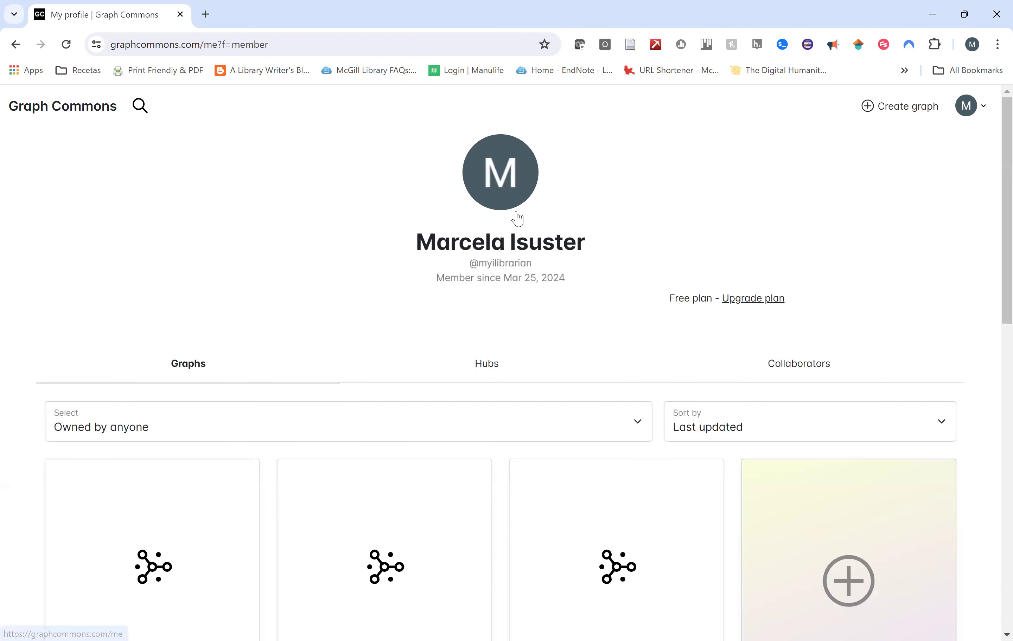
Open Testing 3 in edit mode, reposition a Person node, and choose the DELETE tool.
{"action": "scroll", "coordinate": [128, 373], "scroll_direction": "down", "scroll_amount": 3}
{"action": "left_click", "coordinate": [125, 374]}
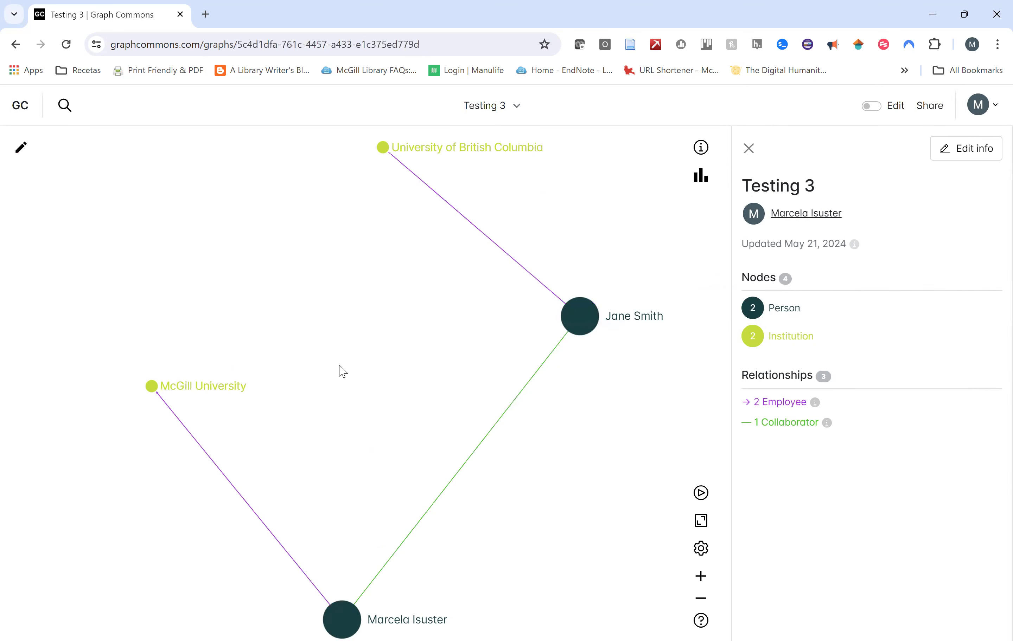
{"action": "left_click", "coordinate": [20, 154]}
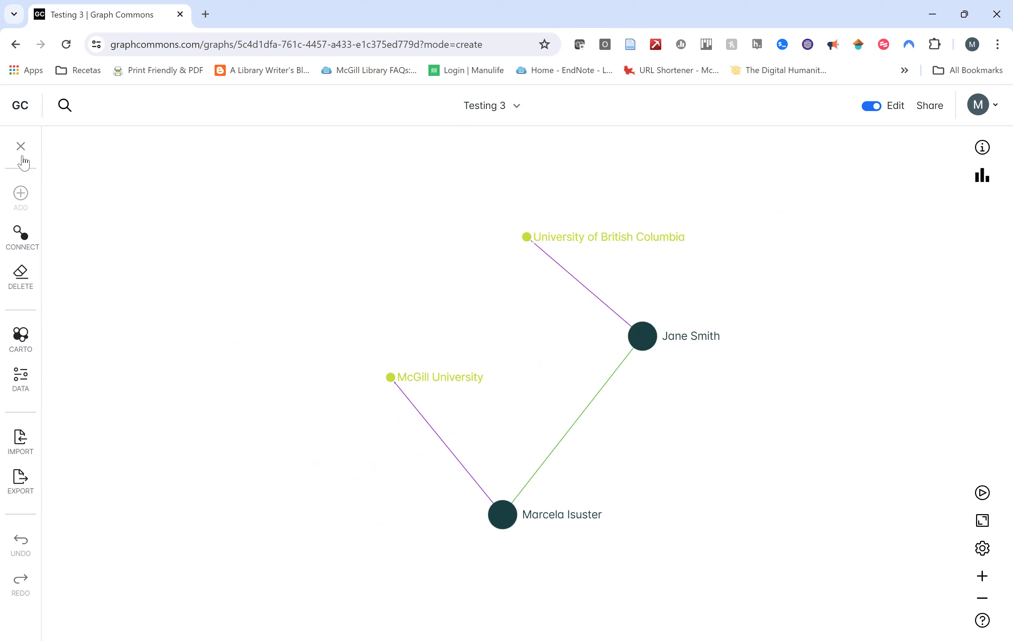
{"action": "mouse_move", "coordinate": [502, 514]}
{"action": "left_mouse_down"}
{"action": "mouse_move", "coordinate": [437, 362]}
{"action": "mouse_move", "coordinate": [224, 179]}
{"action": "mouse_move", "coordinate": [515, 542]}
{"action": "mouse_move", "coordinate": [509, 505]}
{"action": "left_mouse_up"}
{"action": "left_click_drag", "start_coordinate": [407, 372], "coordinate": [386, 337]}
{"action": "left_click_drag", "start_coordinate": [505, 205], "coordinate": [373, 229]}
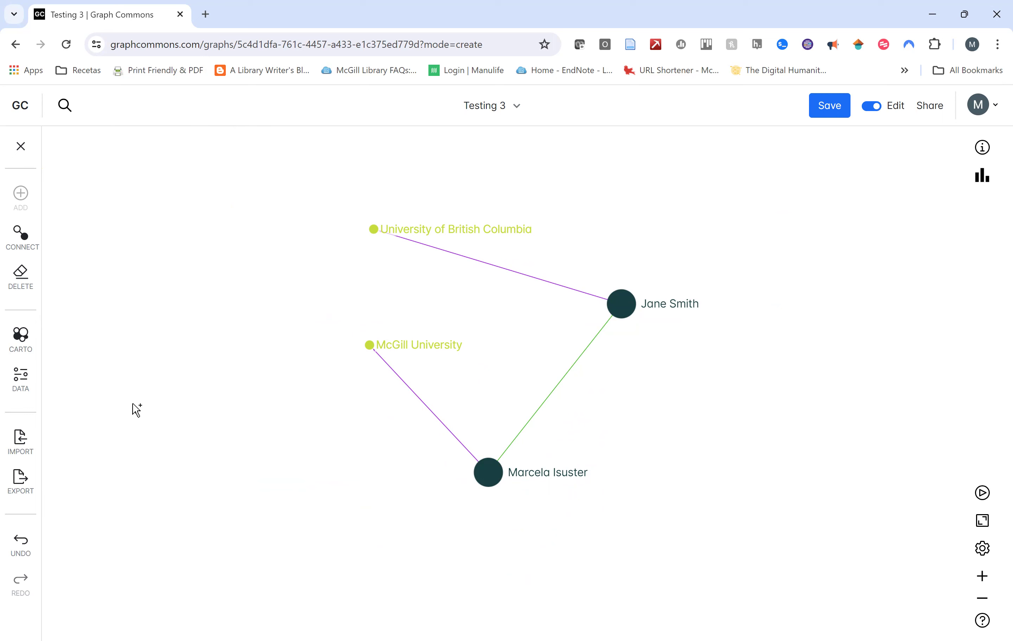
{"action": "left_click", "coordinate": [23, 282]}
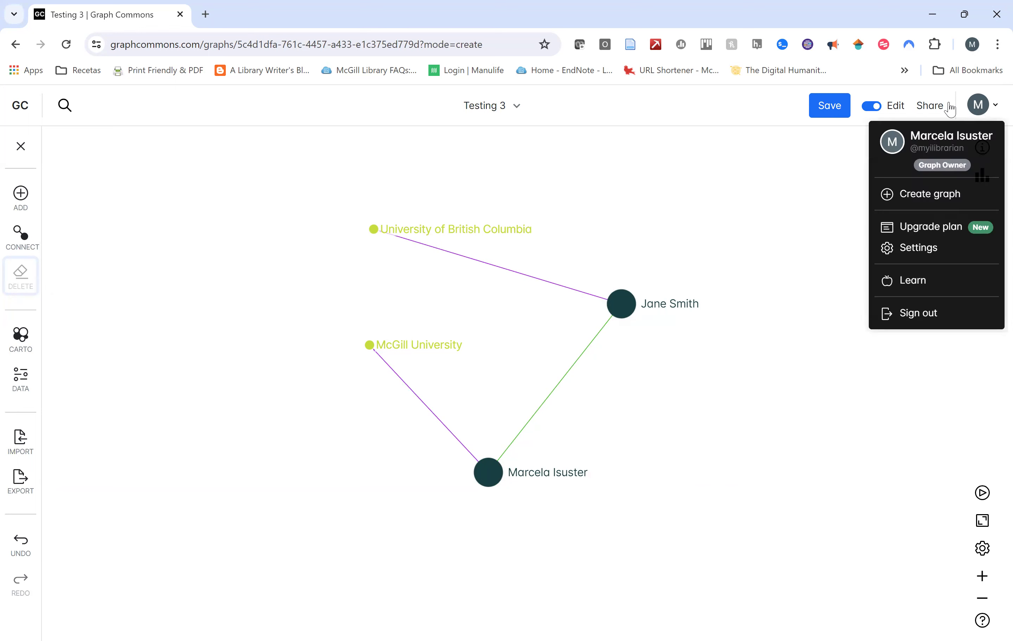
Save Testing 3, then reopen the Songs graph (20 nodes, 40 relationships) from the profile.
{"action": "left_click", "coordinate": [829, 104]}
{"action": "mouse_move", "coordinate": [978, 105]}
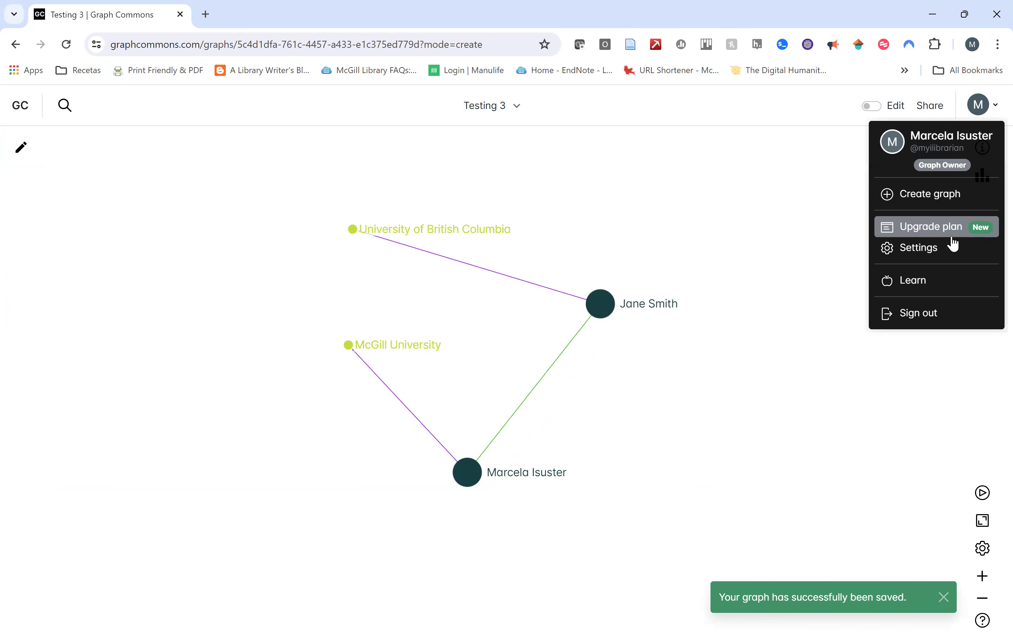
{"action": "left_click", "coordinate": [936, 164]}
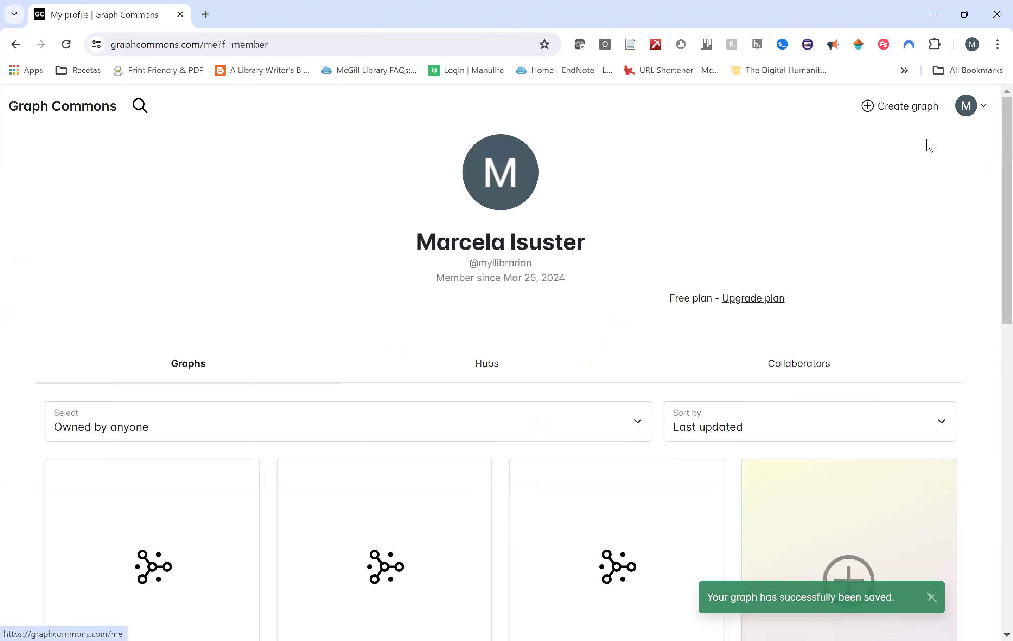
{"action": "scroll", "coordinate": [496, 384], "scroll_direction": "down", "scroll_amount": 5}
{"action": "left_click", "coordinate": [380, 380]}
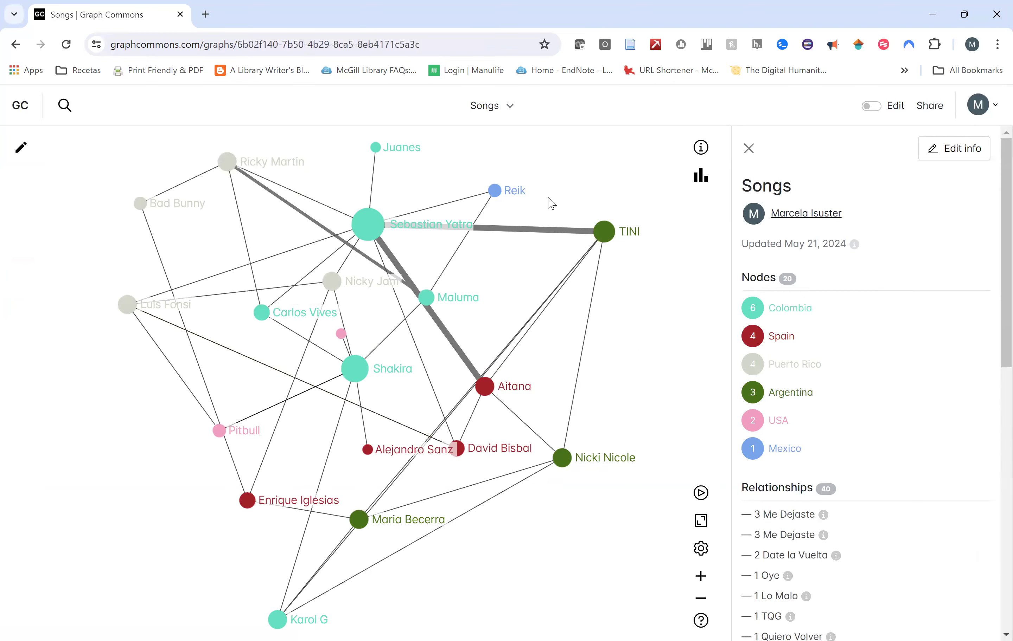
Switch the Songs graph into edit mode with the ADD tool selected.
{"action": "left_click", "coordinate": [21, 148]}
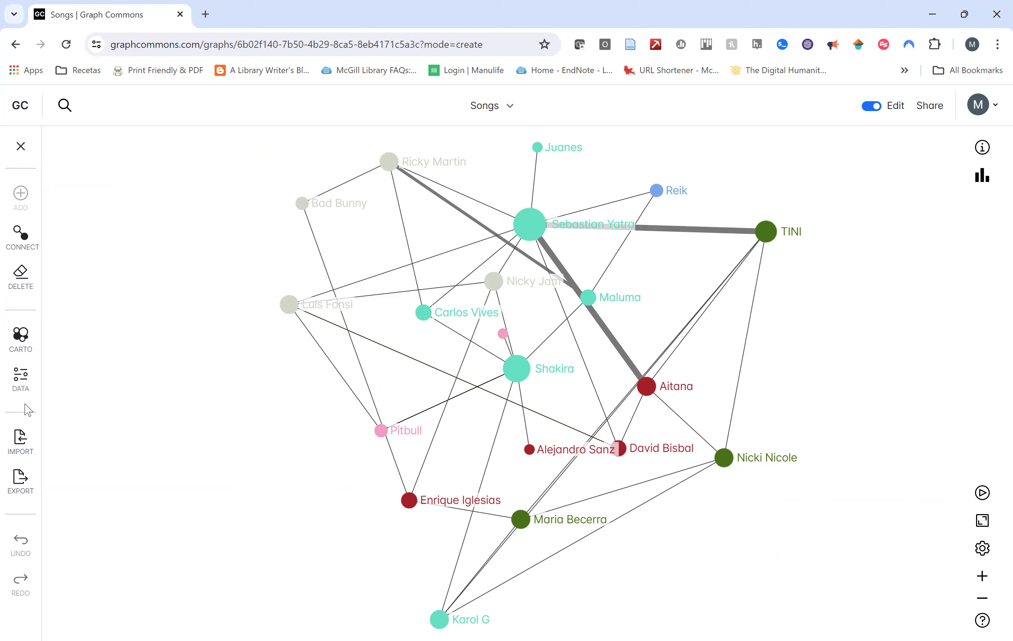
{"action": "left_click", "coordinate": [20, 196]}
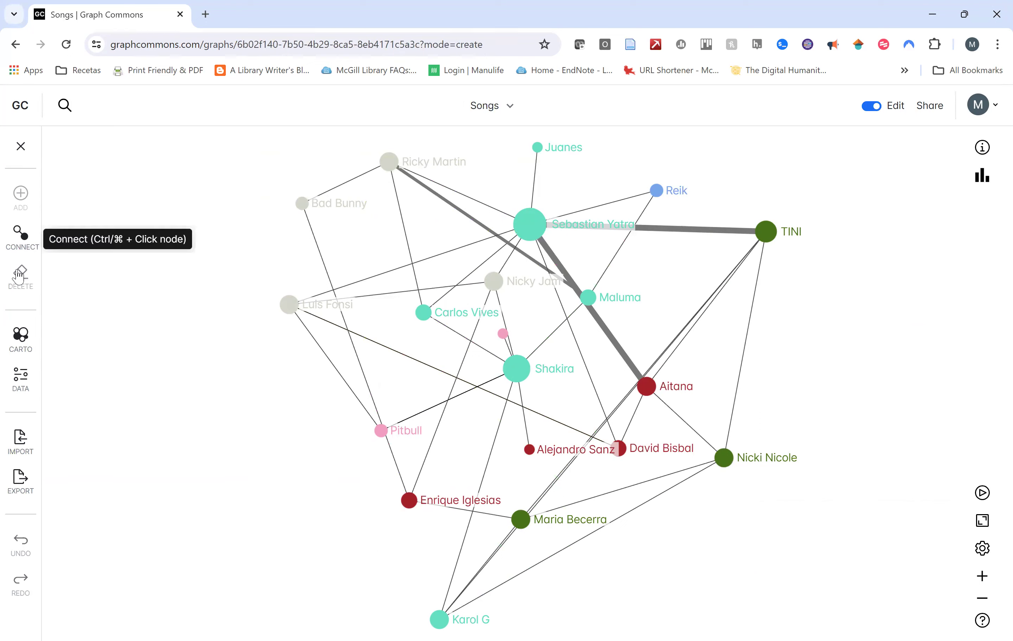
Open the Cartography settings, checking Background color and Colombia's Size by options unchanged.
{"action": "left_click", "coordinate": [25, 338]}
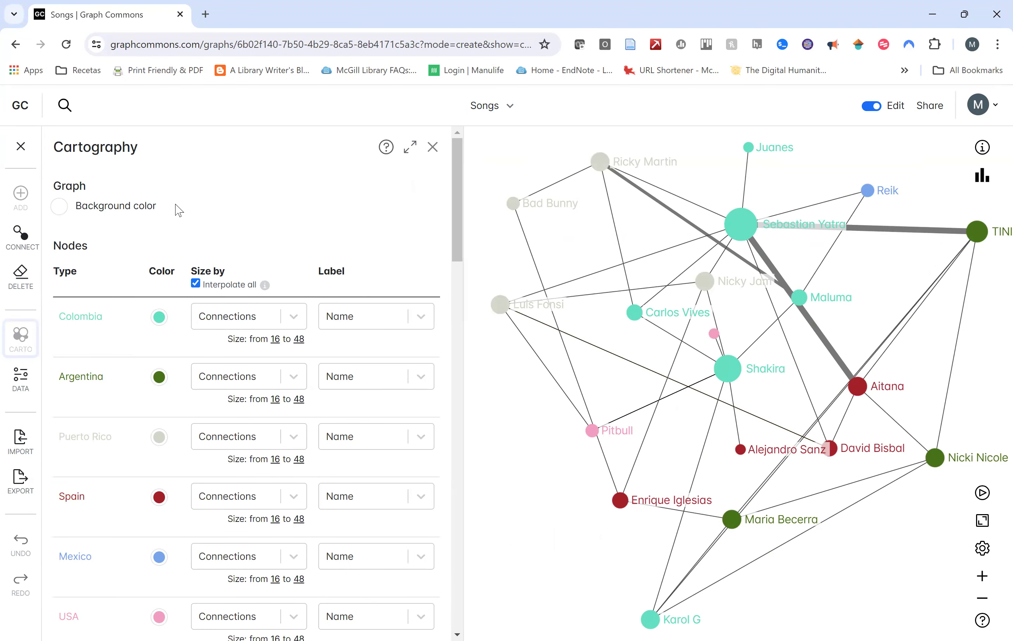
{"action": "left_click", "coordinate": [99, 207]}
{"action": "left_click", "coordinate": [122, 183]}
{"action": "scroll", "coordinate": [159, 268], "scroll_direction": "down", "scroll_amount": 5}
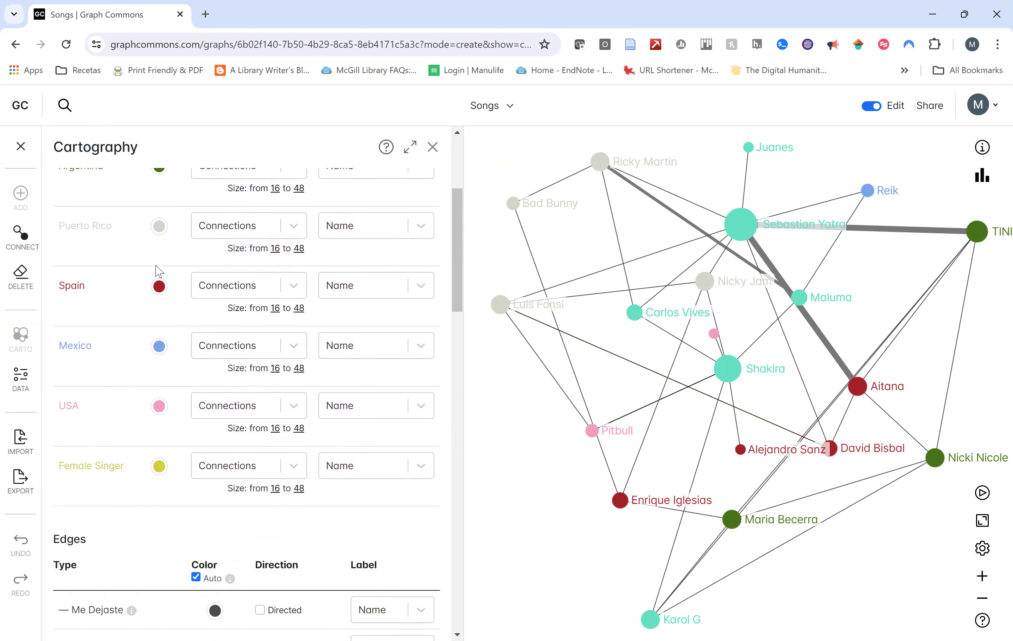
{"action": "scroll", "coordinate": [181, 501], "scroll_direction": "up", "scroll_amount": 2}
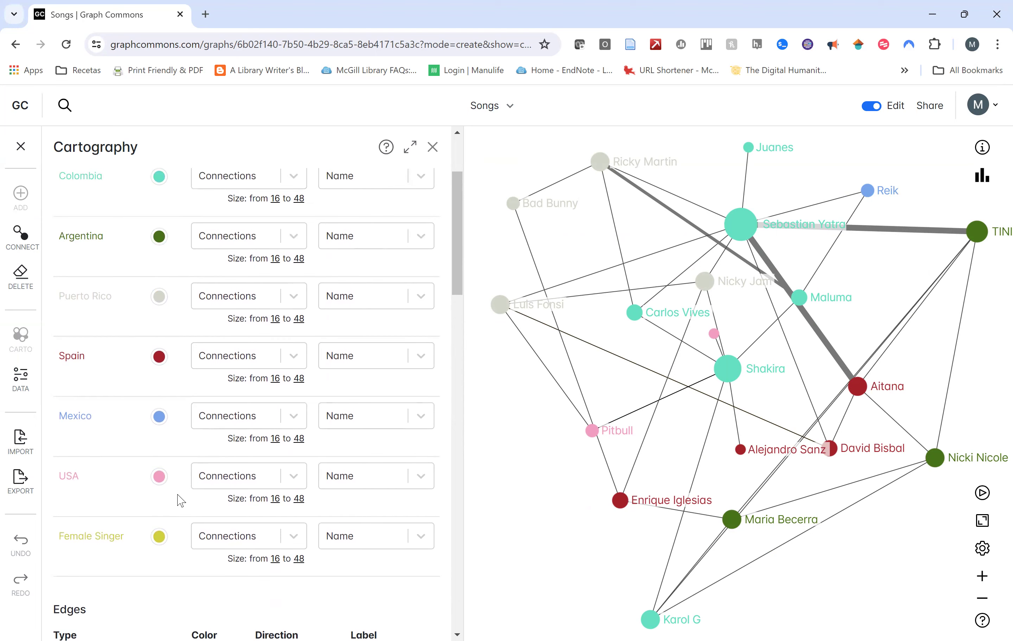
{"action": "scroll", "coordinate": [159, 500], "scroll_direction": "up", "scroll_amount": 2}
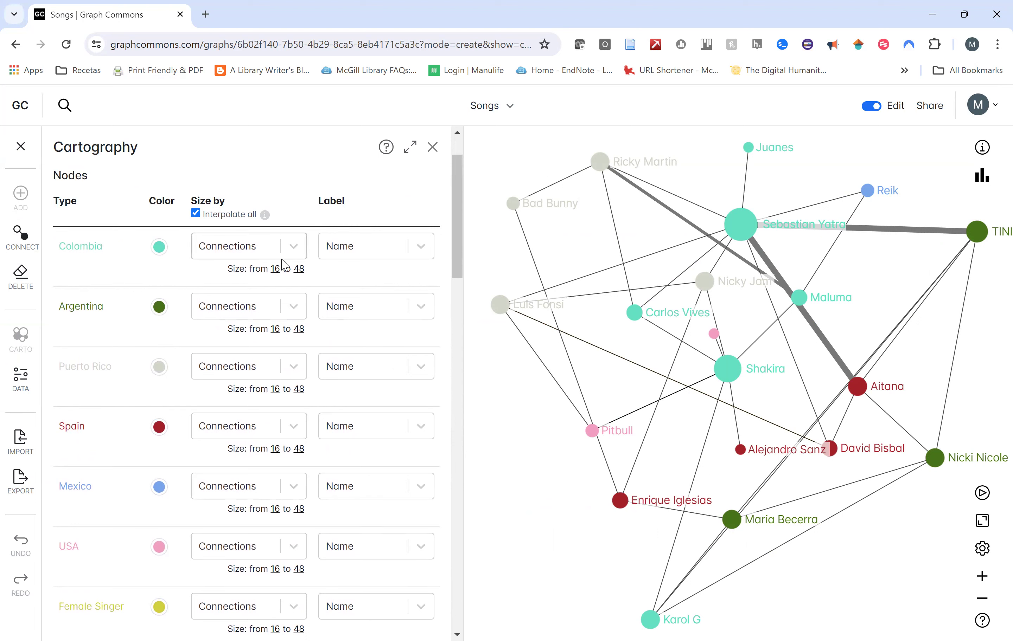
{"action": "left_click", "coordinate": [294, 247]}
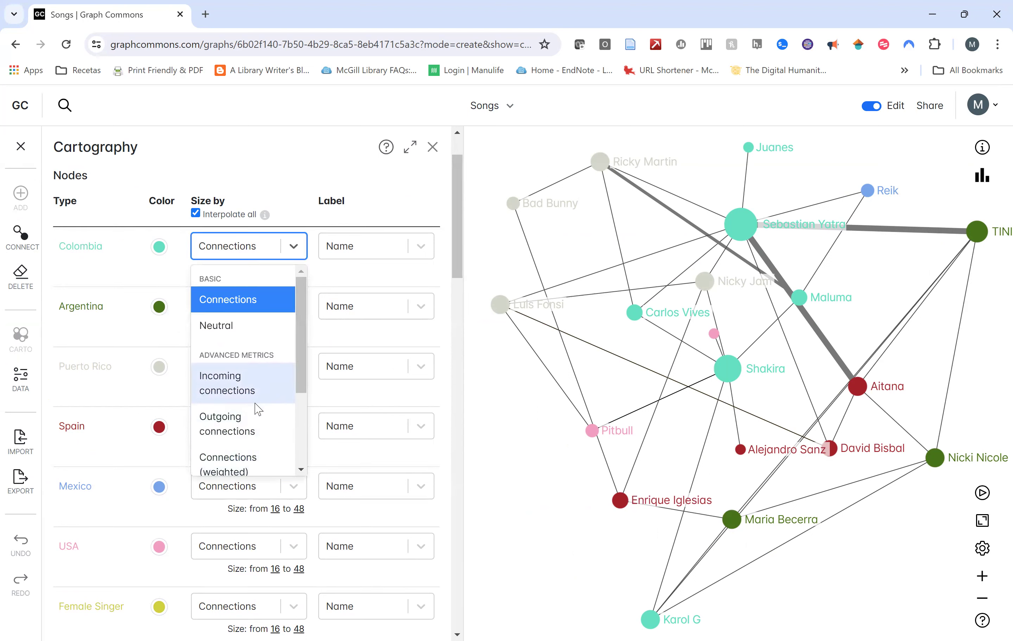
{"action": "left_click", "coordinate": [287, 171]}
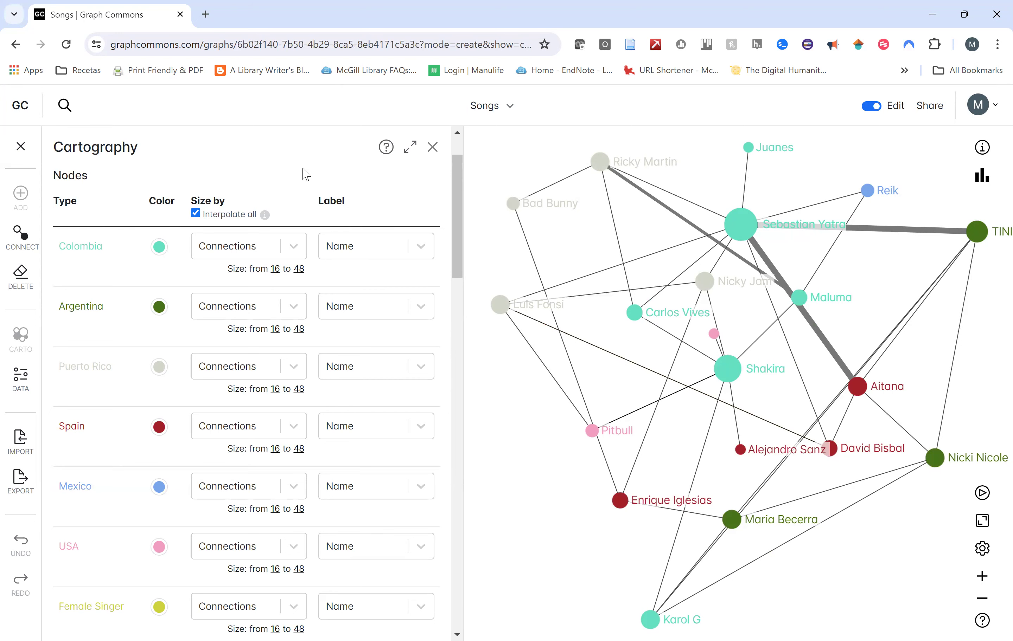
Scroll through the Edges list to review every song edge type.
{"action": "scroll", "coordinate": [381, 245], "scroll_direction": "down", "scroll_amount": 3}
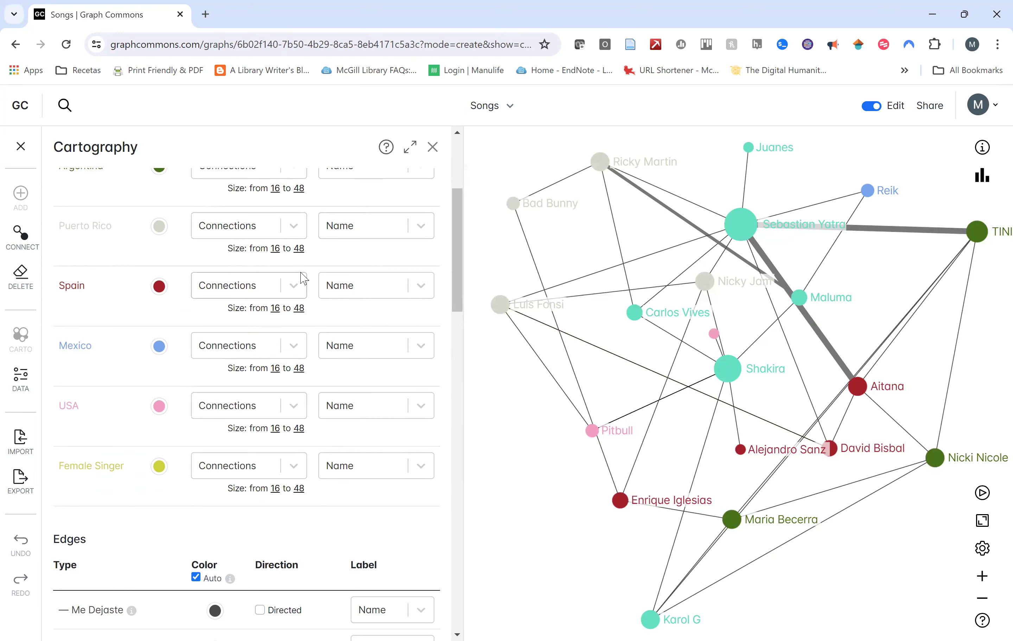
{"action": "scroll", "coordinate": [314, 482], "scroll_direction": "down", "scroll_amount": 7}
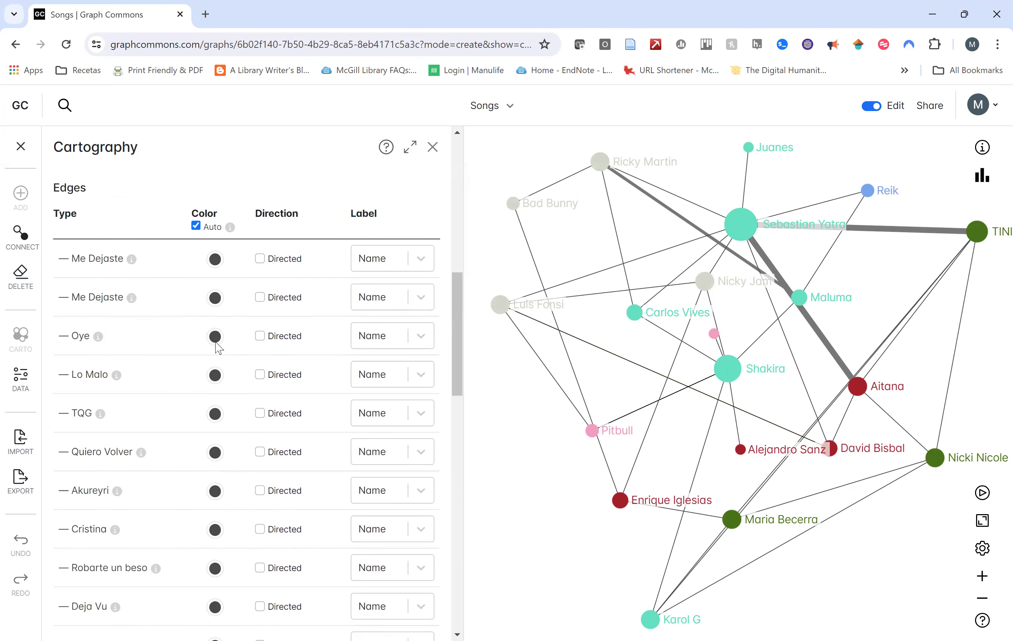
{"action": "scroll", "coordinate": [192, 302], "scroll_direction": "down", "scroll_amount": 8}
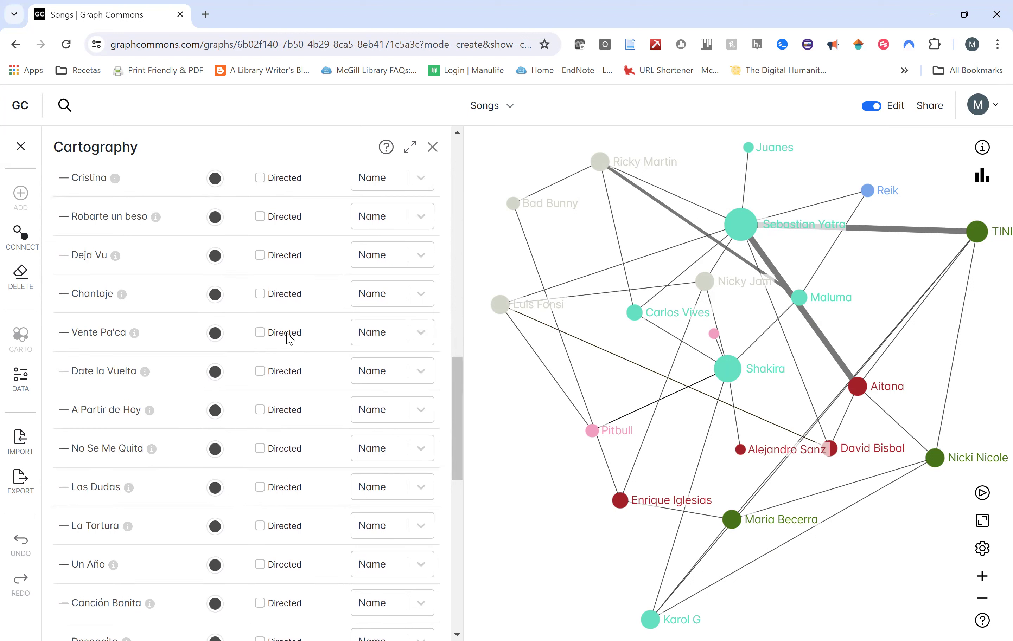
{"action": "scroll", "coordinate": [164, 314], "scroll_direction": "down", "scroll_amount": 10}
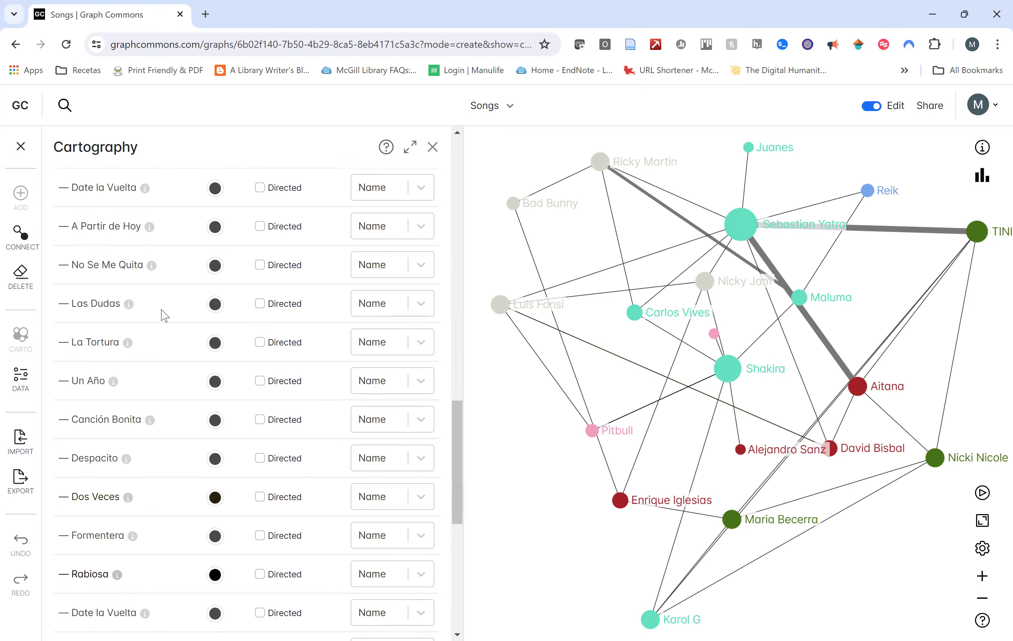
{"action": "scroll", "coordinate": [164, 314], "scroll_direction": "down", "scroll_amount": 1}
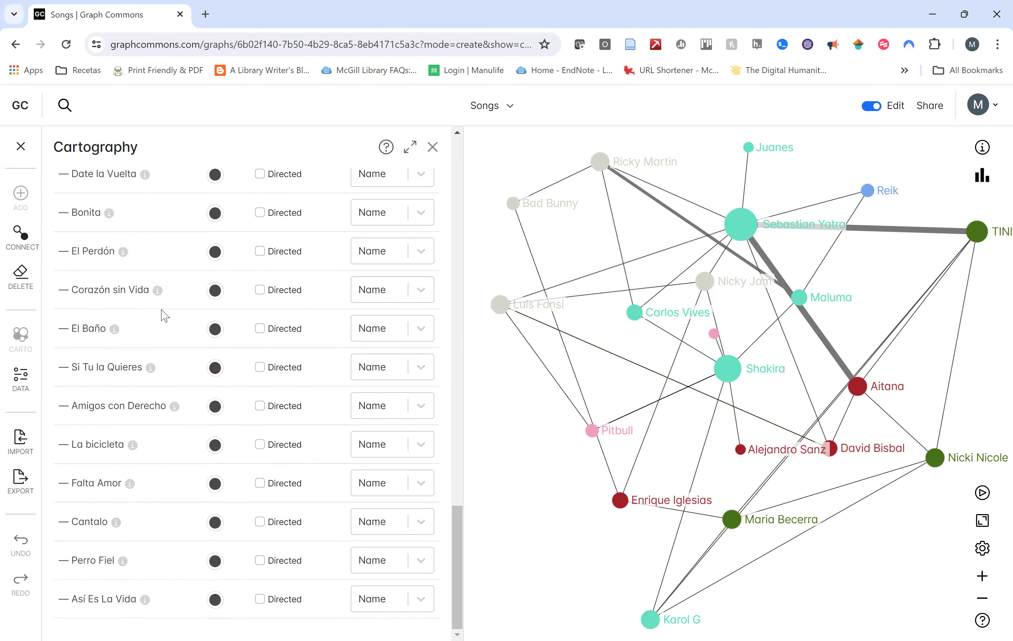
{"action": "scroll", "coordinate": [164, 314], "scroll_direction": "up", "scroll_amount": 15}
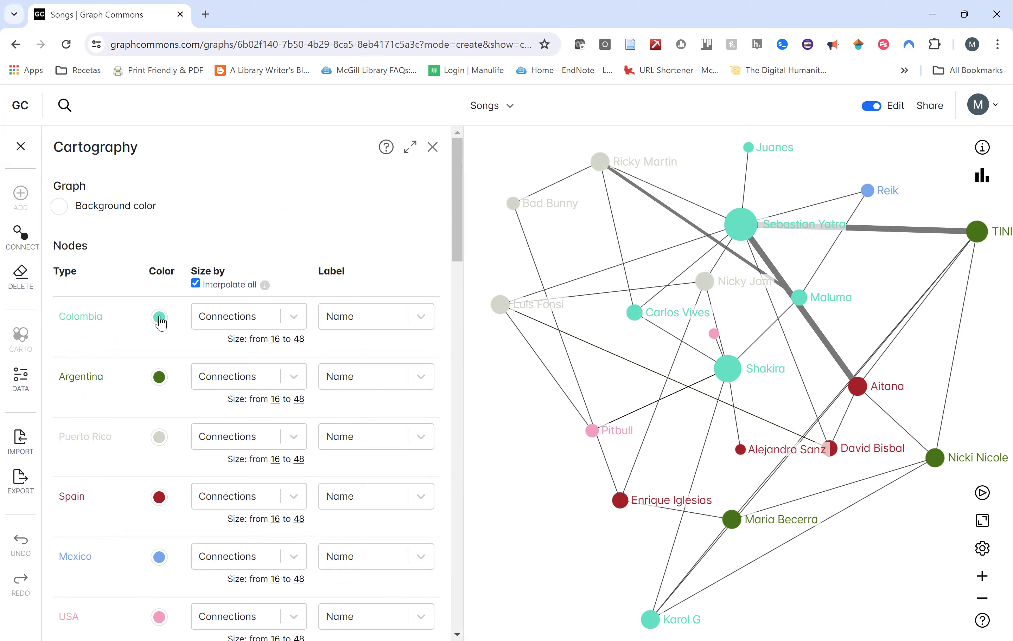
Open the nodes data table and scroll through its columns, including Description.
{"action": "left_click", "coordinate": [27, 384]}
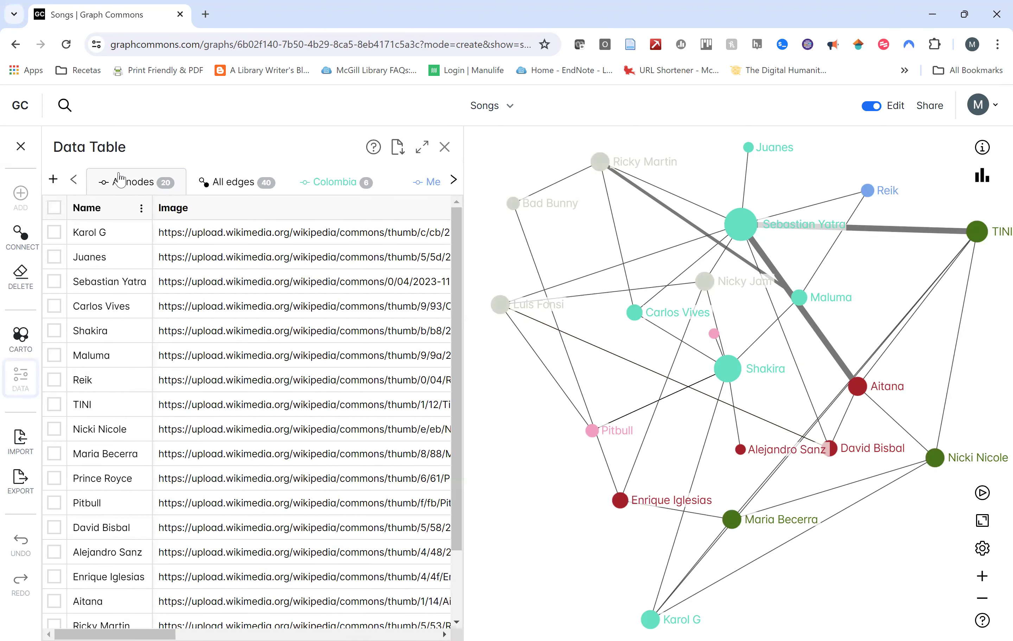
{"action": "scroll", "coordinate": [140, 329], "scroll_direction": "down", "scroll_amount": 2}
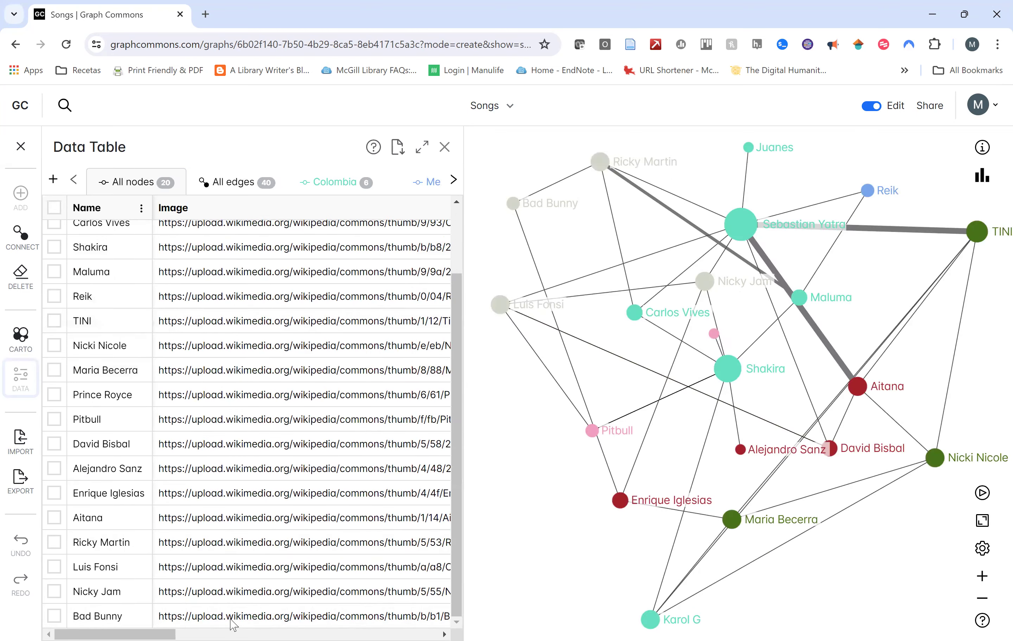
{"action": "scroll", "coordinate": [152, 626], "scroll_direction": "right", "scroll_amount": 2}
{"action": "scroll", "coordinate": [301, 420], "scroll_direction": "right", "scroll_amount": 3}
{"action": "scroll", "coordinate": [301, 420], "scroll_direction": "left", "scroll_amount": 5}
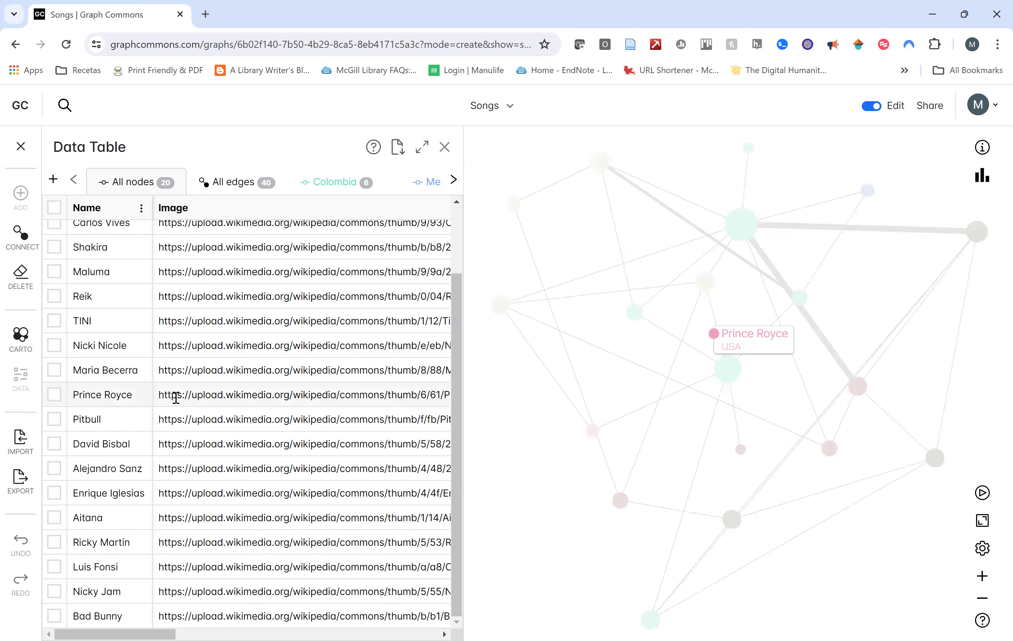
{"action": "scroll", "coordinate": [185, 322], "scroll_direction": "up", "scroll_amount": 1}
{"action": "scroll", "coordinate": [185, 314], "scroll_direction": "up", "scroll_amount": 2}
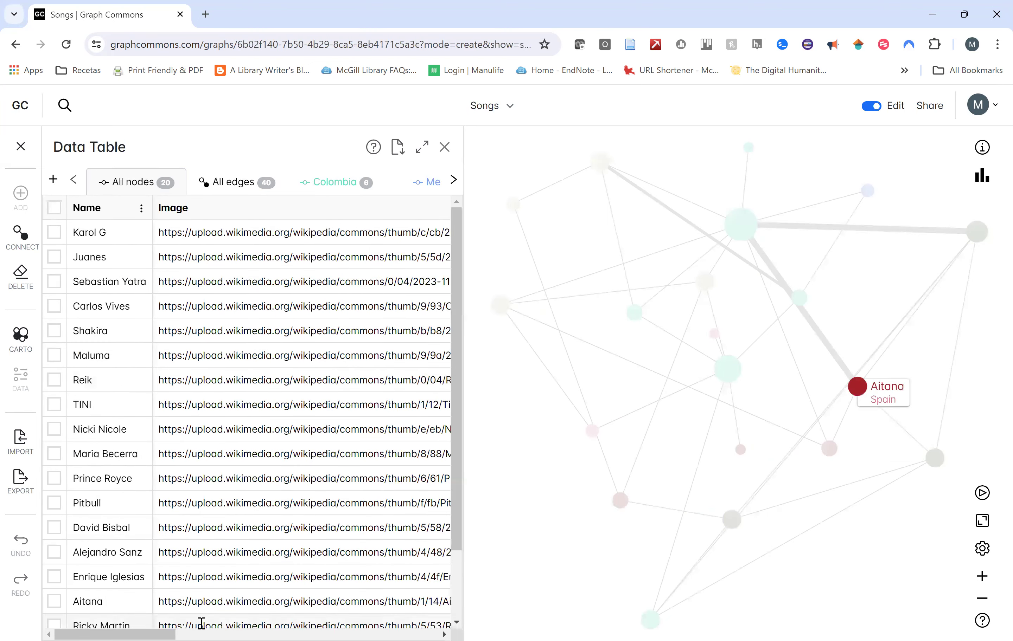
{"action": "scroll", "coordinate": [301, 416], "scroll_direction": "right", "scroll_amount": 10}
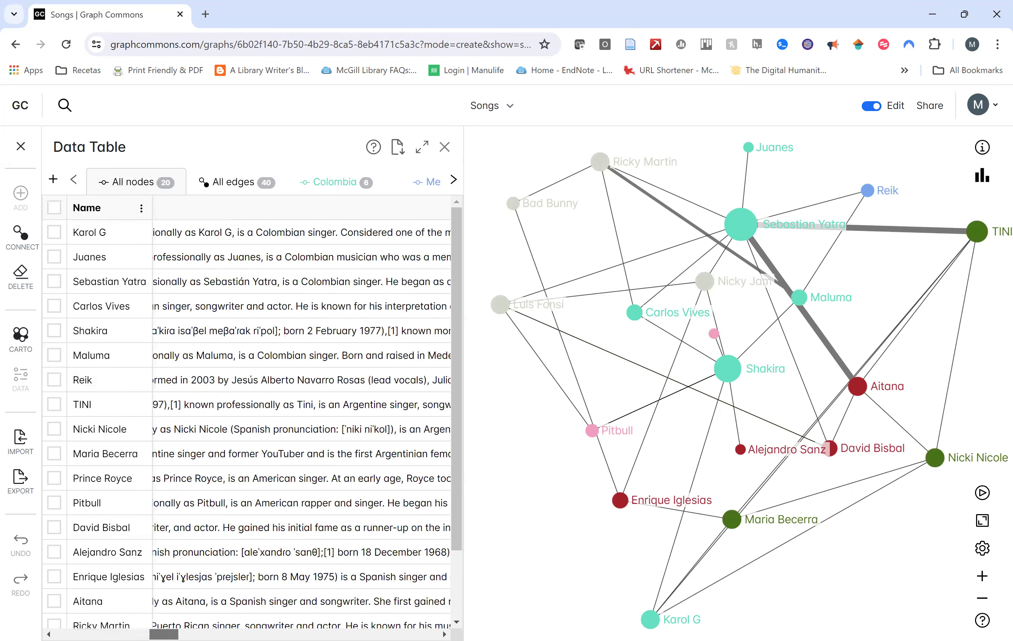
{"action": "scroll", "coordinate": [301, 416], "scroll_direction": "left", "scroll_amount": 8}
{"action": "scroll", "coordinate": [301, 415], "scroll_direction": "left", "scroll_amount": 3}
{"action": "scroll", "coordinate": [301, 416], "scroll_direction": "right", "scroll_amount": 6}
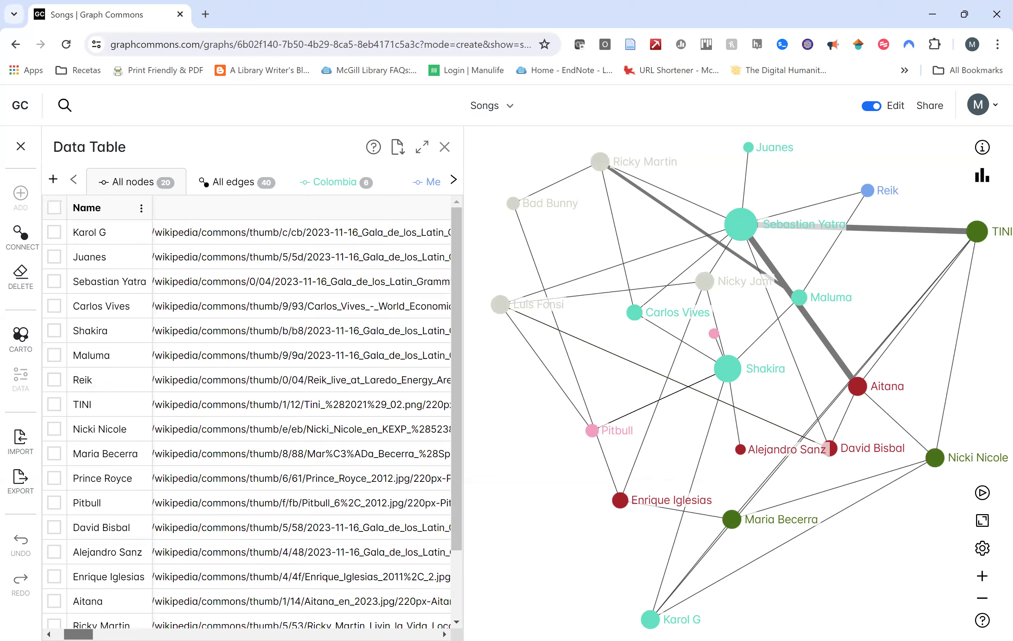
{"action": "scroll", "coordinate": [301, 416], "scroll_direction": "right", "scroll_amount": 10}
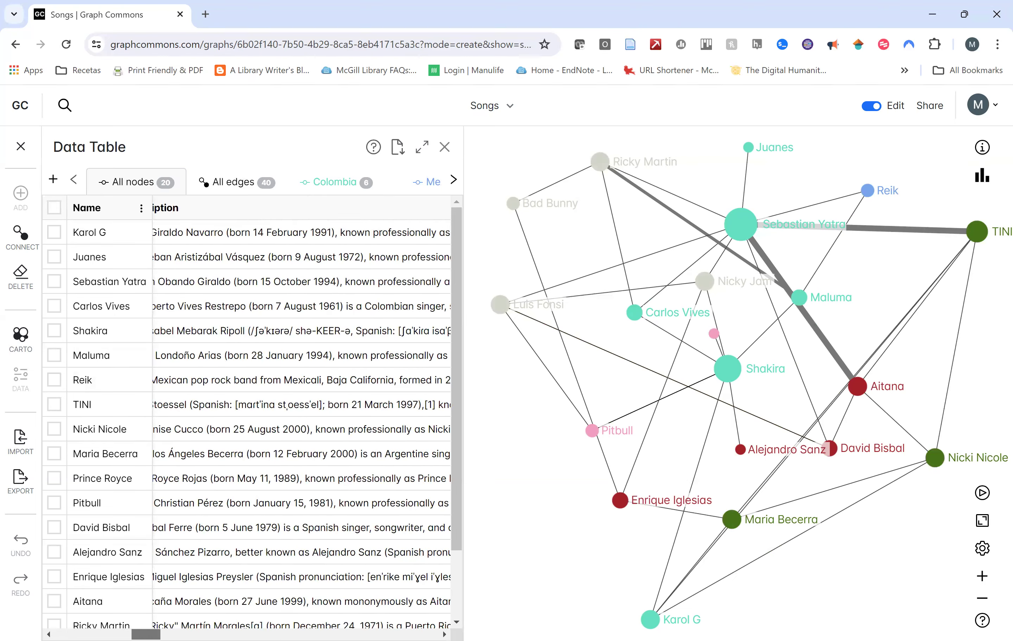
{"action": "scroll", "coordinate": [301, 415], "scroll_direction": "right", "scroll_amount": 10}
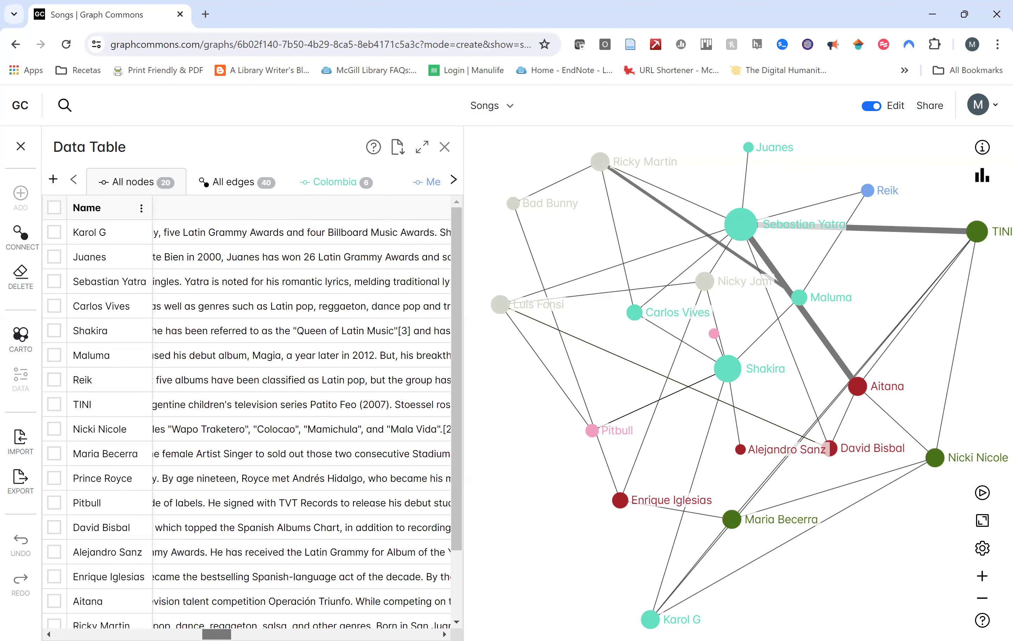
Show Sebastian Yatra's node details and options next to the table.
{"action": "left_click_drag", "start_coordinate": [340, 635], "coordinate": [170, 635]}
{"action": "scroll", "coordinate": [395, 592], "scroll_direction": "left", "scroll_amount": 5}
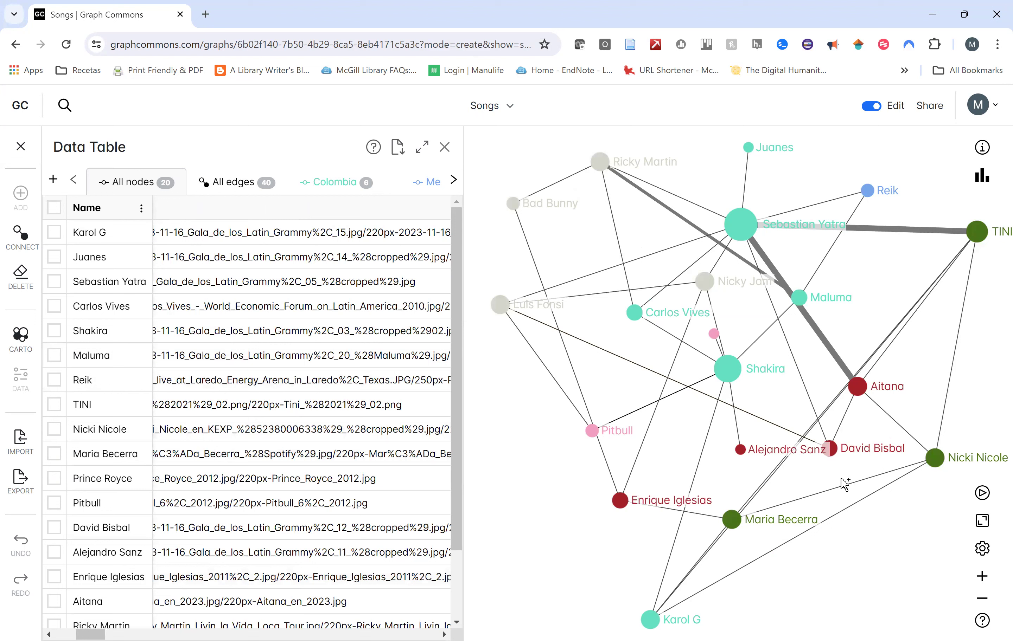
{"action": "left_click", "coordinate": [753, 226]}
{"action": "left_click", "coordinate": [980, 147]}
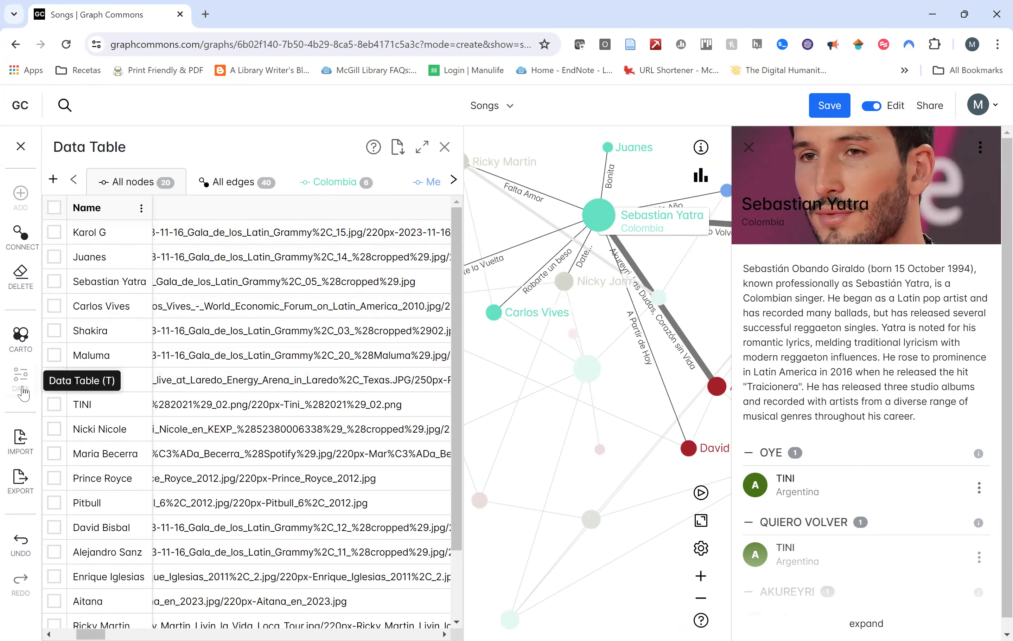
Hide and reopen the data table, then reopen Sebastian Yatra's node options.
{"action": "left_click", "coordinate": [38, 376]}
{"action": "left_click", "coordinate": [39, 376]}
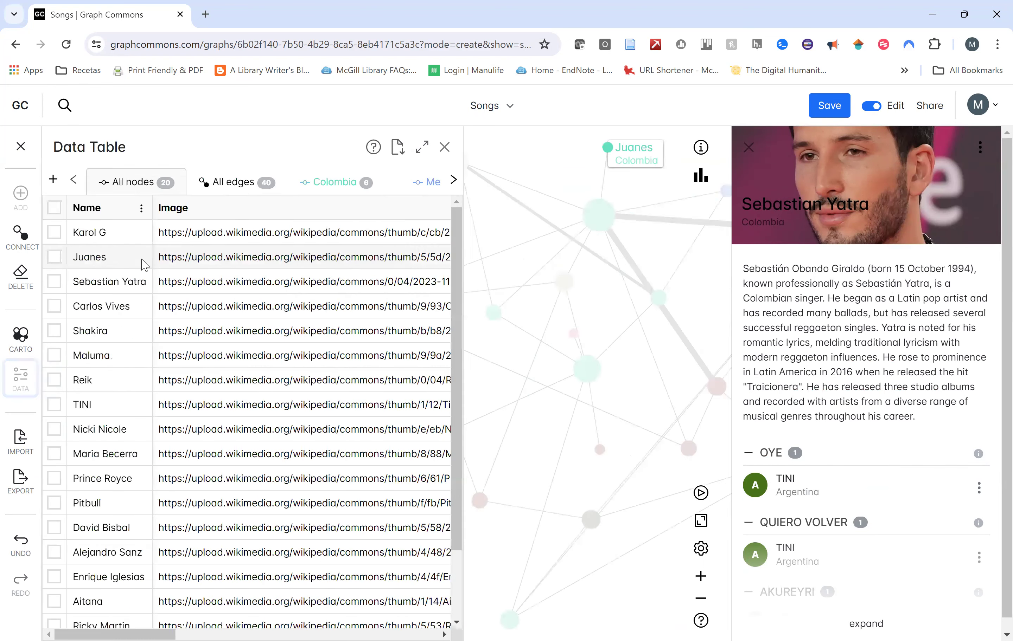
{"action": "scroll", "coordinate": [186, 302], "scroll_direction": "down", "scroll_amount": 2}
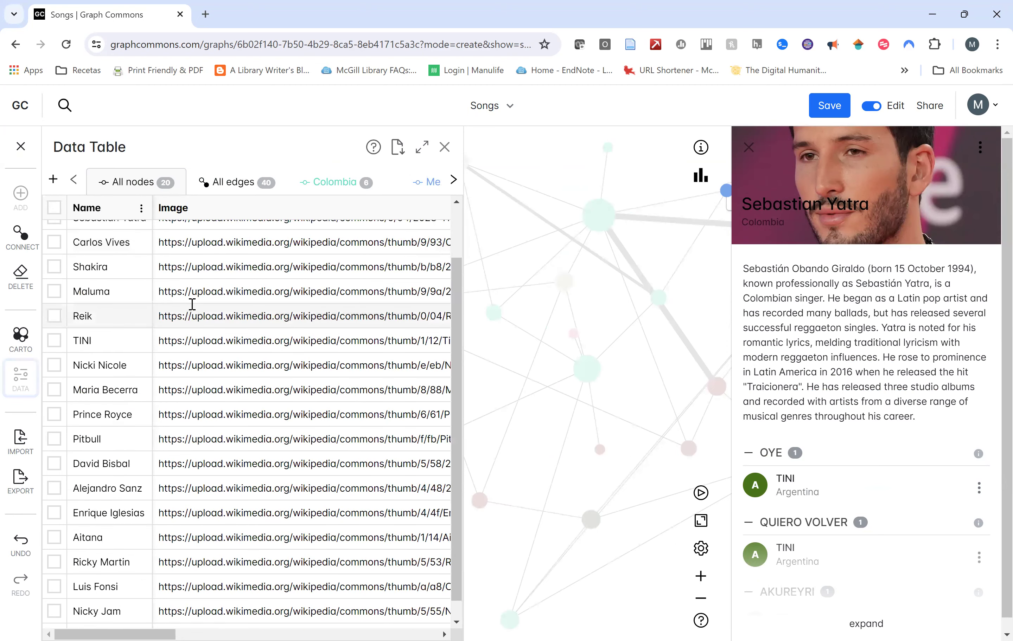
{"action": "scroll", "coordinate": [188, 302], "scroll_direction": "up", "scroll_amount": 2}
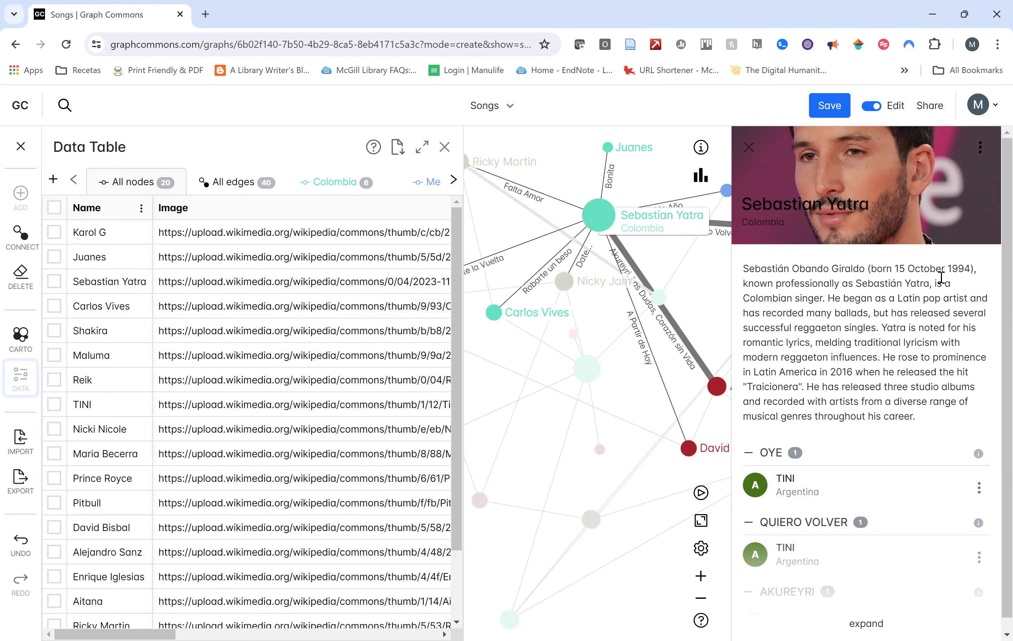
{"action": "left_click", "coordinate": [979, 148]}
List all edges, then filter the table to Colombia, Mexico and finally Argentina nodes.
{"action": "left_click", "coordinate": [224, 183]}
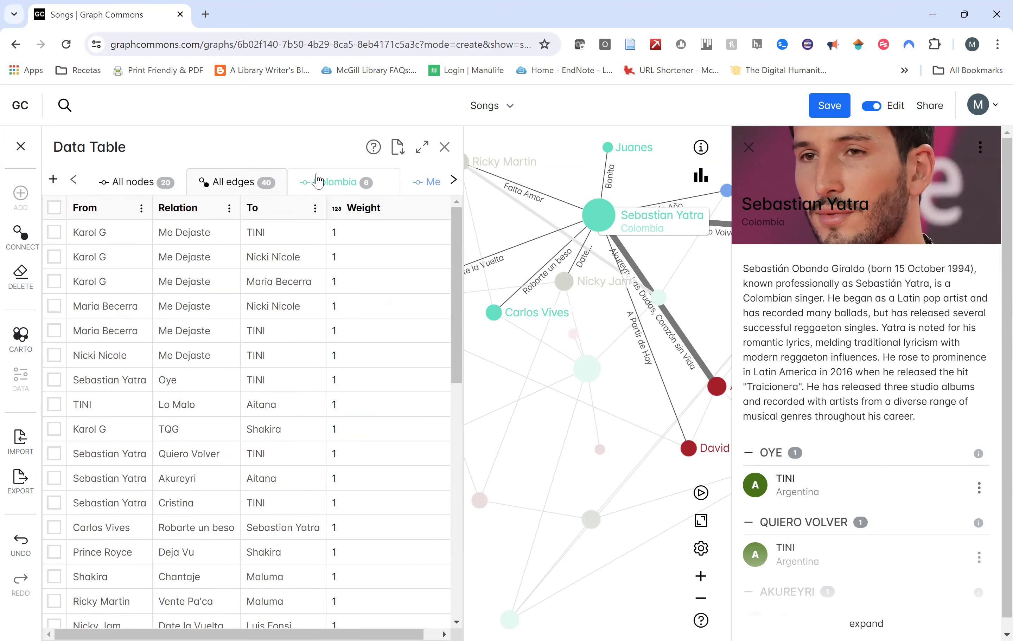
{"action": "scroll", "coordinate": [355, 308], "scroll_direction": "down", "scroll_amount": 5}
{"action": "scroll", "coordinate": [340, 255], "scroll_direction": "up", "scroll_amount": 5}
{"action": "left_click", "coordinate": [323, 187]}
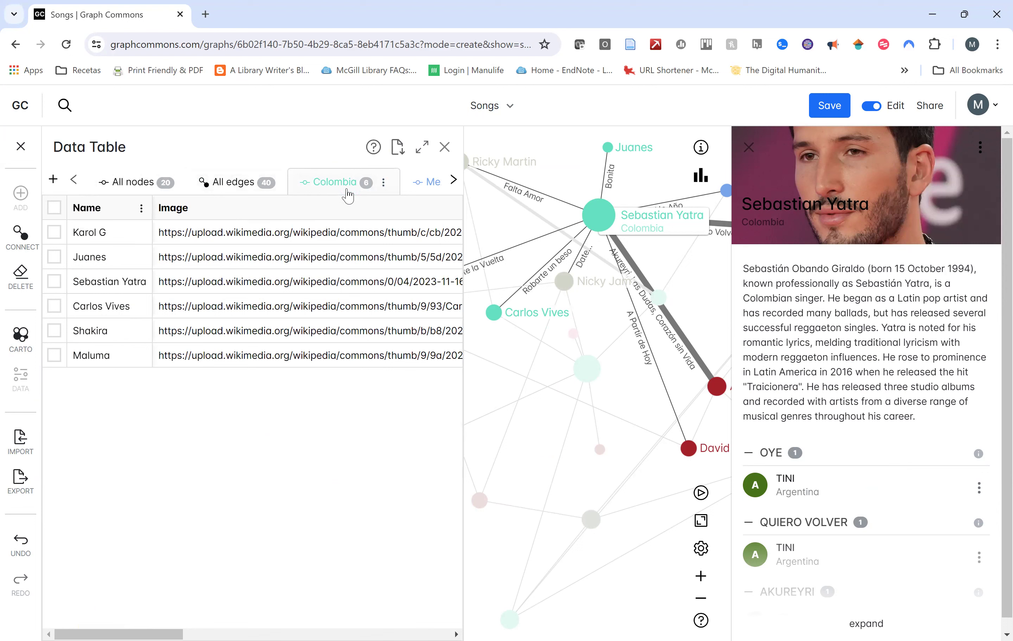
{"action": "left_click", "coordinate": [437, 188]}
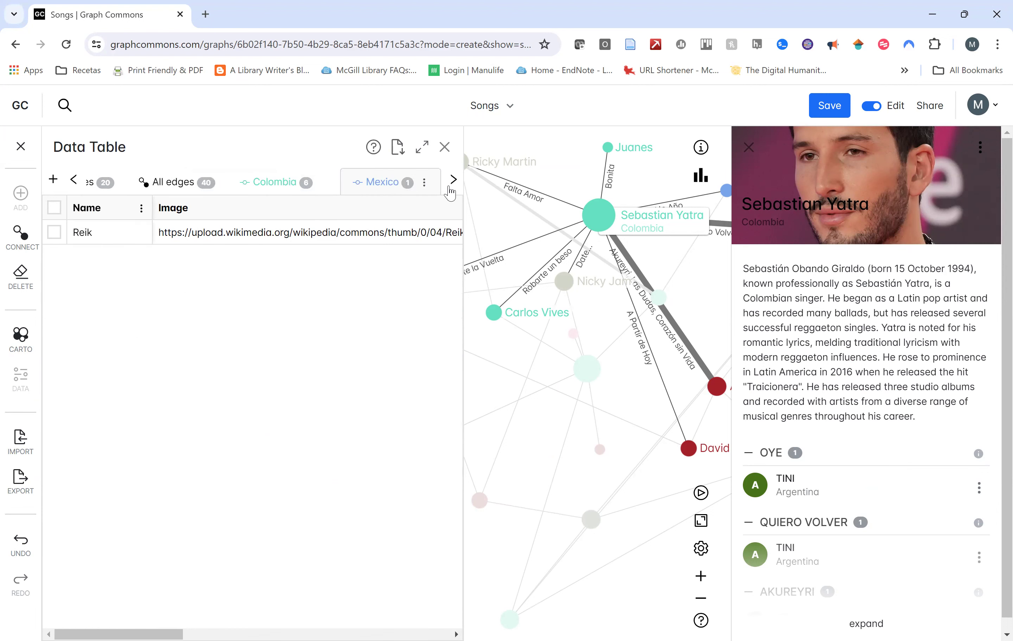
{"action": "left_click", "coordinate": [451, 184]}
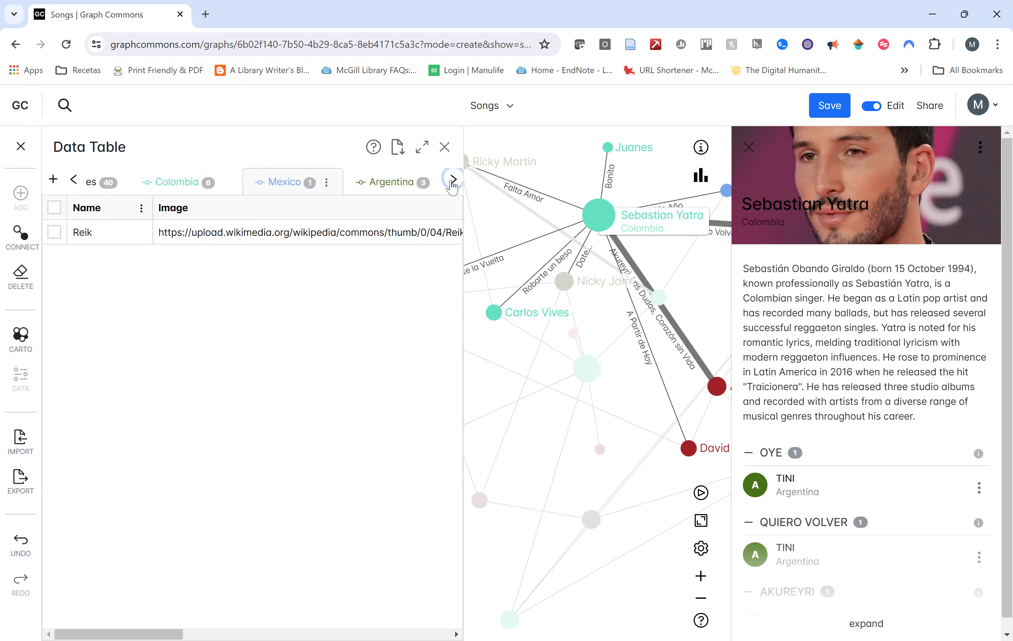
{"action": "left_click", "coordinate": [395, 186]}
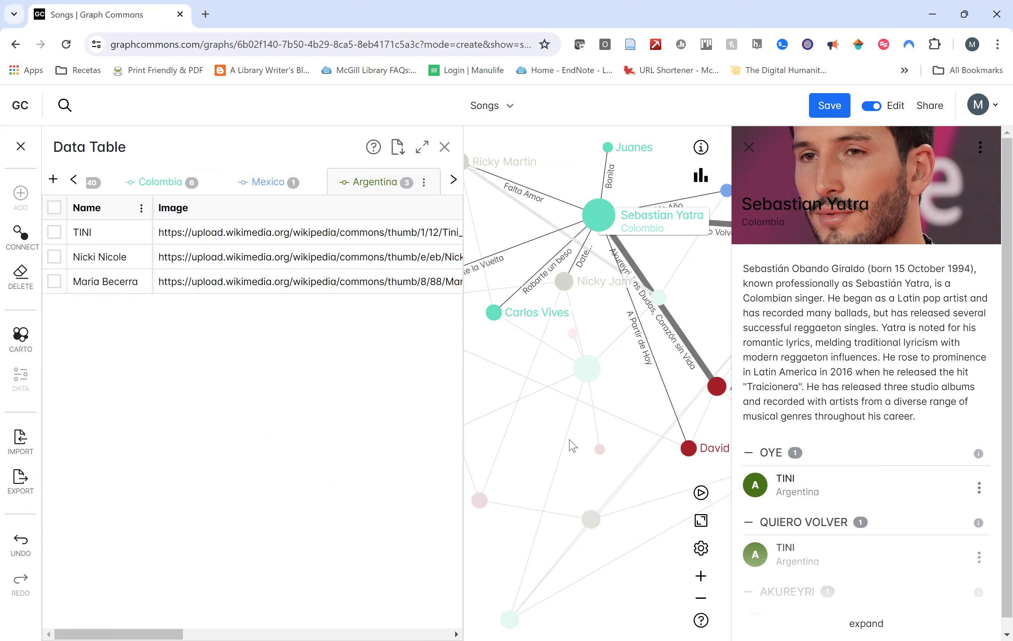
Attempt an export, dismiss the unsaved-data warning, and save the Songs graph.
{"action": "left_click", "coordinate": [29, 494]}
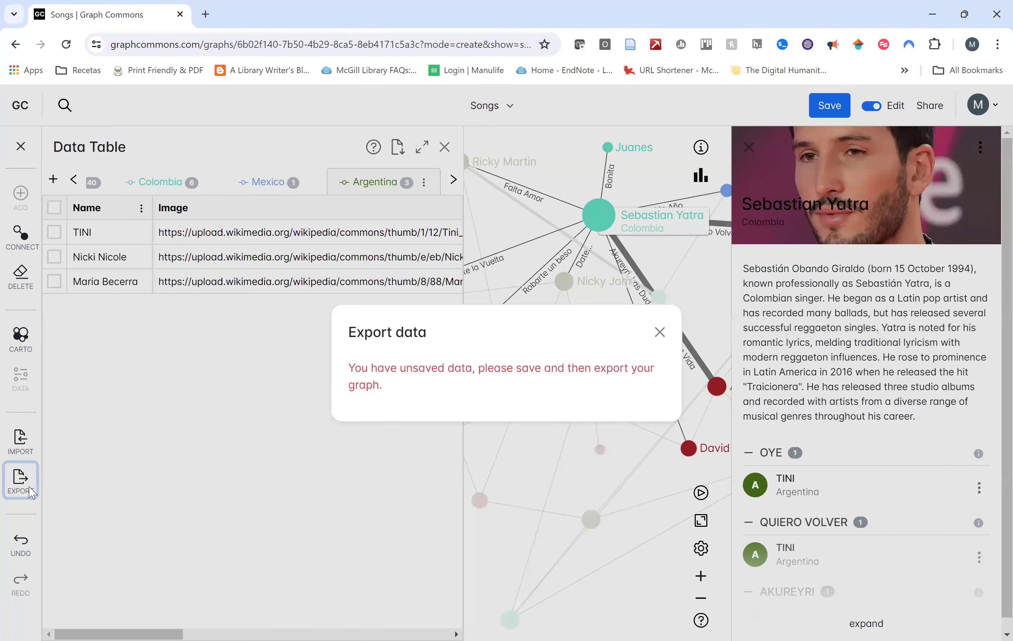
{"action": "left_click", "coordinate": [659, 332]}
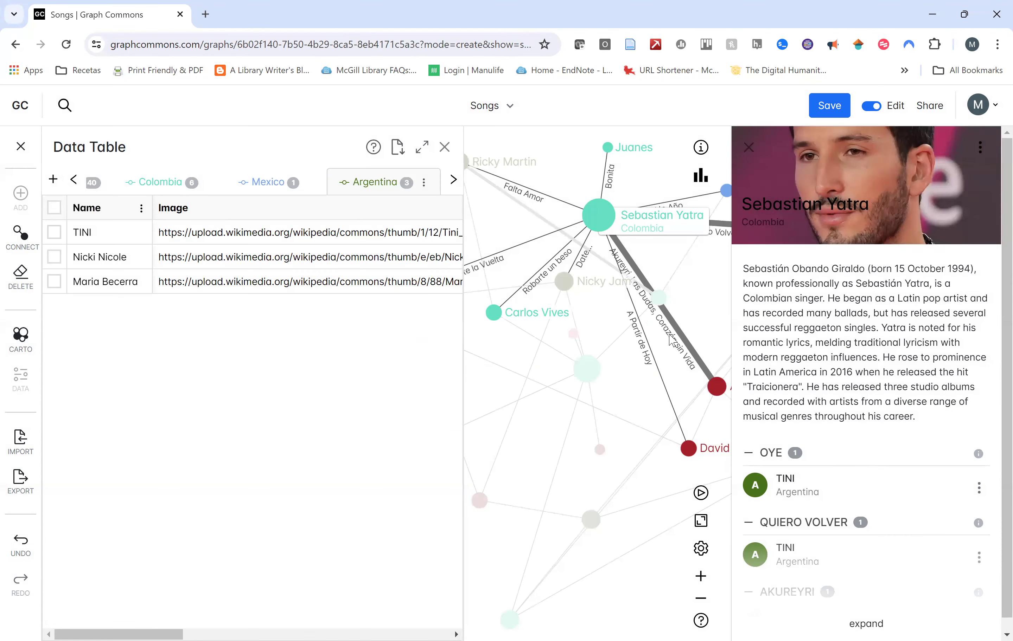
{"action": "left_click", "coordinate": [828, 107]}
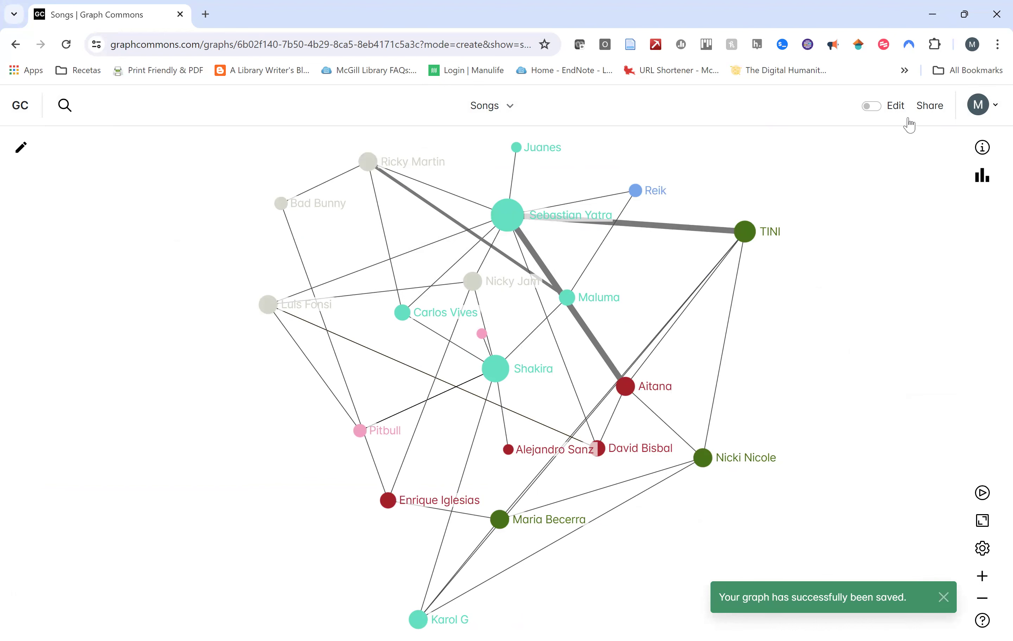
Switch back to edit mode and review the data export formats before dismissing them.
{"action": "left_click", "coordinate": [21, 147]}
{"action": "left_click", "coordinate": [21, 482]}
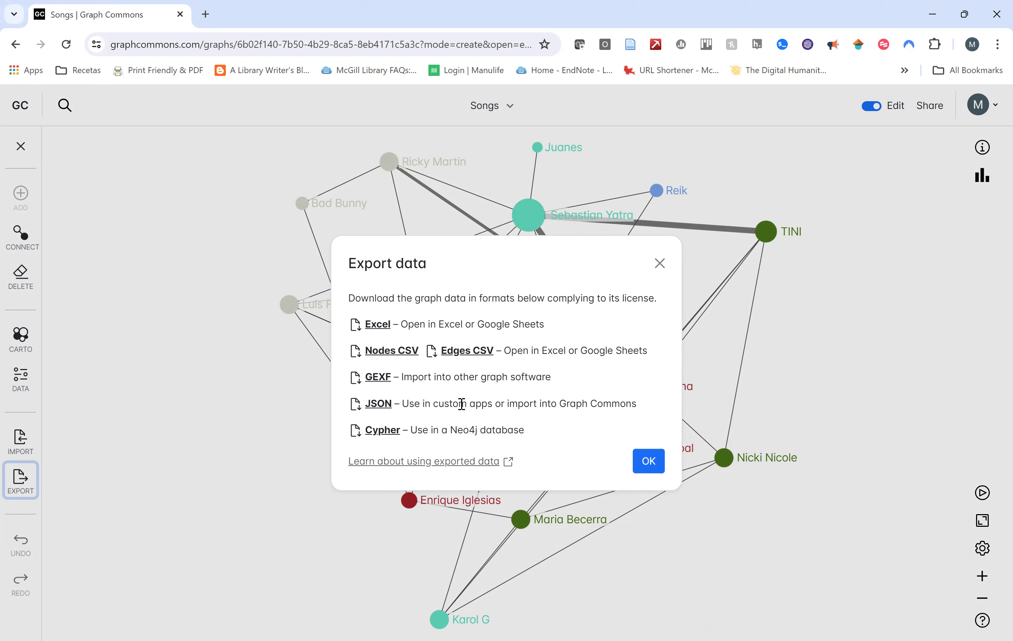
{"action": "left_click", "coordinate": [665, 267]}
{"action": "left_click", "coordinate": [986, 111]}
{"action": "left_click", "coordinate": [986, 113]}
{"action": "left_click", "coordinate": [986, 111]}
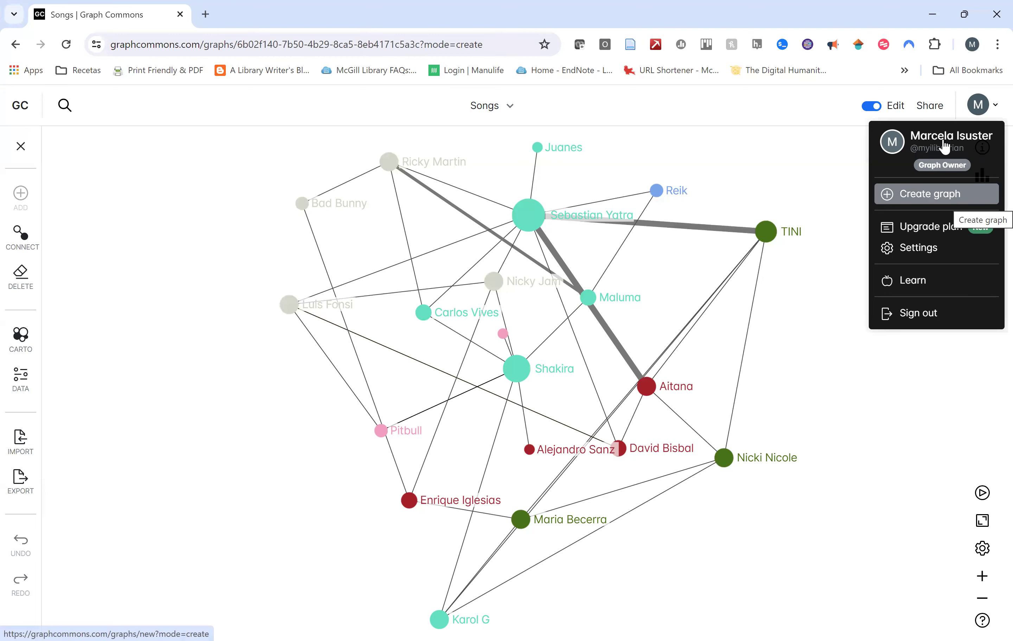
{"action": "left_click", "coordinate": [912, 144]}
{"action": "scroll", "coordinate": [75, 267], "scroll_direction": "down", "scroll_amount": 5}
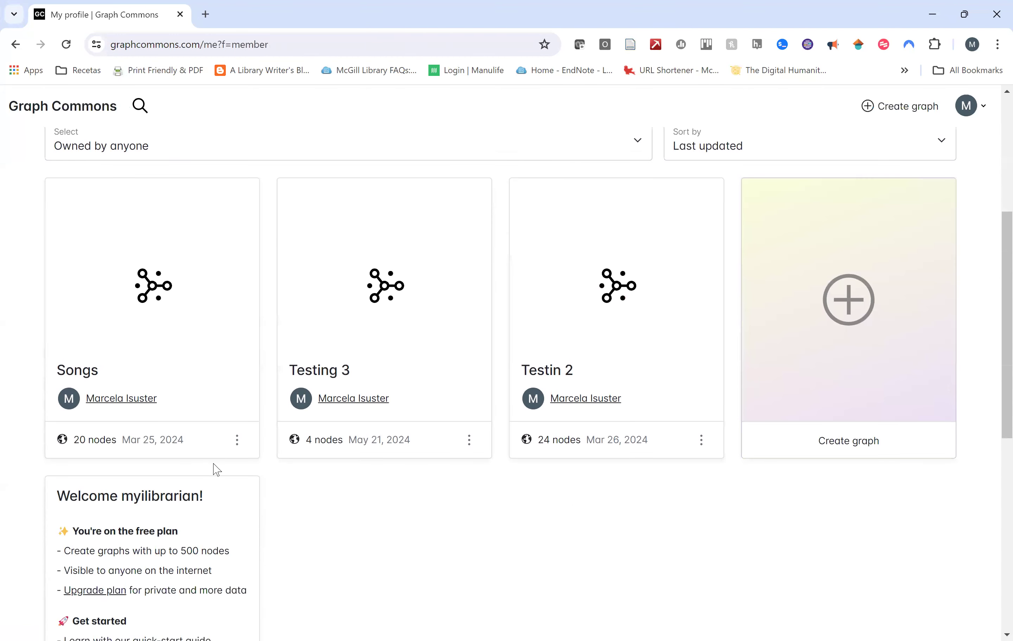
{"action": "left_click", "coordinate": [145, 310]}
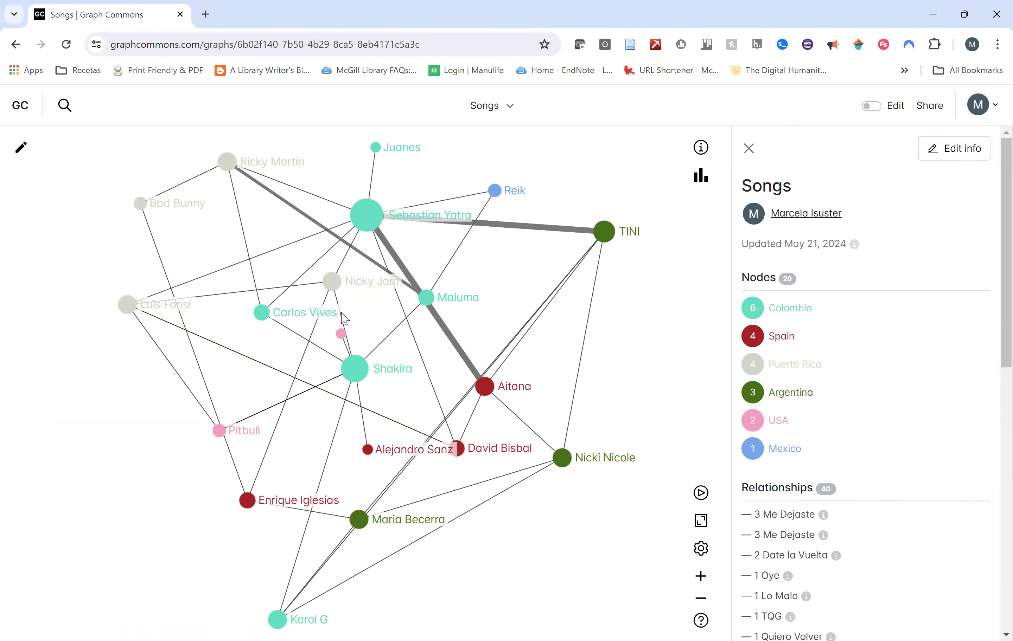
{"action": "left_click", "coordinate": [21, 147]}
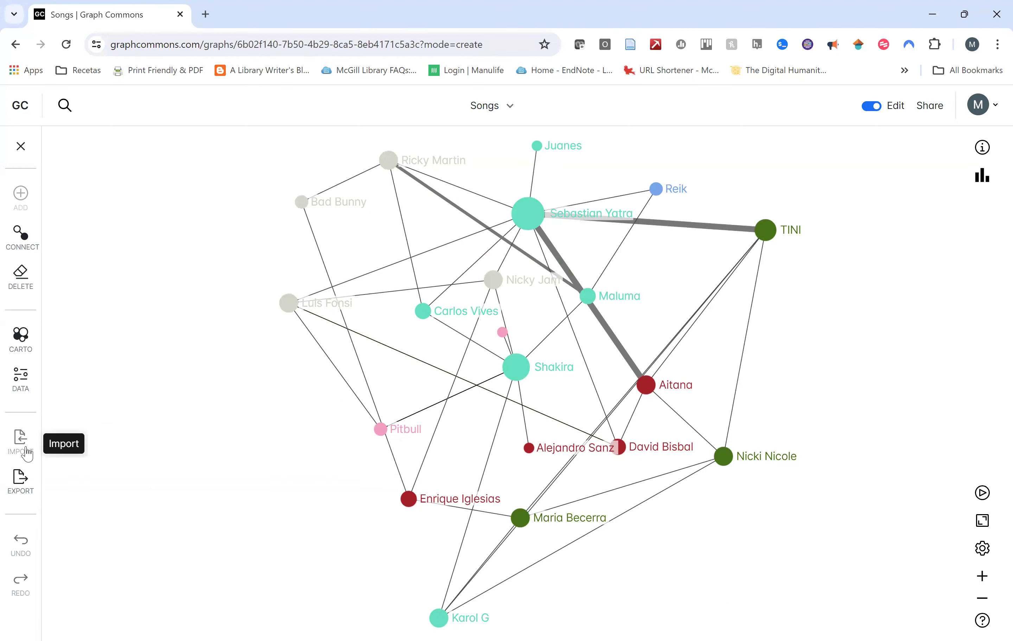
In Import data, check the Excel option, then launch the Google Sheets Template link.
{"action": "left_click", "coordinate": [21, 442]}
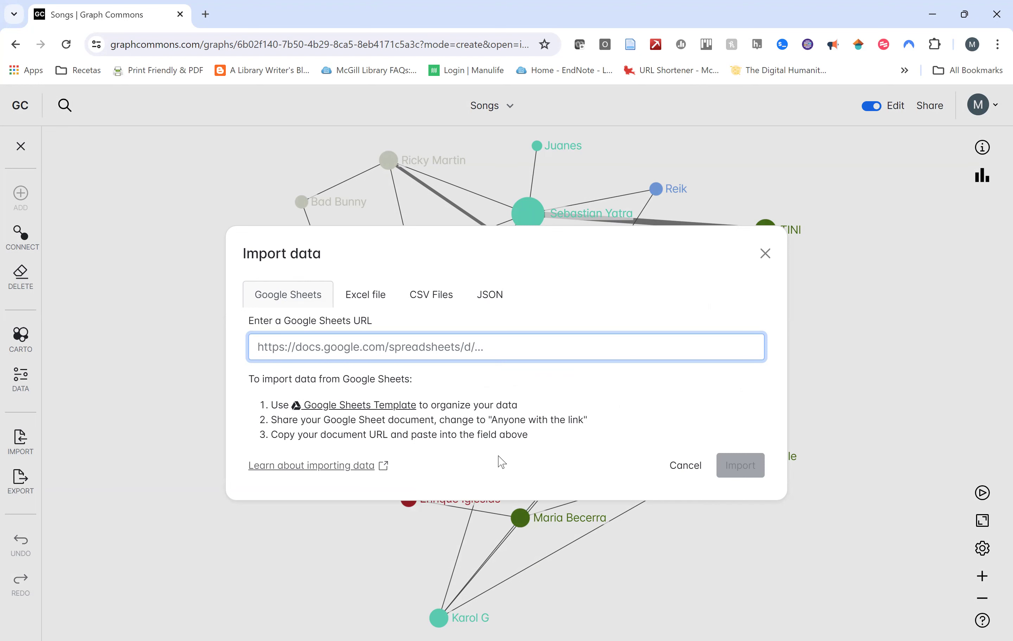
{"action": "left_click", "coordinate": [378, 300]}
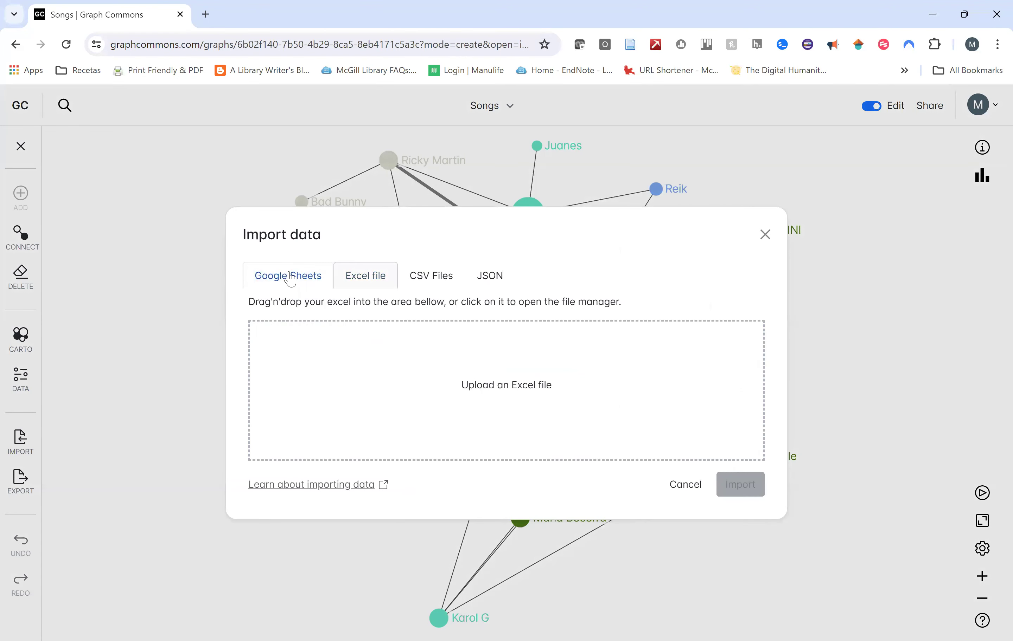
{"action": "left_click", "coordinate": [290, 278]}
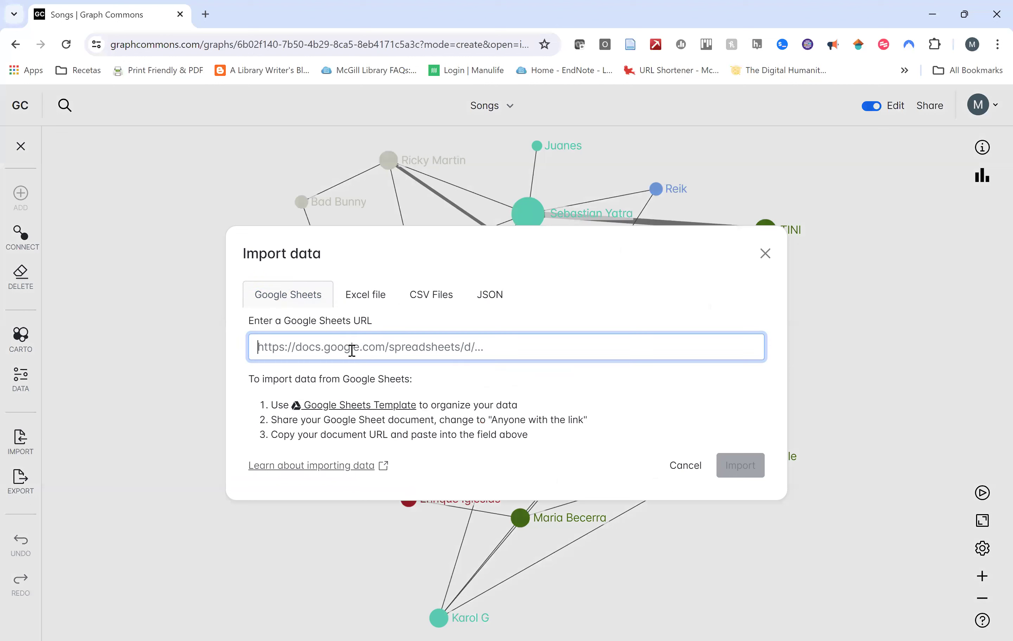
{"action": "left_click", "coordinate": [394, 409]}
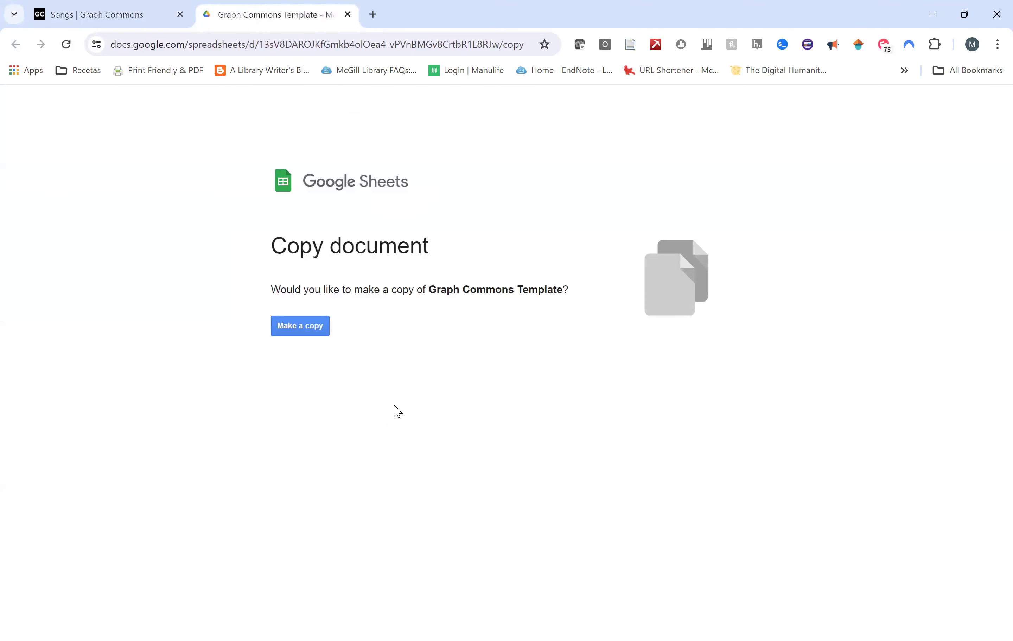
Make a copy of the Graph Commons Template and look over its Nodes sheet.
{"action": "left_click", "coordinate": [303, 336]}
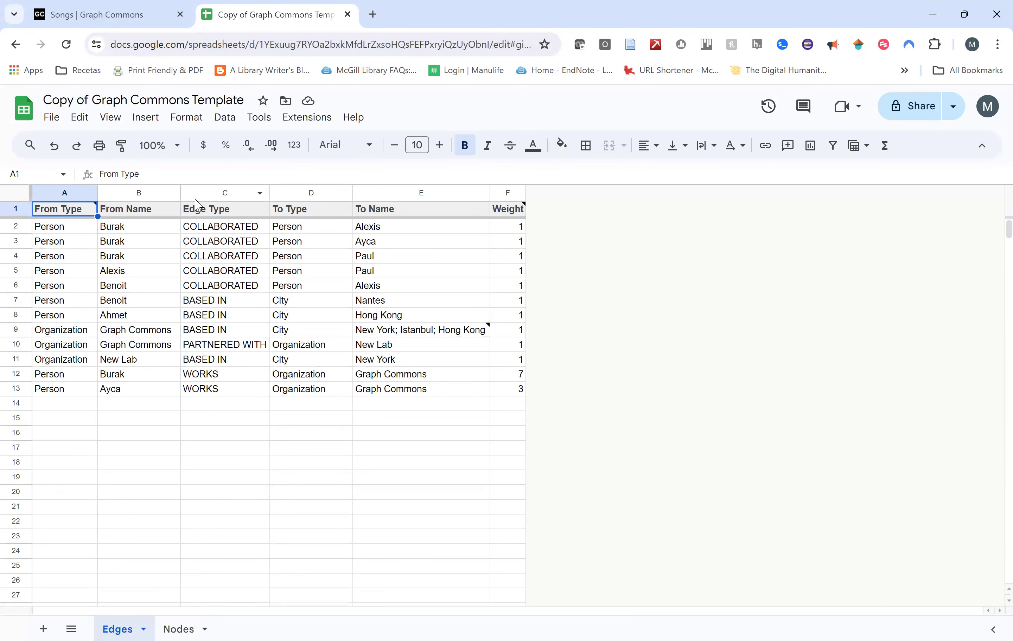
{"action": "scroll", "coordinate": [328, 337], "scroll_direction": "down", "scroll_amount": 2}
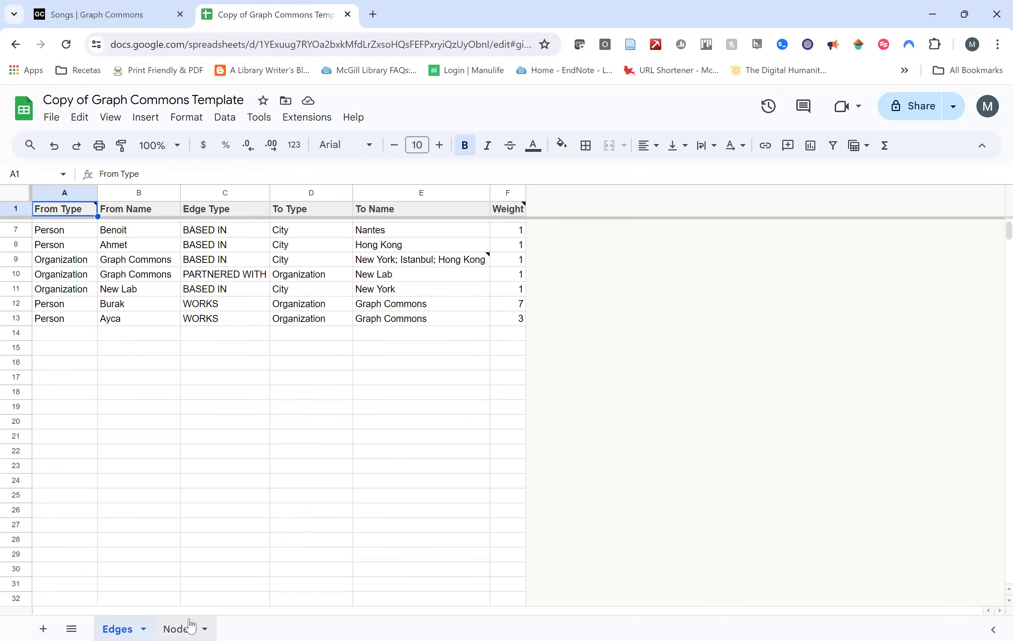
{"action": "left_click", "coordinate": [182, 628]}
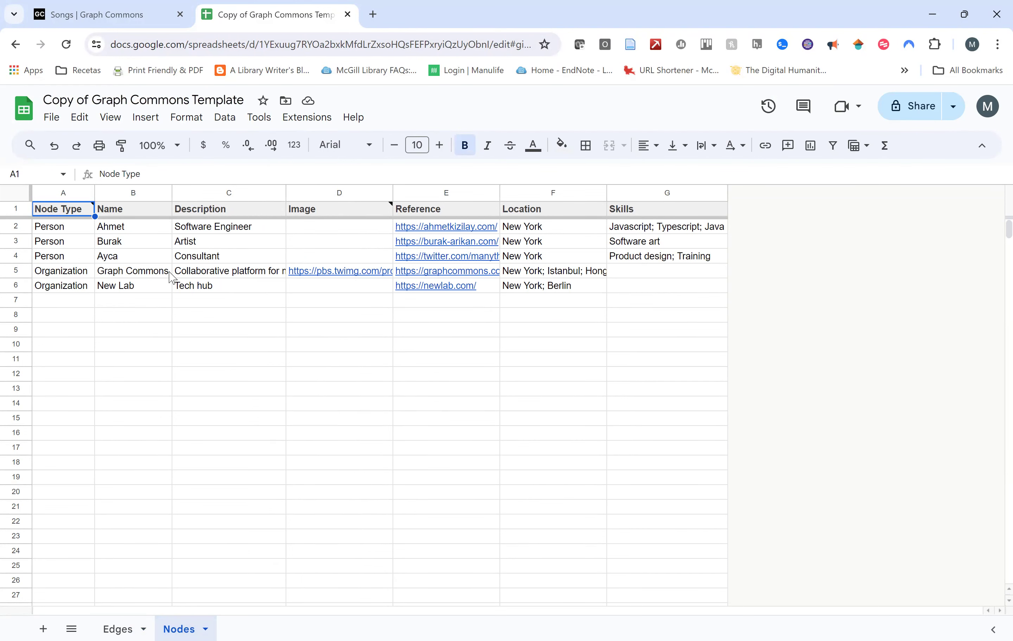
{"action": "scroll", "coordinate": [229, 347], "scroll_direction": "down", "scroll_amount": 2}
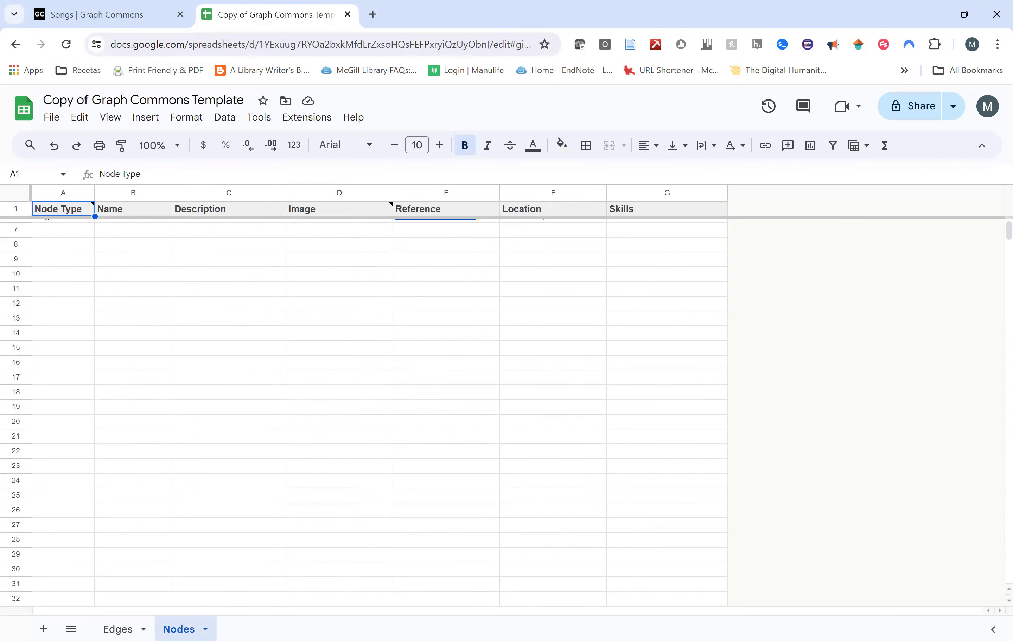
Compare the Edges and Nodes sheets, then return to the Songs graph tab.
{"action": "left_click", "coordinate": [128, 627]}
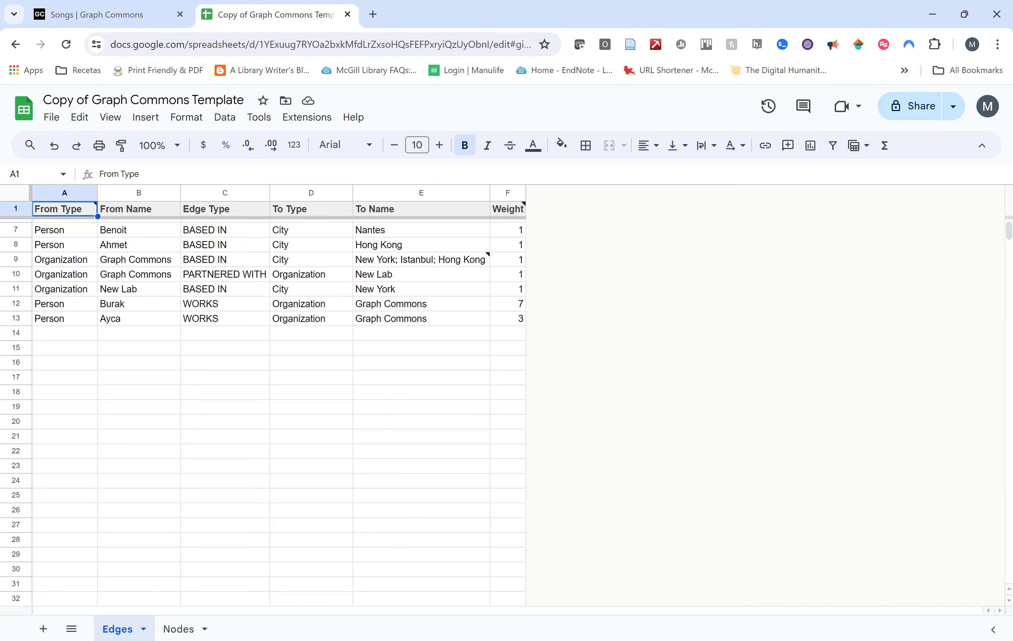
{"action": "left_click", "coordinate": [178, 628]}
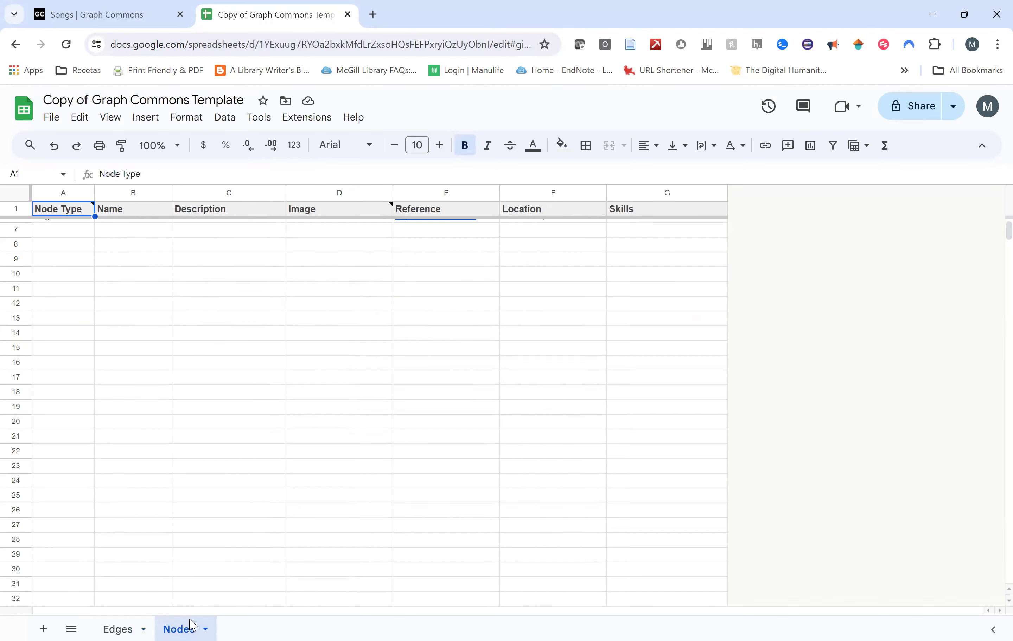
{"action": "left_click", "coordinate": [115, 629]}
{"action": "scroll", "coordinate": [293, 335], "scroll_direction": "up", "scroll_amount": 2}
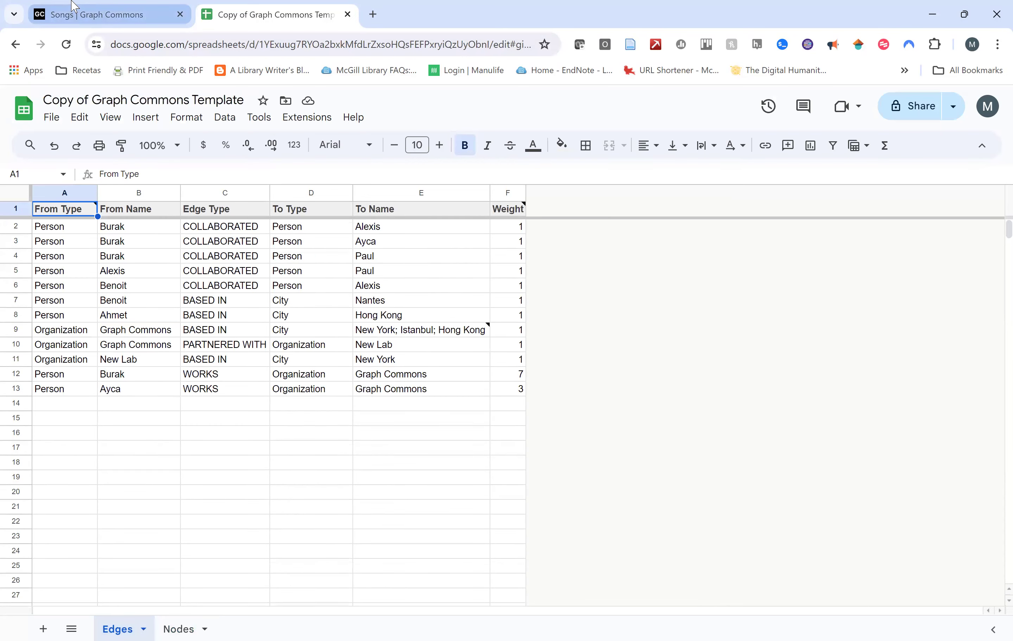
{"action": "left_click", "coordinate": [72, 6]}
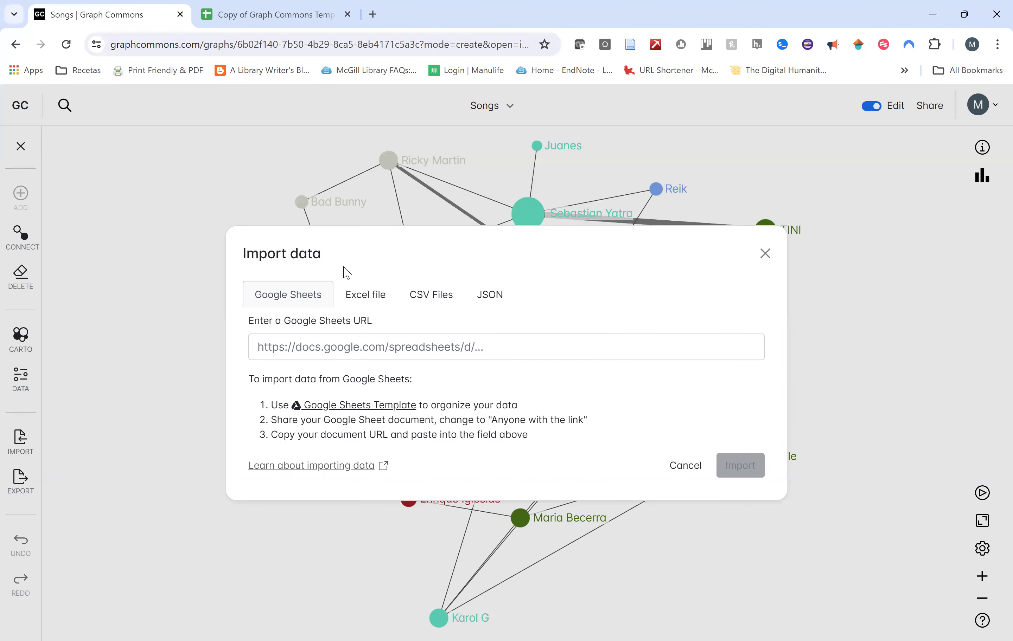
Click into the spreadsheet link field, then close Import data without importing.
{"action": "left_click", "coordinate": [471, 347]}
{"action": "left_click", "coordinate": [456, 380]}
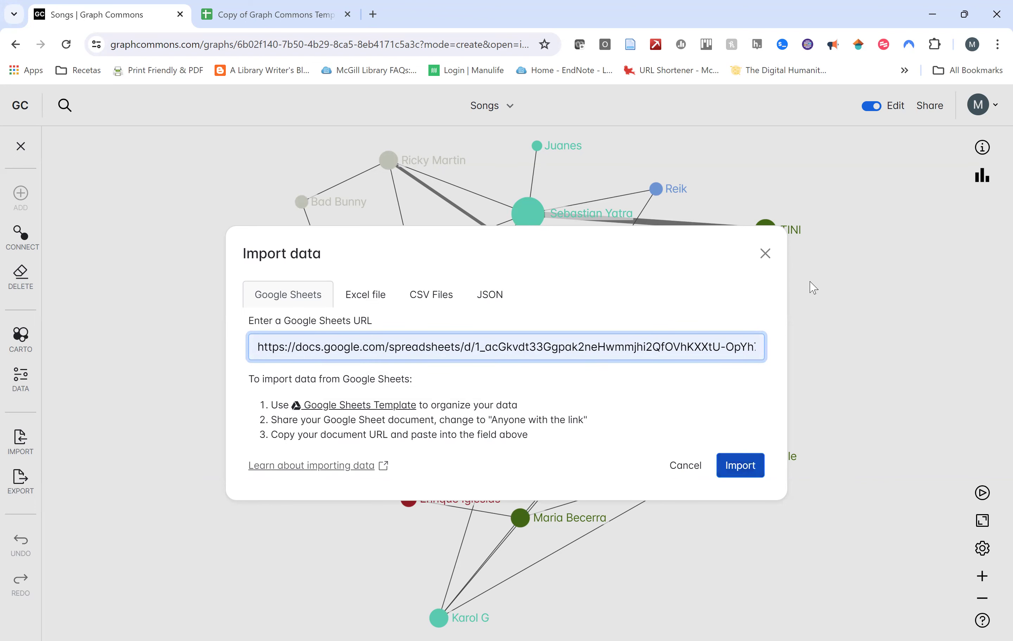
{"action": "left_click", "coordinate": [762, 254]}
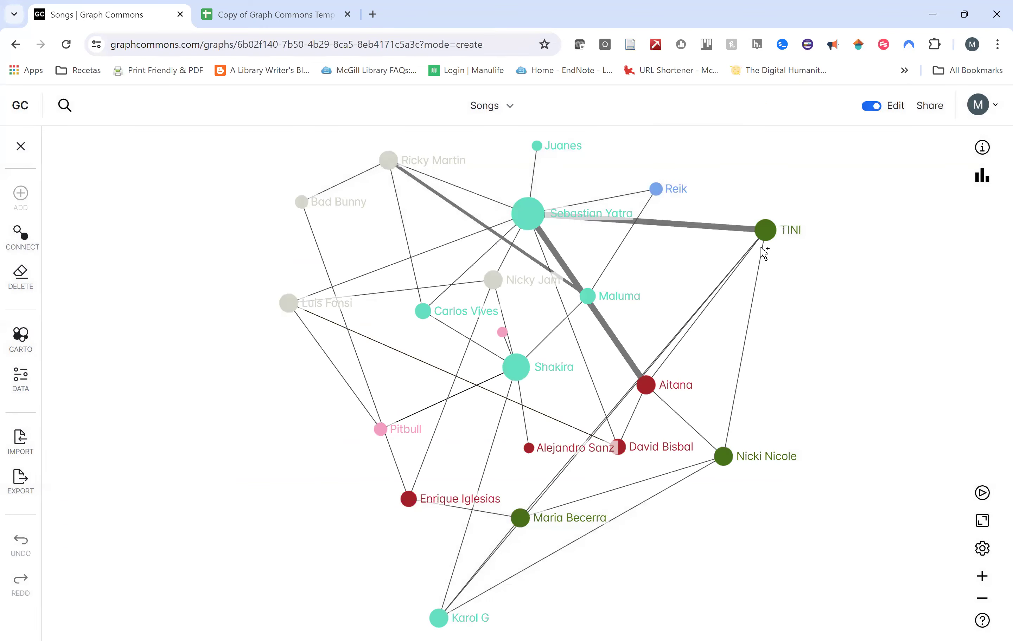
Open the Testing 3 graph from the profile's list of graphs.
{"action": "left_click", "coordinate": [978, 106]}
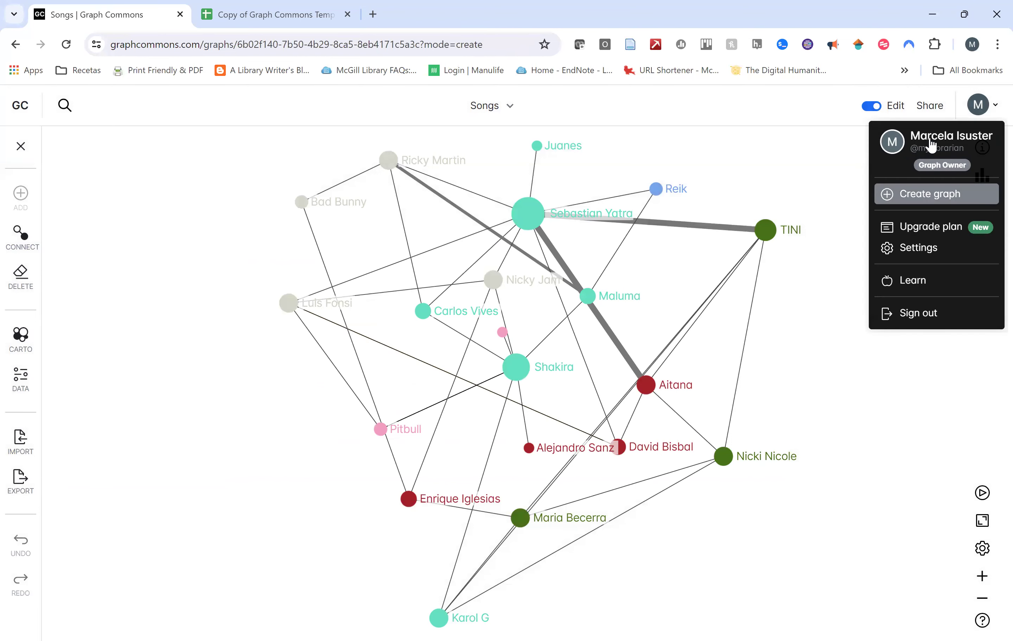
{"action": "left_click", "coordinate": [945, 146]}
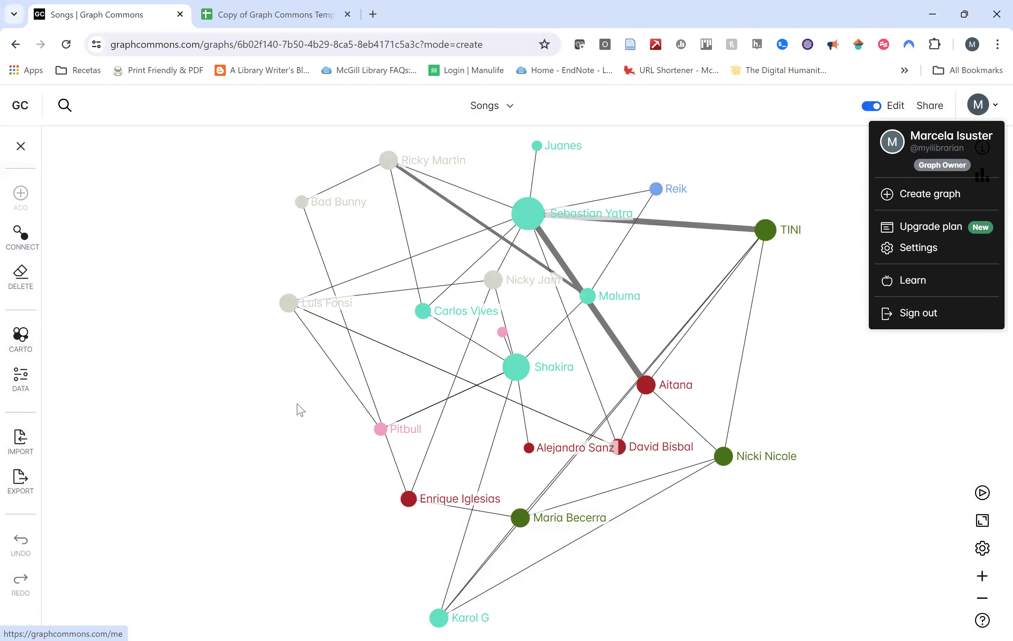
{"action": "left_click", "coordinate": [377, 271]}
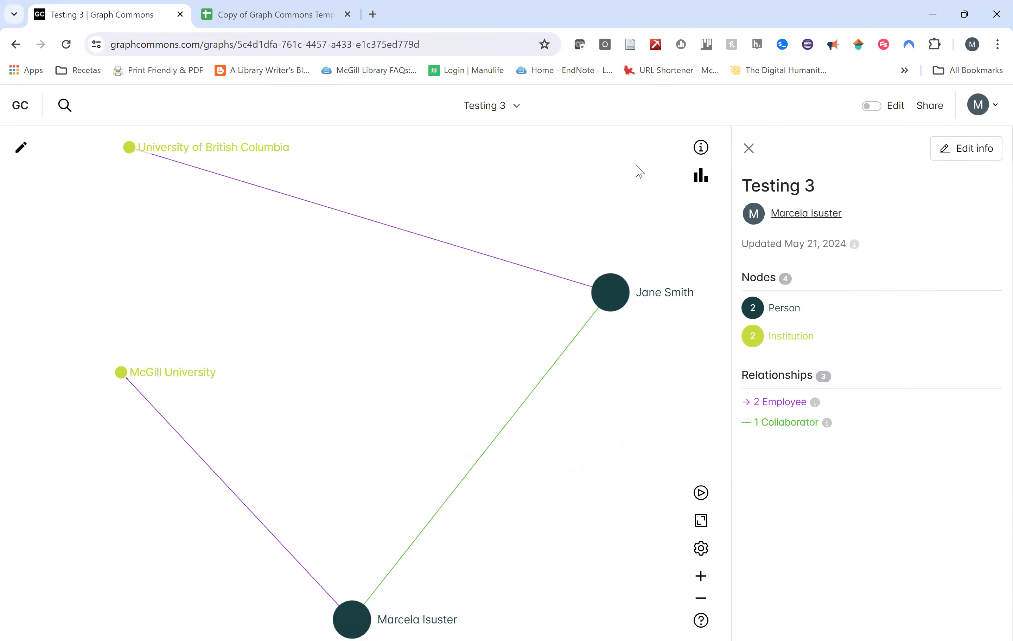
Turn on edit mode, glance at Export, and launch the Google Sheets Template from Import data.
{"action": "left_click", "coordinate": [23, 152]}
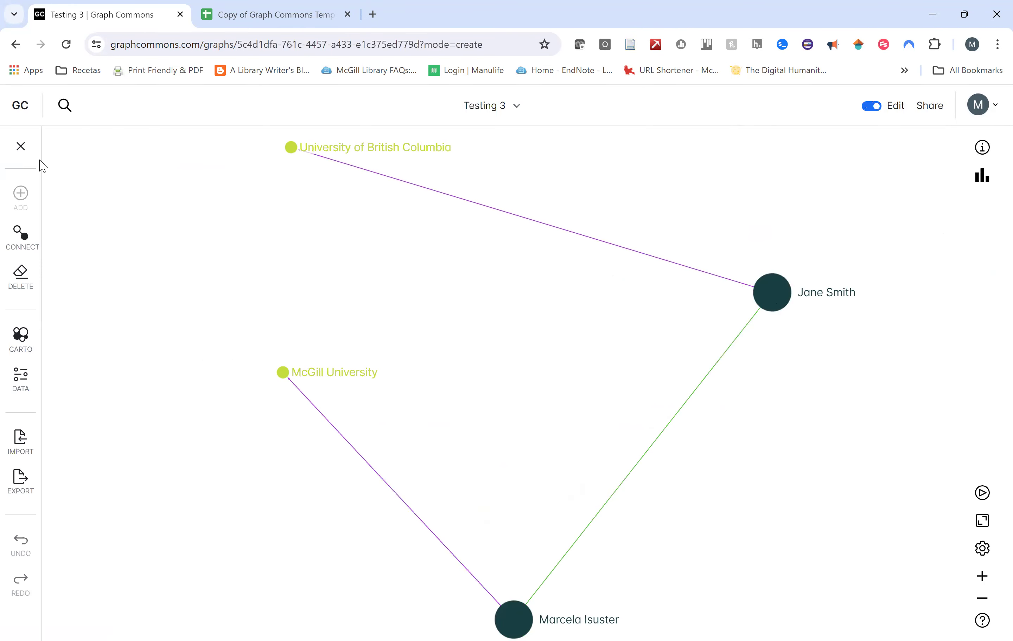
{"action": "left_click", "coordinate": [19, 480]}
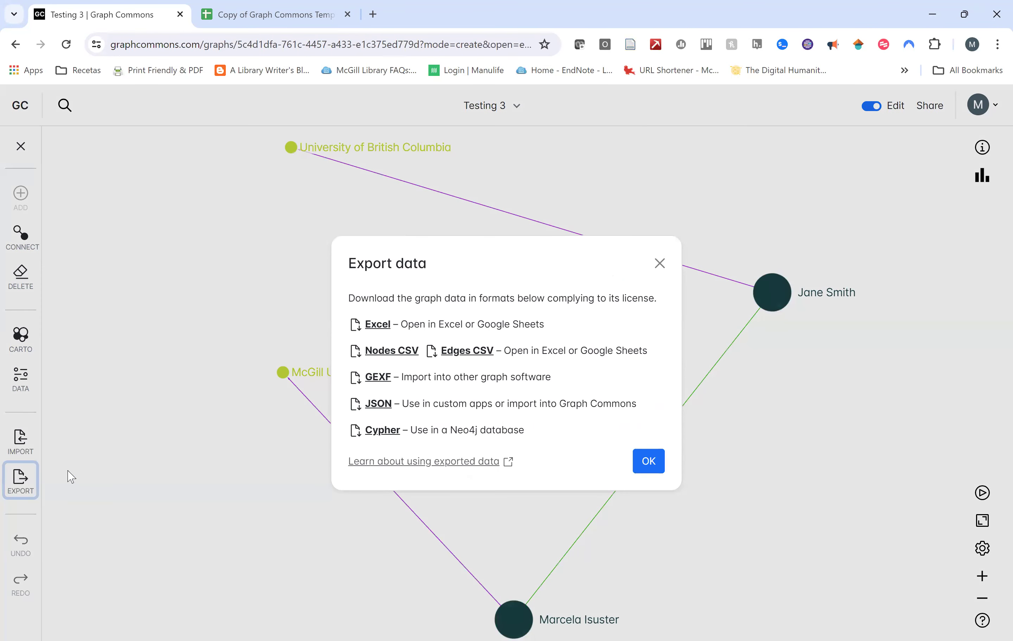
{"action": "left_click", "coordinate": [660, 264]}
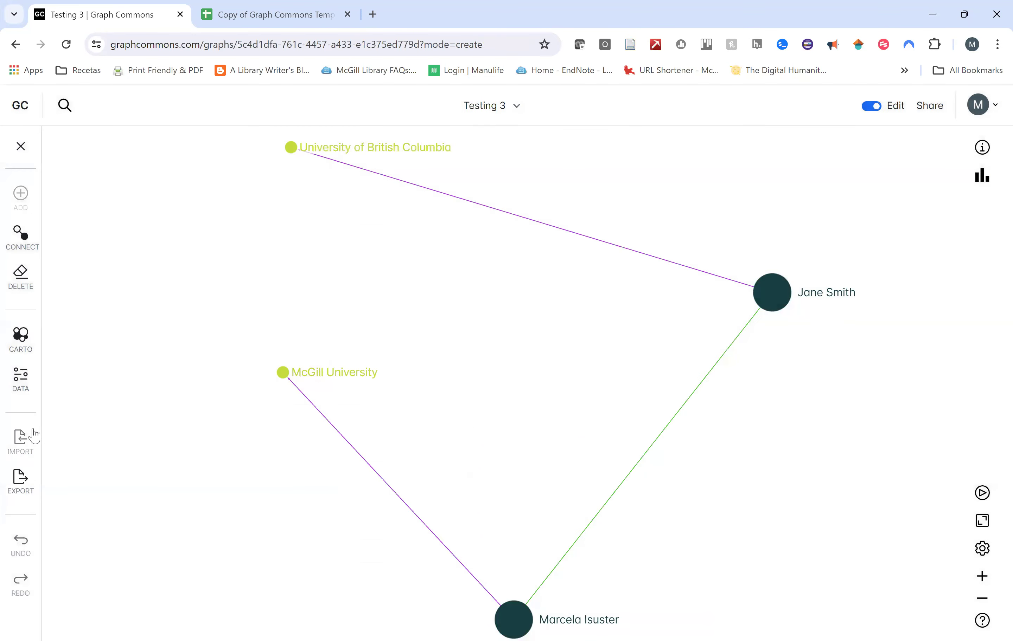
{"action": "left_click", "coordinate": [21, 439]}
{"action": "left_click", "coordinate": [364, 405]}
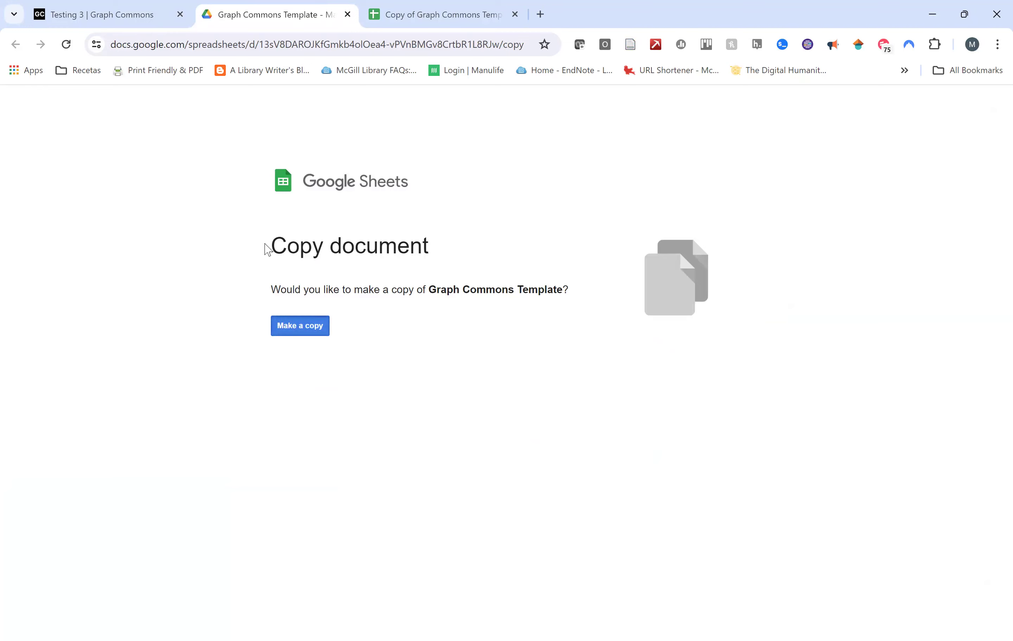
Paste the copied sheet's URL into Import data and run the import.
{"action": "left_click", "coordinate": [80, 13]}
{"action": "left_click", "coordinate": [466, 351]}
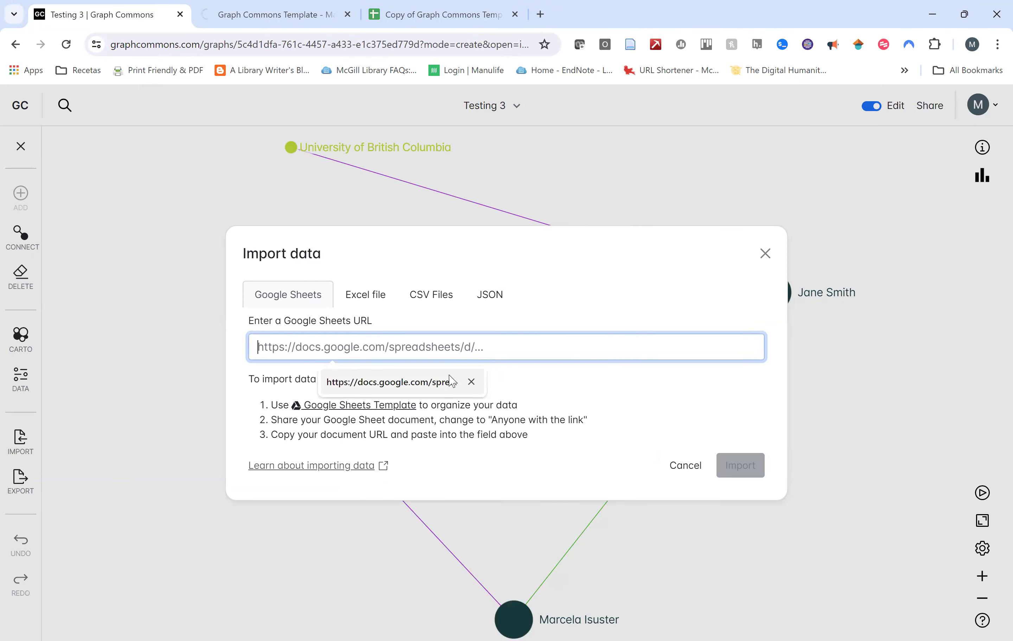
{"action": "key", "text": "ctrl+v"}
{"action": "left_click", "coordinate": [747, 473]}
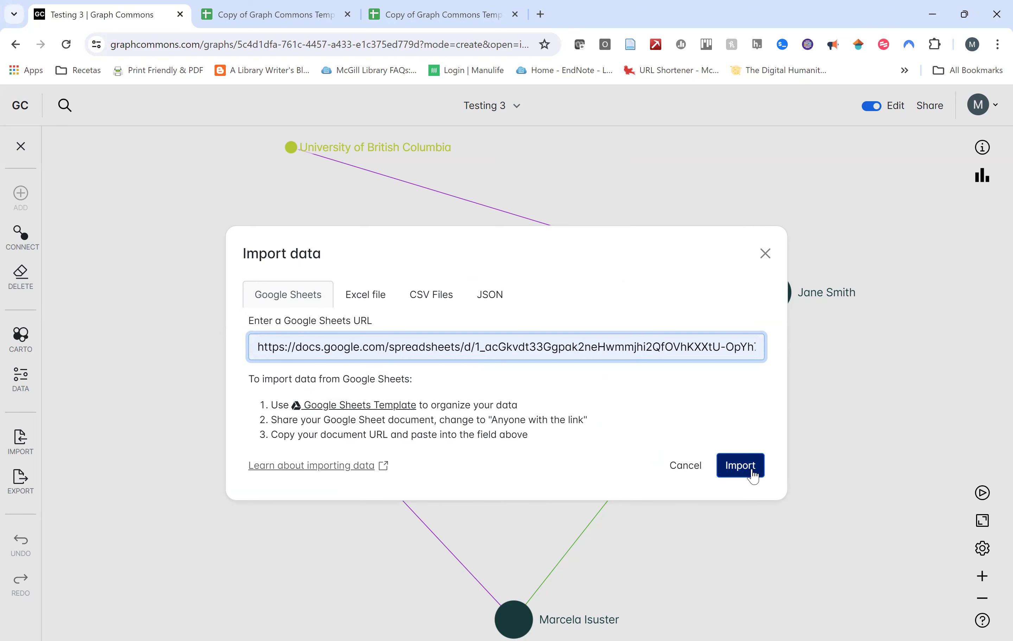
{"action": "left_click", "coordinate": [752, 472]}
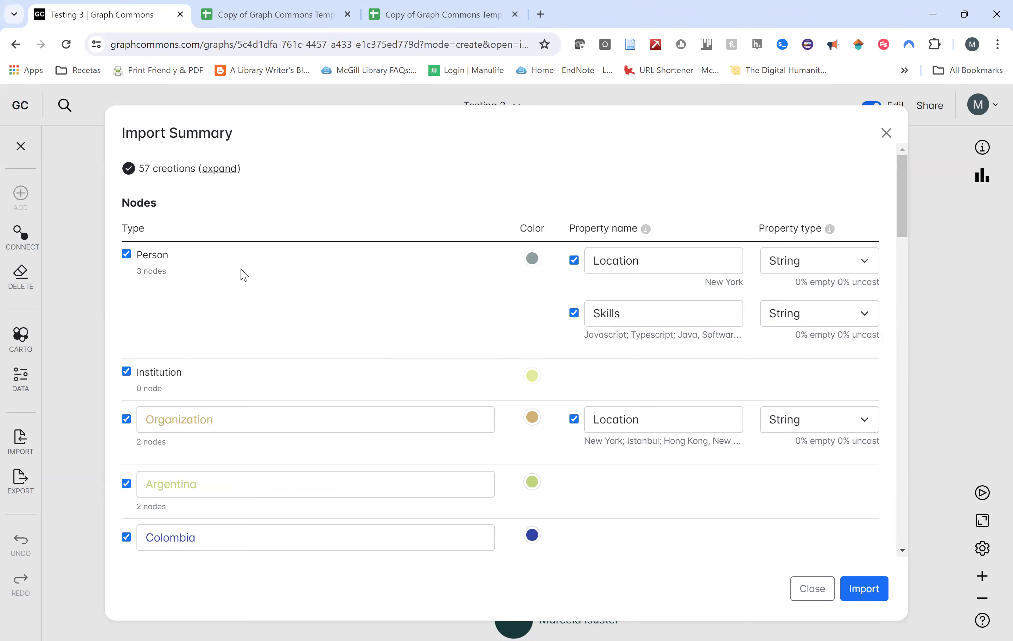
In Import Summary, exclude Person's Location and Skills, Organization's Location, and Organization nodes.
{"action": "scroll", "coordinate": [219, 315], "scroll_direction": "down", "scroll_amount": 2}
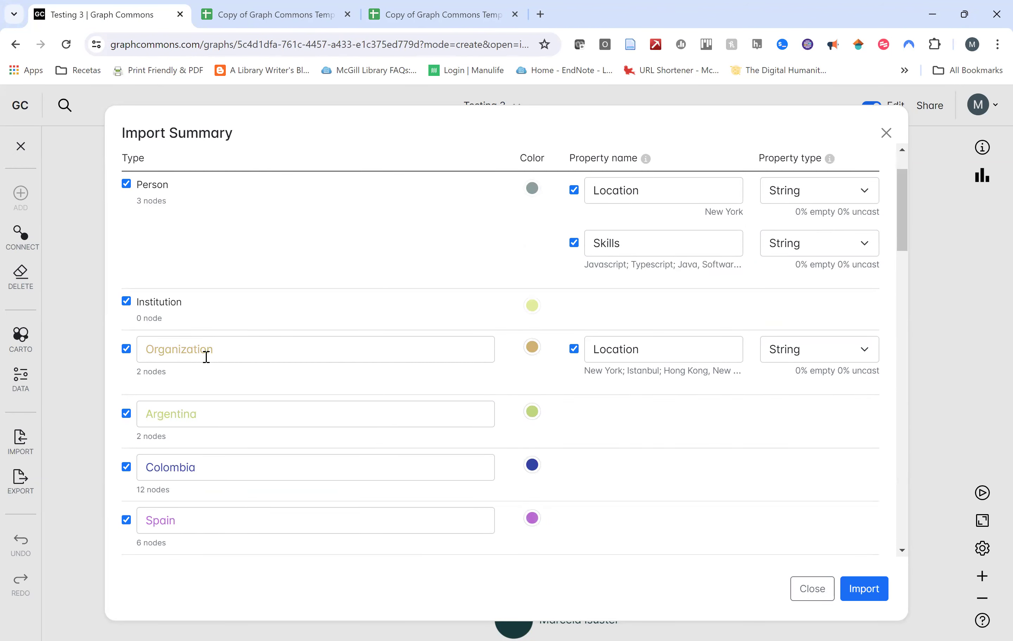
{"action": "scroll", "coordinate": [215, 387], "scroll_direction": "down", "scroll_amount": 15}
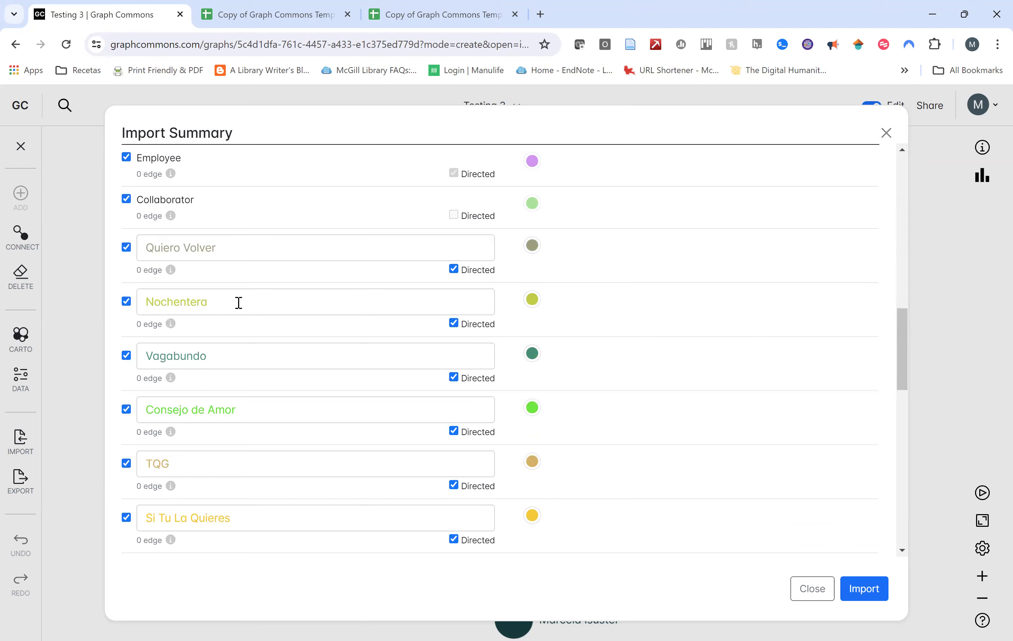
{"action": "scroll", "coordinate": [239, 303], "scroll_direction": "down", "scroll_amount": 20}
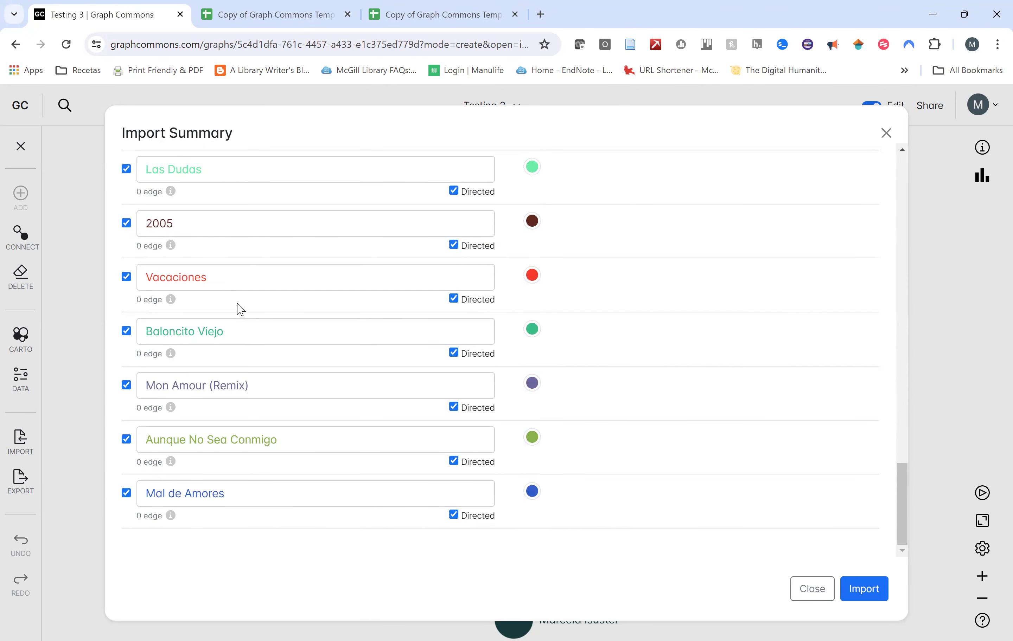
{"action": "scroll", "coordinate": [239, 307], "scroll_direction": "up", "scroll_amount": 20}
{"action": "scroll", "coordinate": [239, 308], "scroll_direction": "up", "scroll_amount": 10}
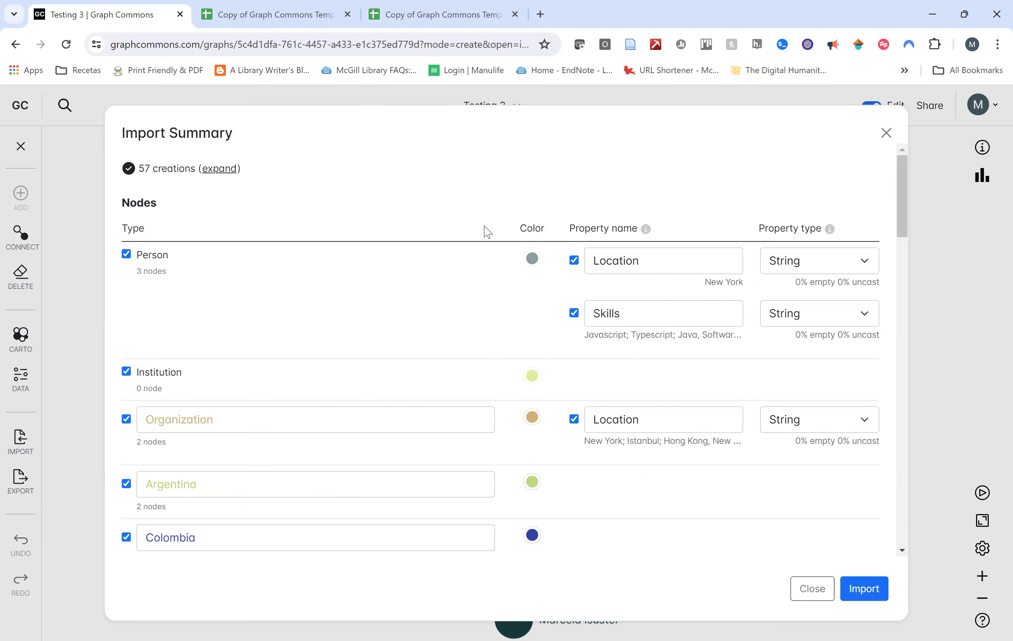
{"action": "left_click", "coordinate": [573, 262]}
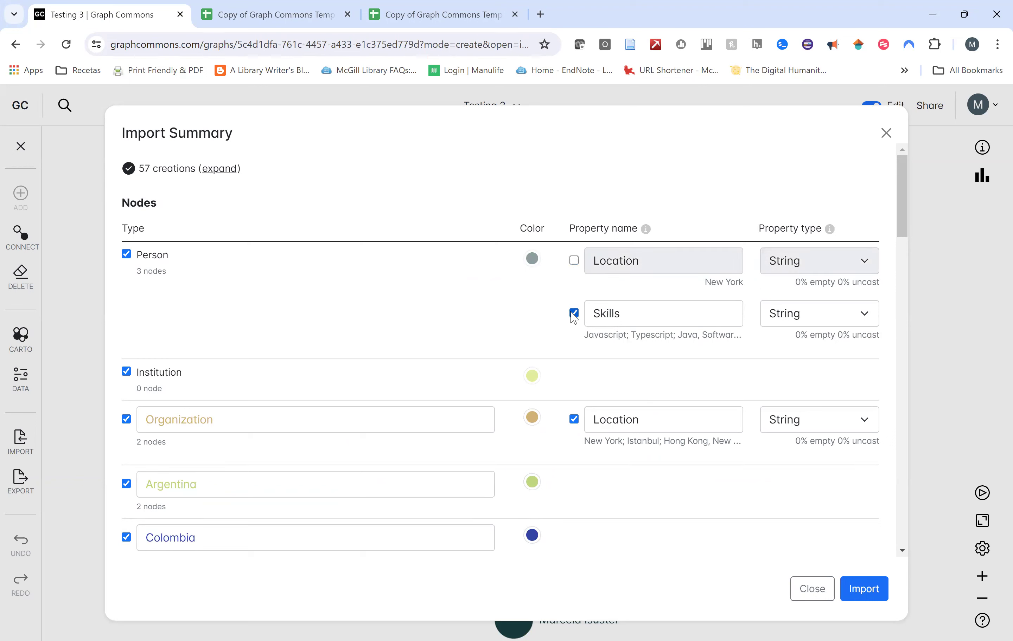
{"action": "left_click", "coordinate": [574, 313]}
{"action": "left_click", "coordinate": [573, 419]}
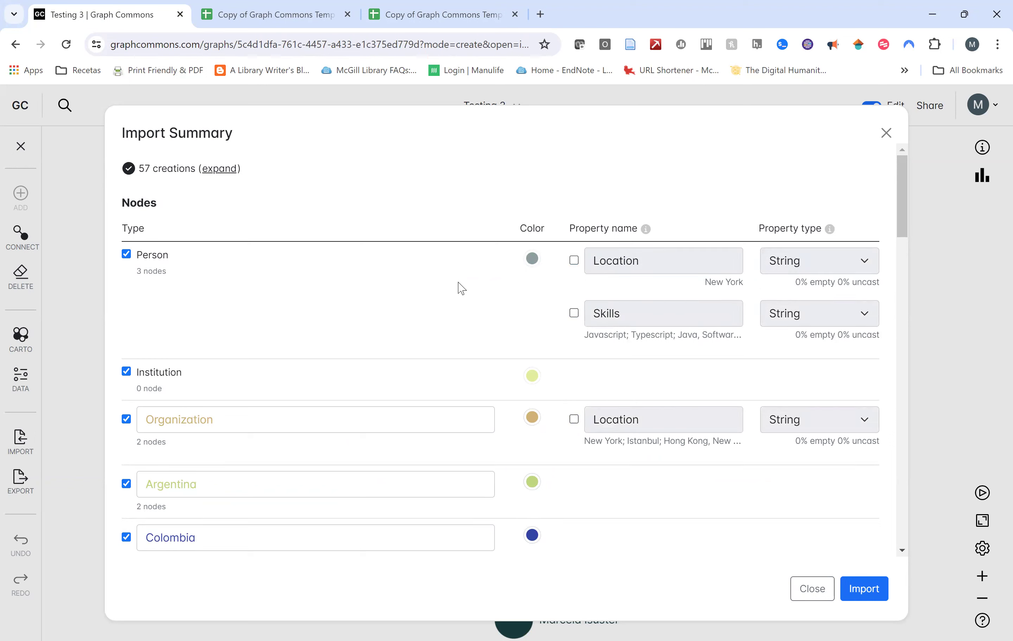
{"action": "scroll", "coordinate": [459, 336], "scroll_direction": "down", "scroll_amount": 2}
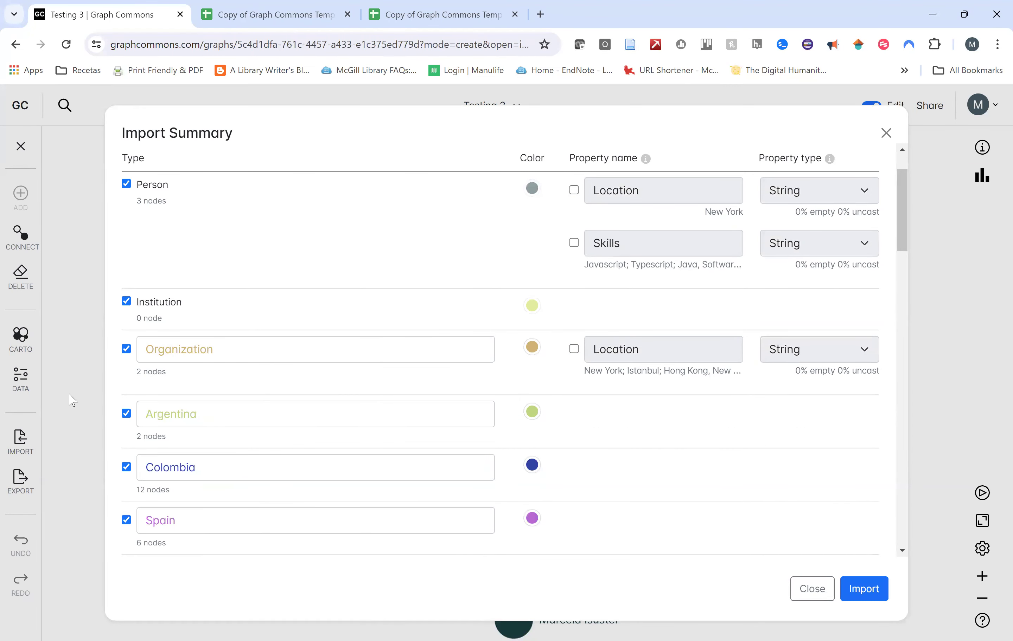
{"action": "left_click", "coordinate": [126, 349]}
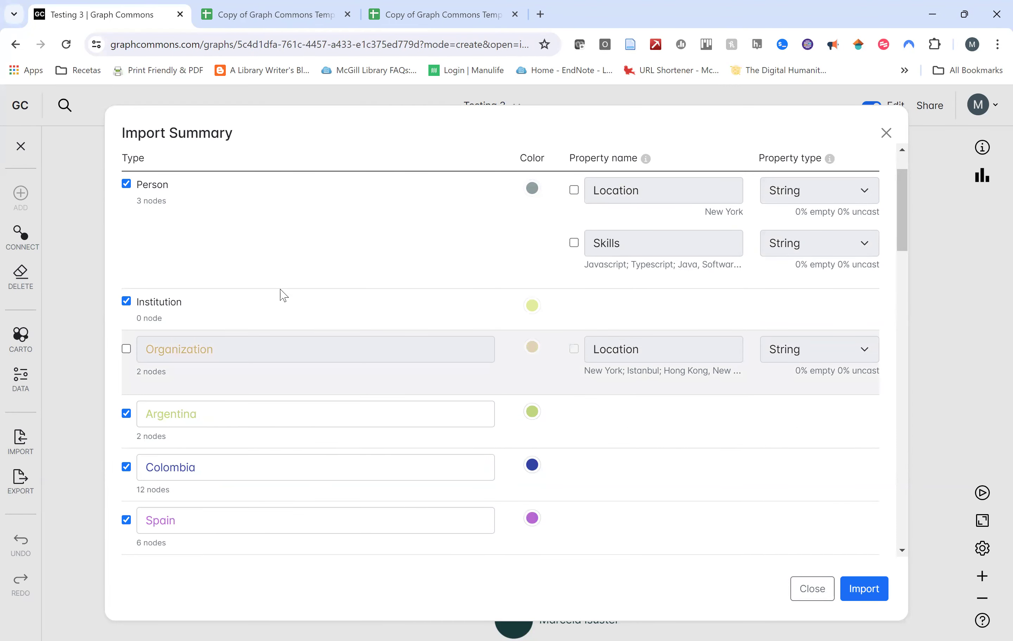
{"action": "scroll", "coordinate": [297, 339], "scroll_direction": "down", "scroll_amount": 6}
{"action": "scroll", "coordinate": [406, 431], "scroll_direction": "down", "scroll_amount": 9}
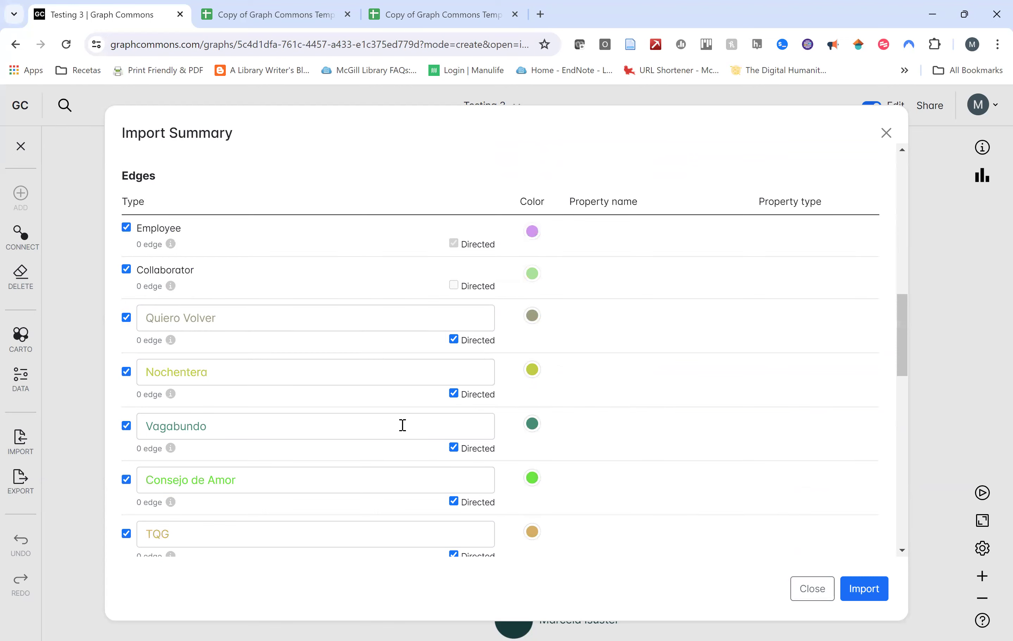
{"action": "scroll", "coordinate": [403, 426], "scroll_direction": "down", "scroll_amount": 18}
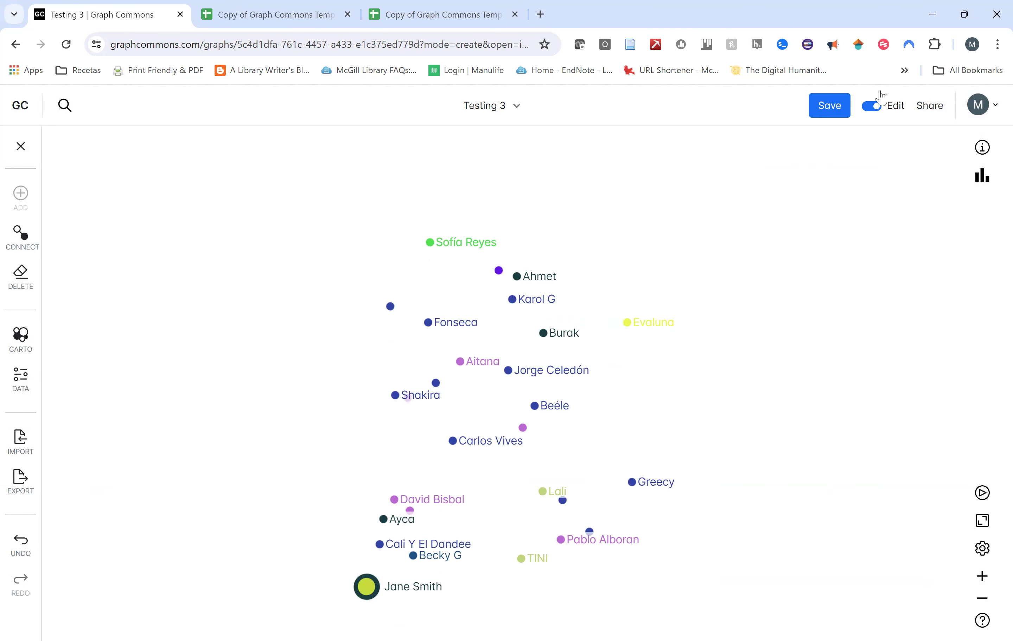
Create a new blank graph, bring up its Import data dialog, and switch to the copied template sheet.
{"action": "left_click", "coordinate": [994, 105]}
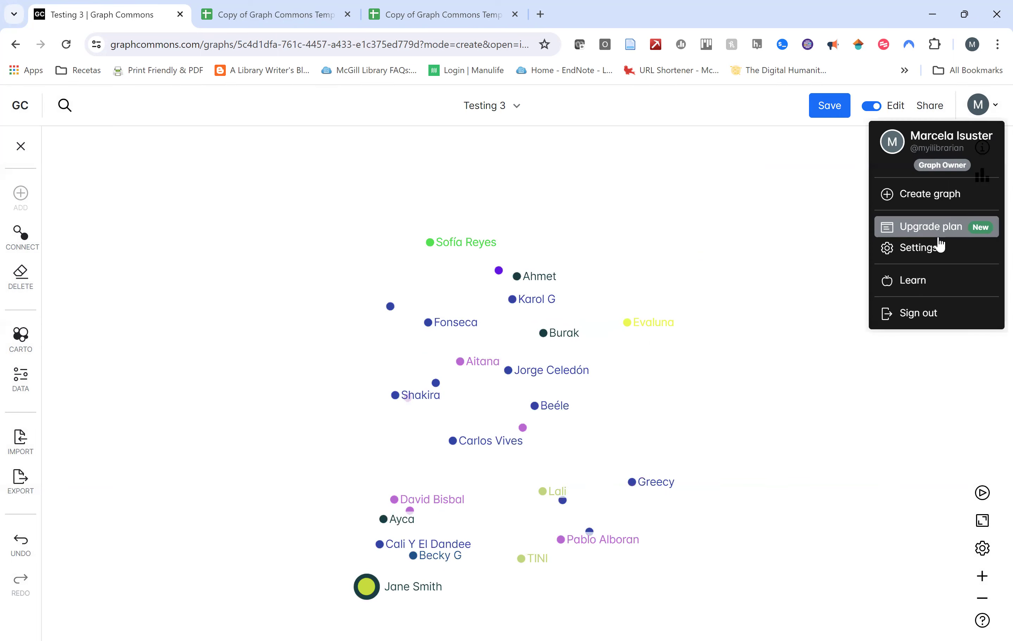
{"action": "left_click", "coordinate": [955, 199]}
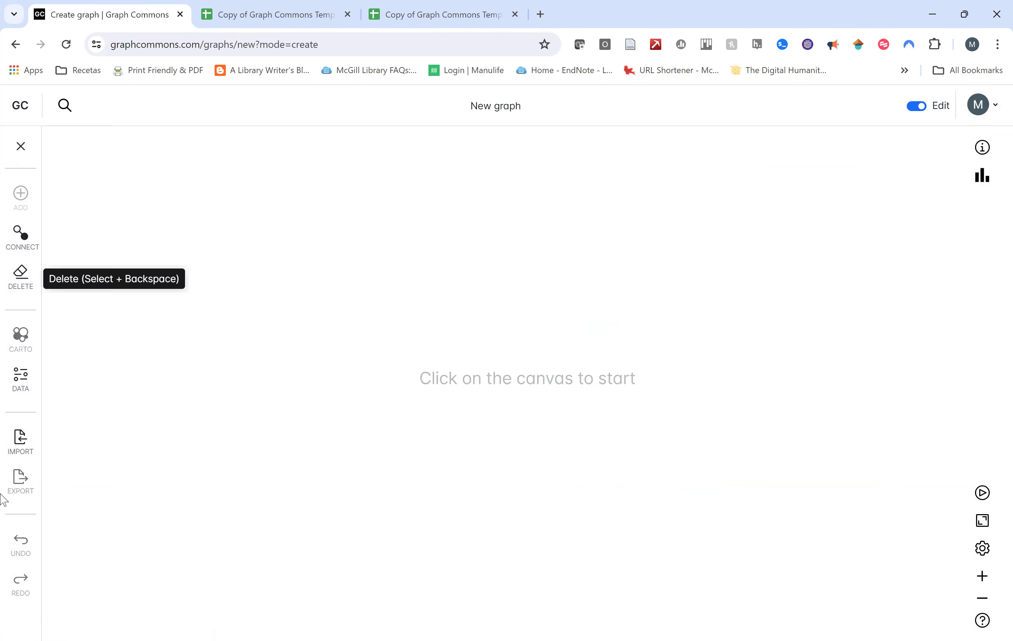
{"action": "left_click", "coordinate": [22, 452]}
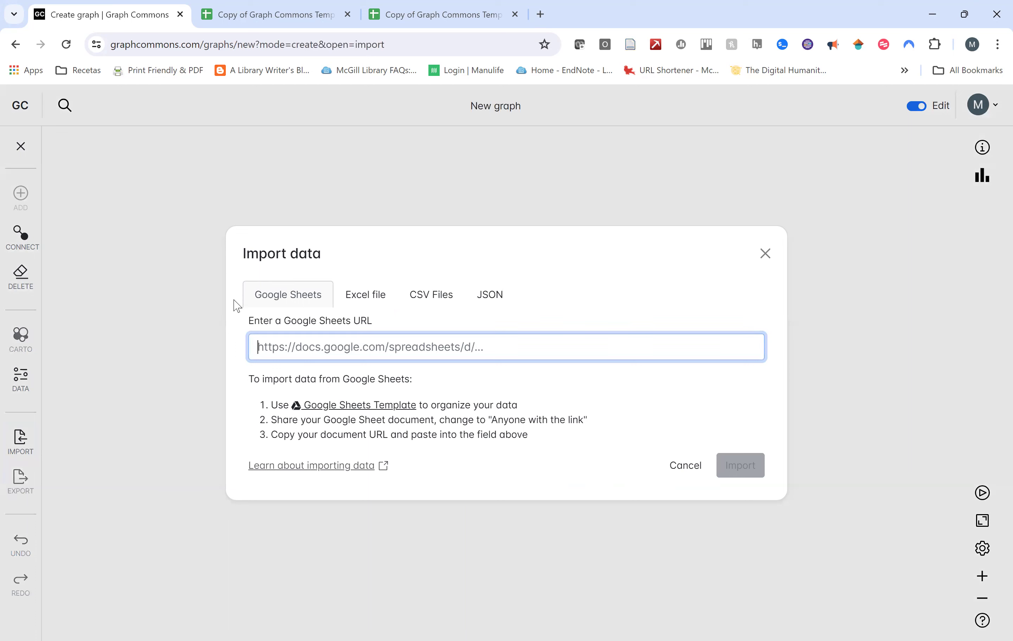
{"action": "left_click", "coordinate": [377, 406]}
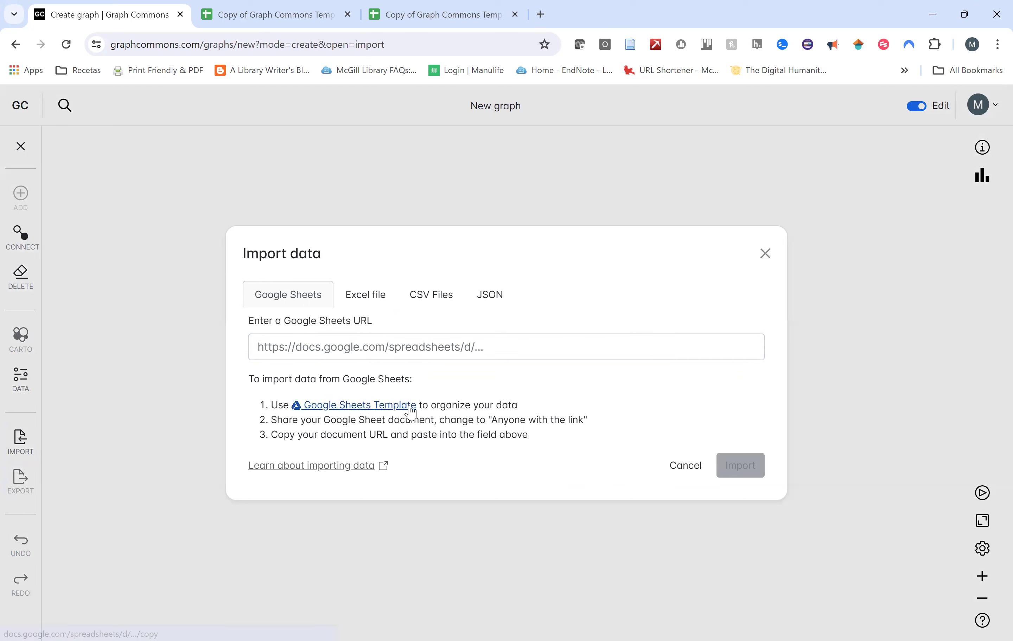
{"action": "left_click", "coordinate": [290, 8]}
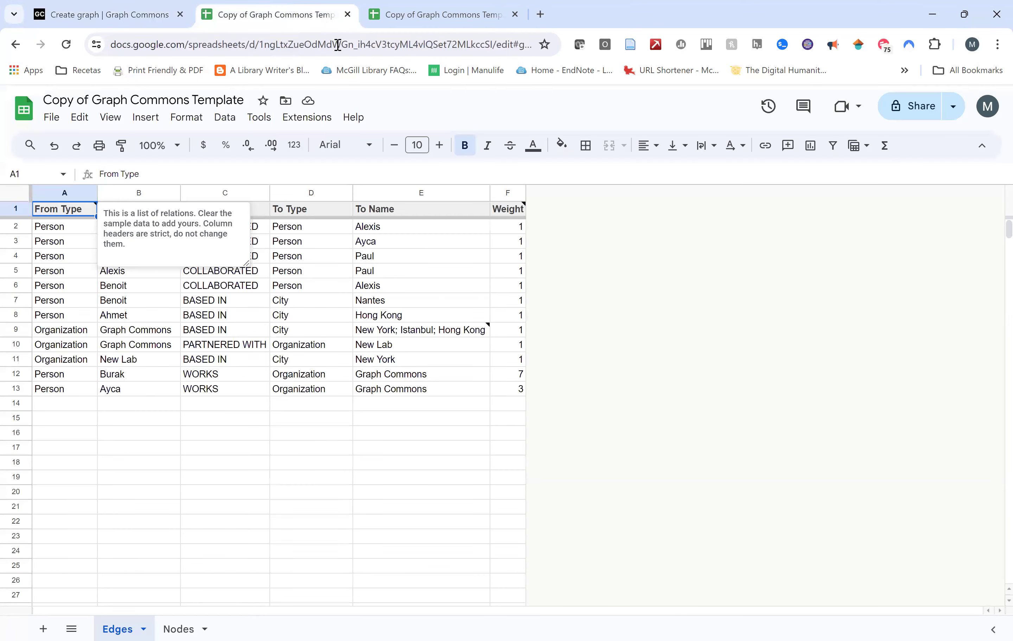
Select the Copy of Graph Commons Template's full URL, then return to the new graph's import.
{"action": "left_click", "coordinate": [166, 46]}
{"action": "right_click", "coordinate": [166, 47]}
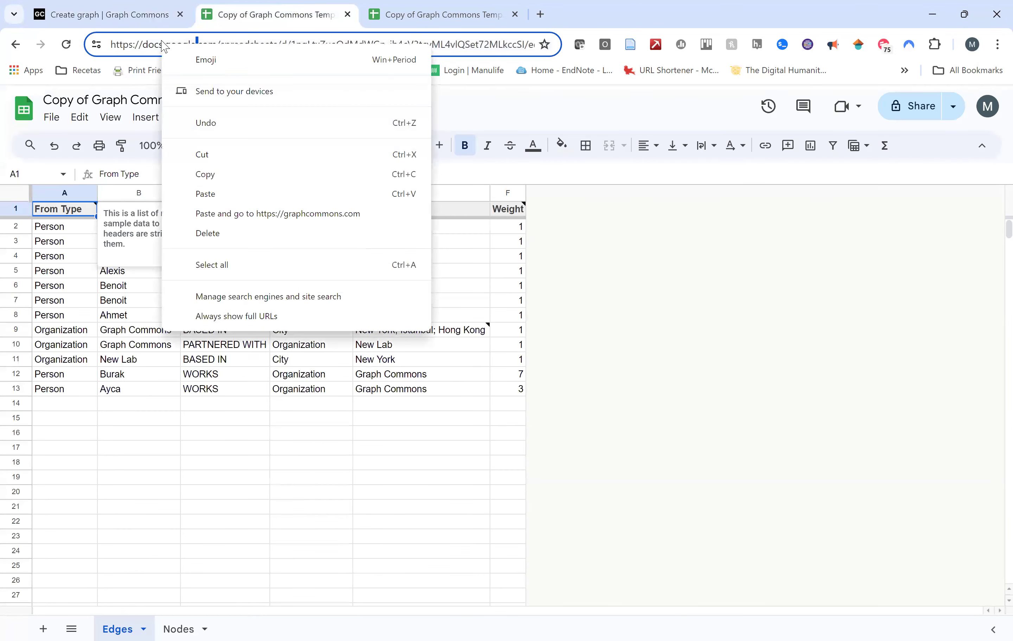
{"action": "left_click", "coordinate": [111, 46]}
{"action": "left_click_drag", "start_coordinate": [115, 47], "coordinate": [998, 423]}
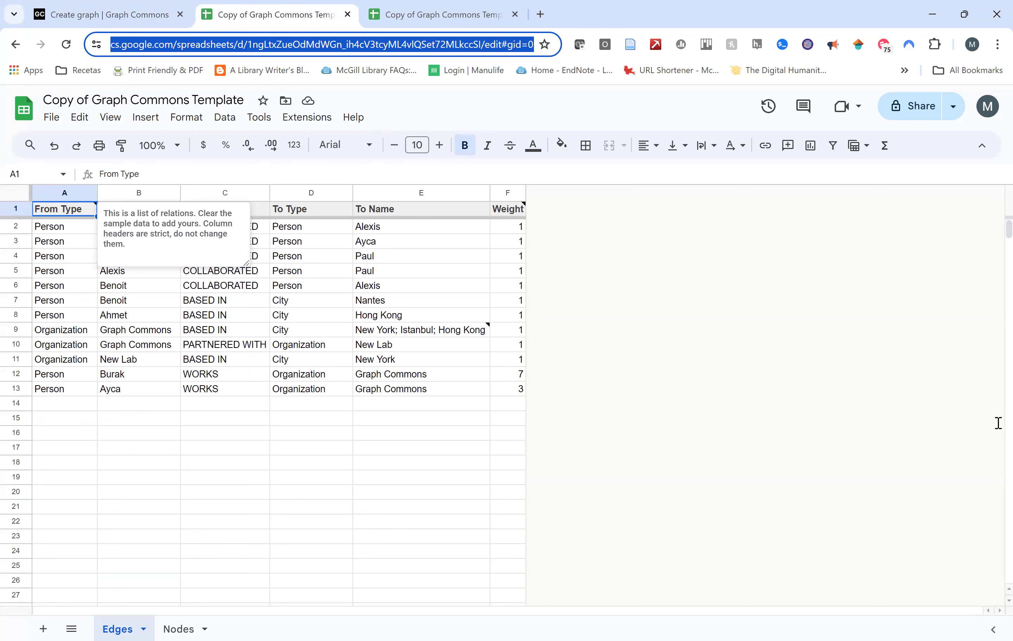
{"action": "left_click", "coordinate": [535, 45]}
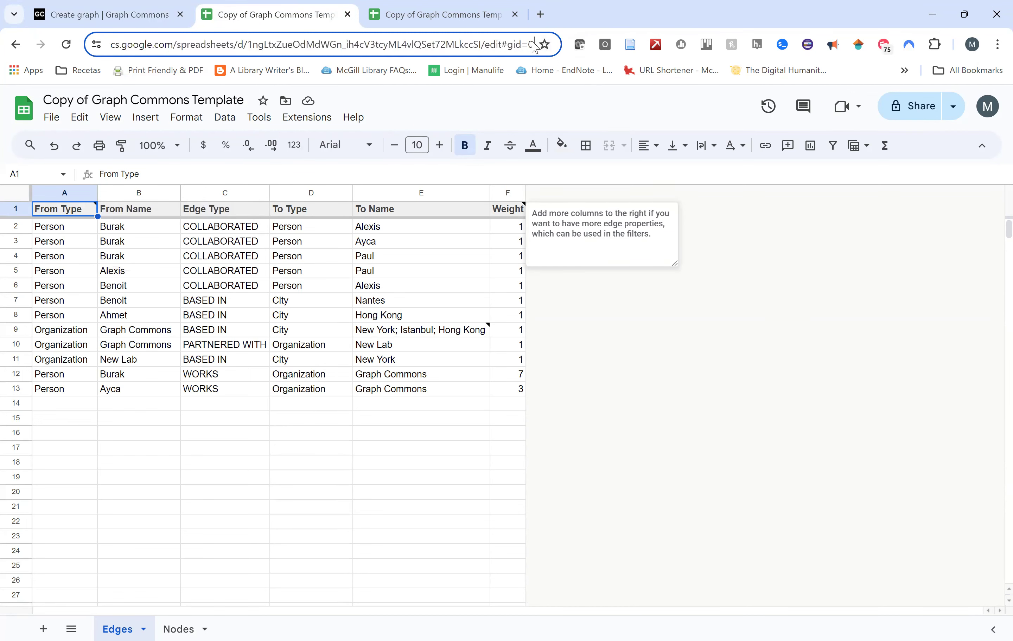
{"action": "left_click_drag", "start_coordinate": [534, 44], "coordinate": [2, 3]}
{"action": "key", "text": "ctrl+c"}
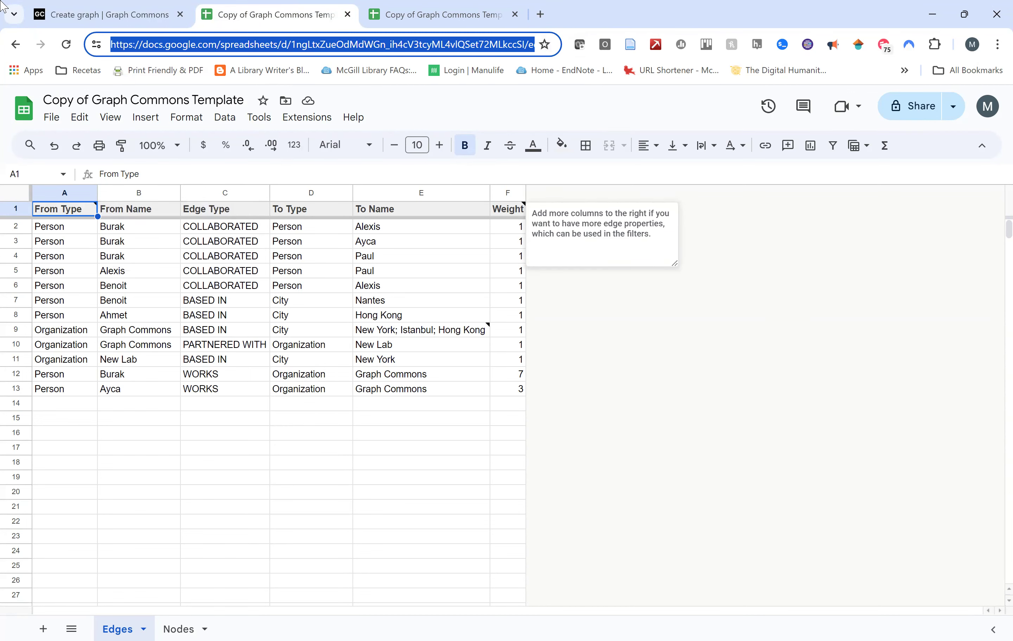
{"action": "left_click", "coordinate": [47, 13]}
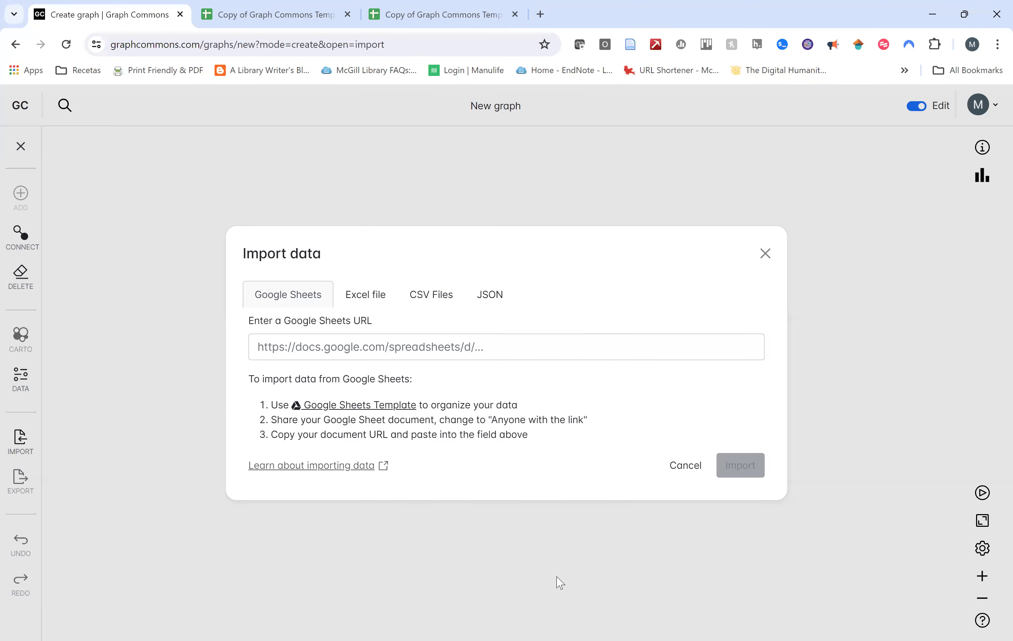
Paste the template sheet's URL and try importing, which fails because the sheet isn't public.
{"action": "left_click", "coordinate": [418, 343]}
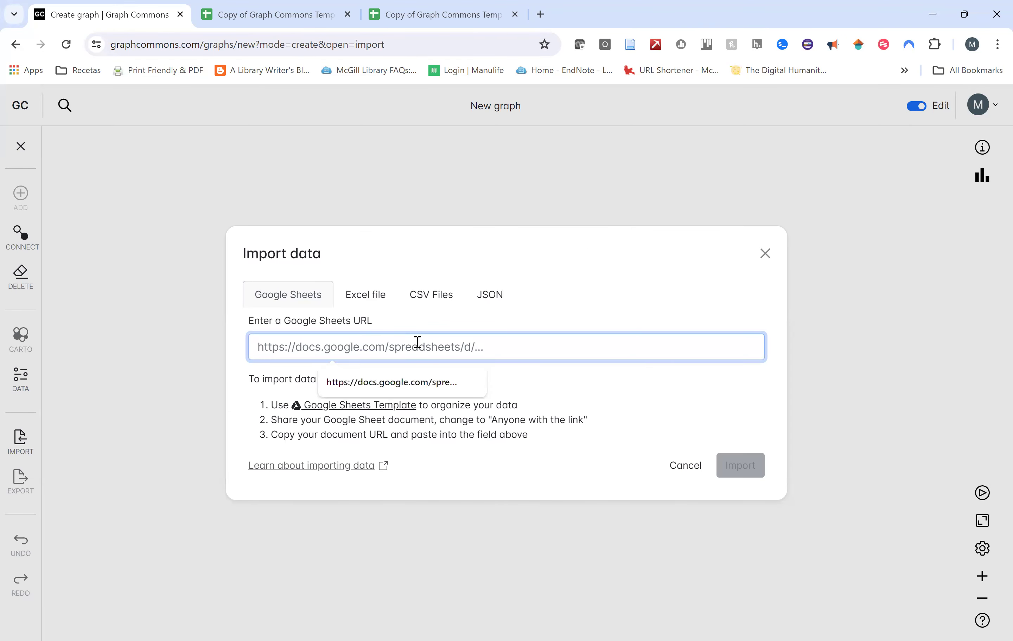
{"action": "key", "text": "ctrl+v"}
{"action": "left_click", "coordinate": [734, 469]}
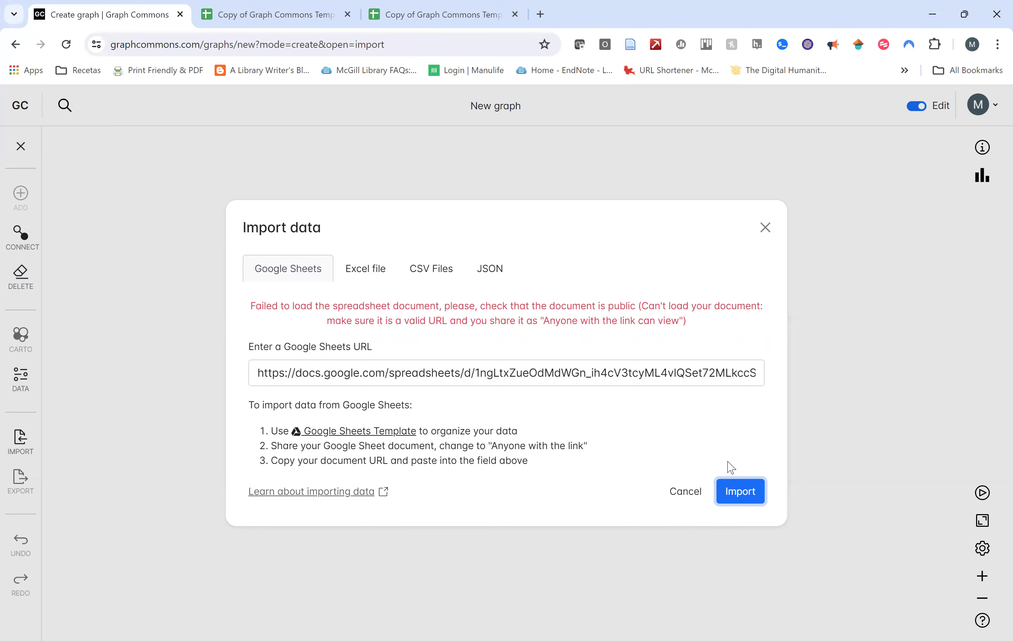
{"action": "left_click", "coordinate": [251, 13]}
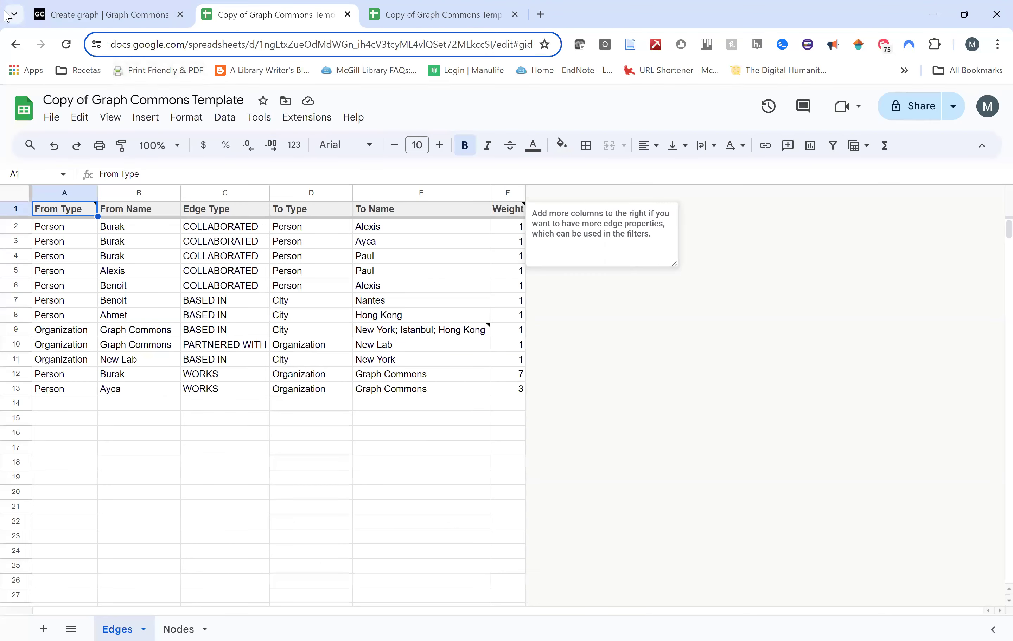
{"action": "left_click", "coordinate": [51, 117]}
{"action": "left_click", "coordinate": [99, 8]}
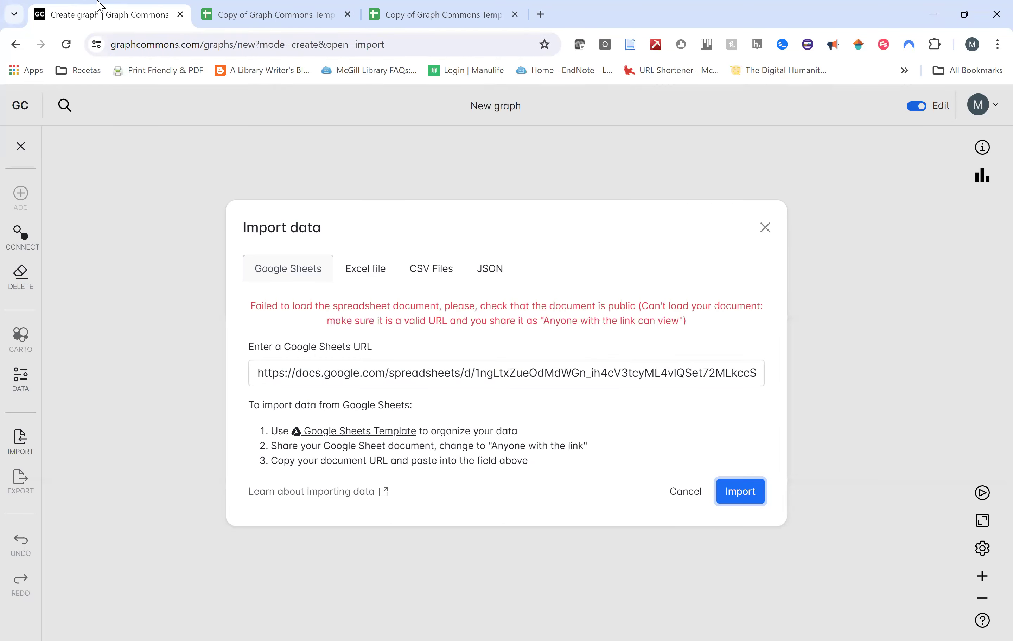
{"action": "left_click", "coordinate": [301, 8]}
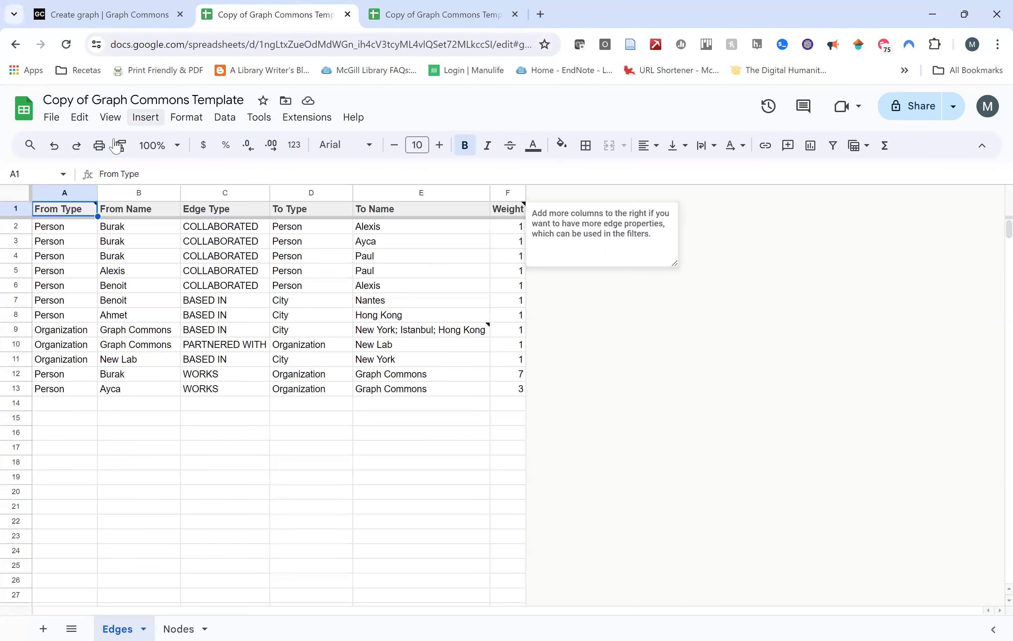
Change the sheet's general access from Restricted to Anyone with the link, then select its web address.
{"action": "left_click", "coordinate": [915, 112]}
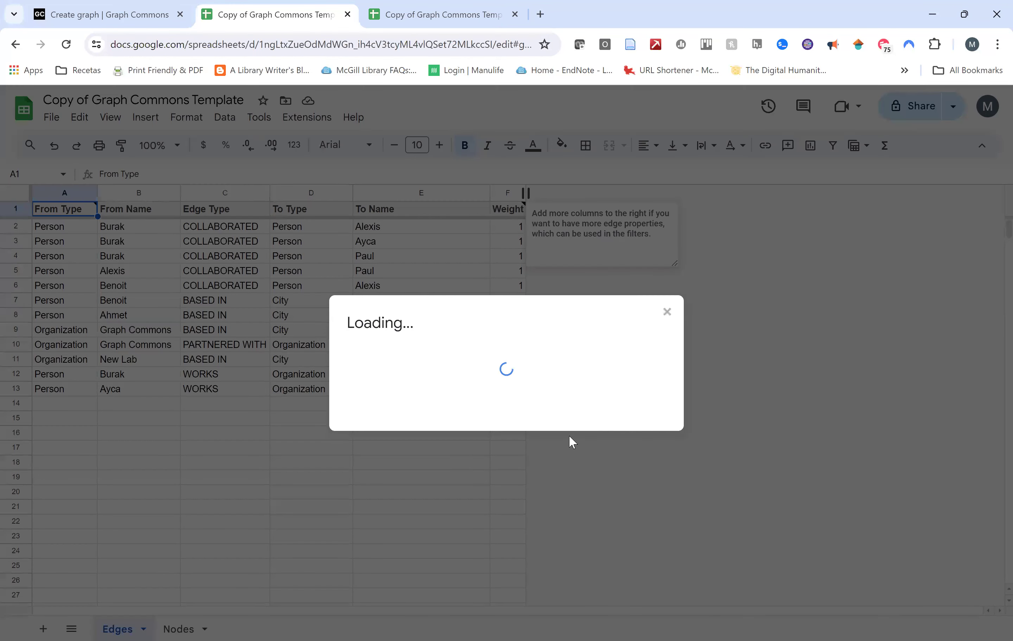
{"action": "left_click", "coordinate": [436, 436]}
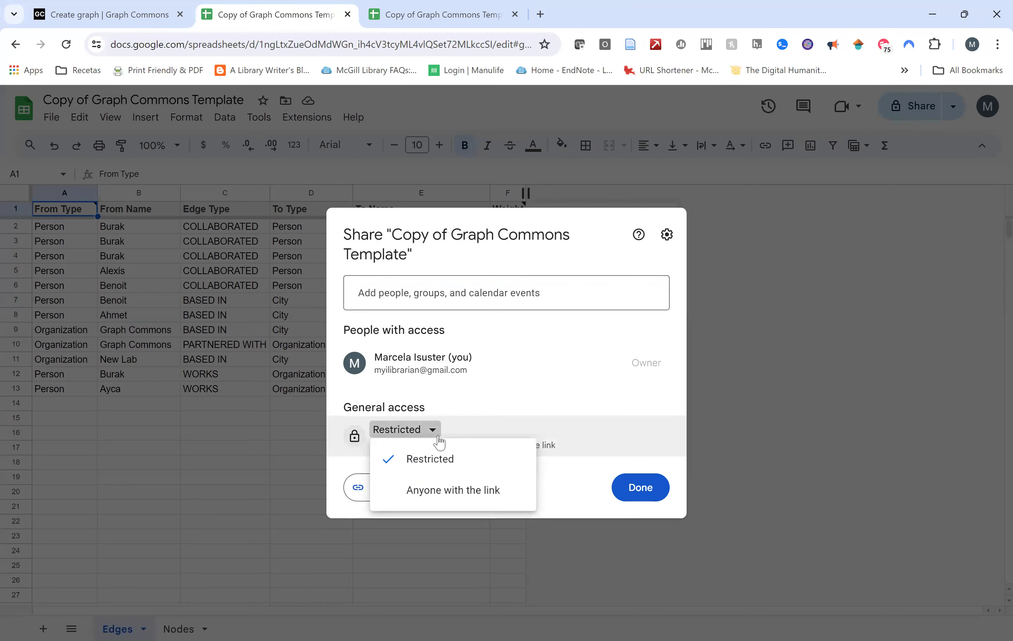
{"action": "left_click", "coordinate": [462, 492]}
{"action": "left_click", "coordinate": [647, 492]}
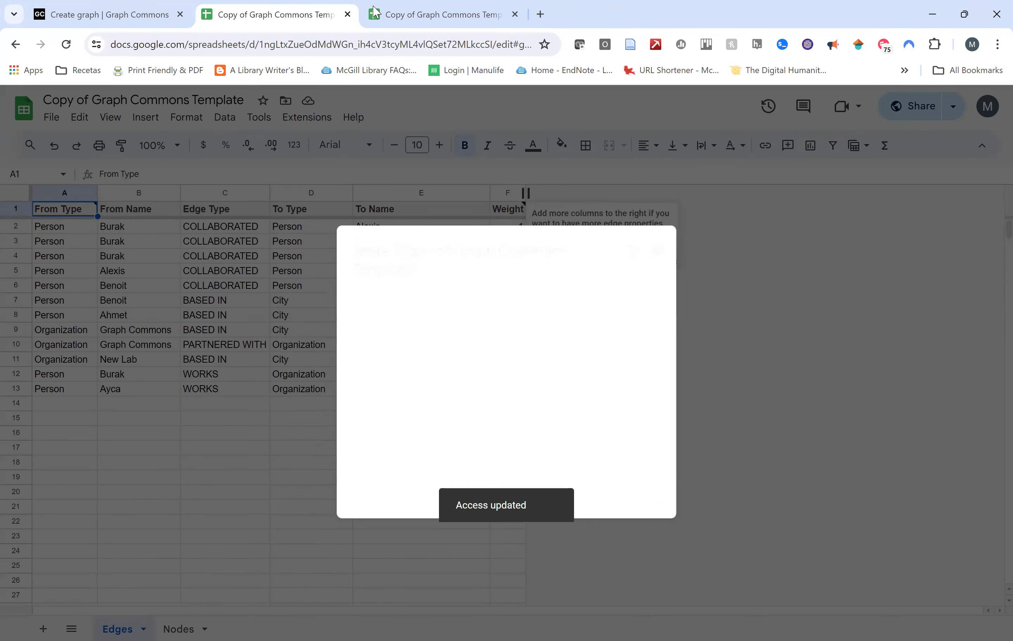
{"action": "left_click", "coordinate": [372, 44]}
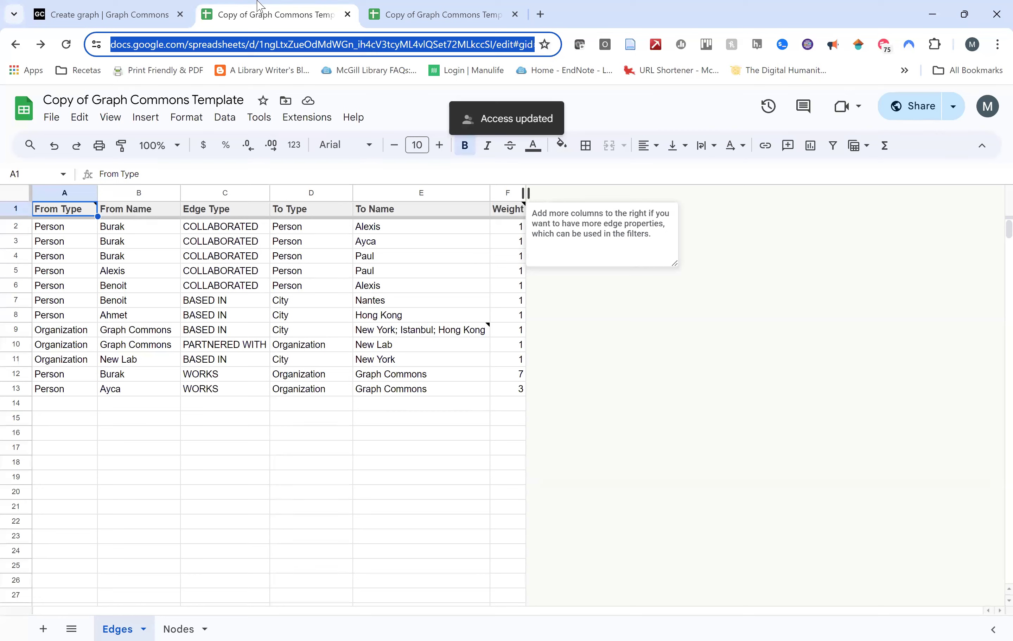
{"action": "left_click", "coordinate": [107, 14]}
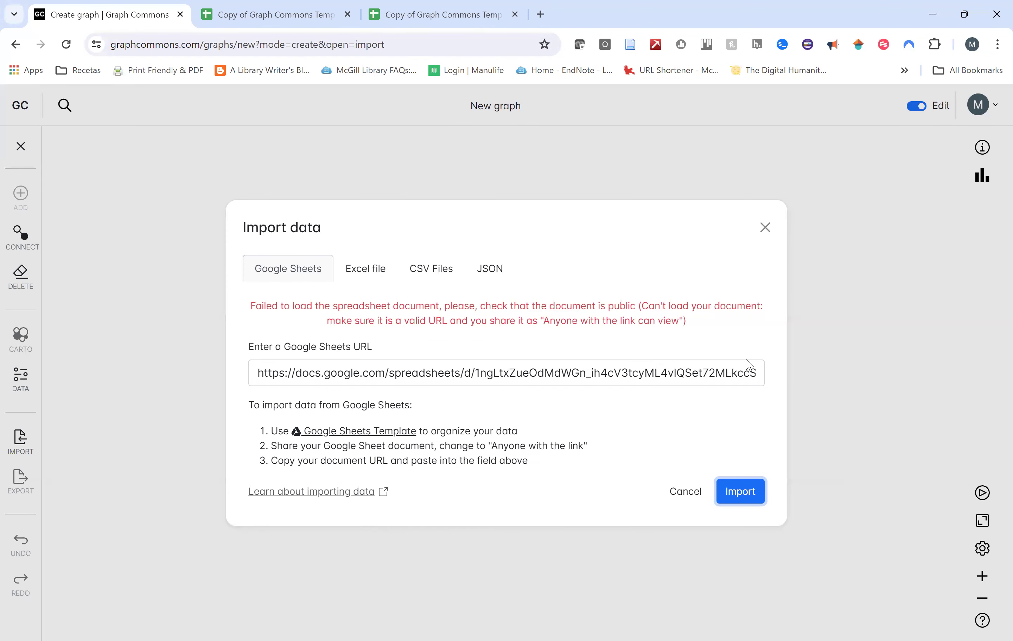
Replace the old import address with the shared sheet's URL and confirm importing its nodes and edges.
{"action": "double_click", "coordinate": [260, 374]}
{"action": "key", "text": "ctrl+a"}
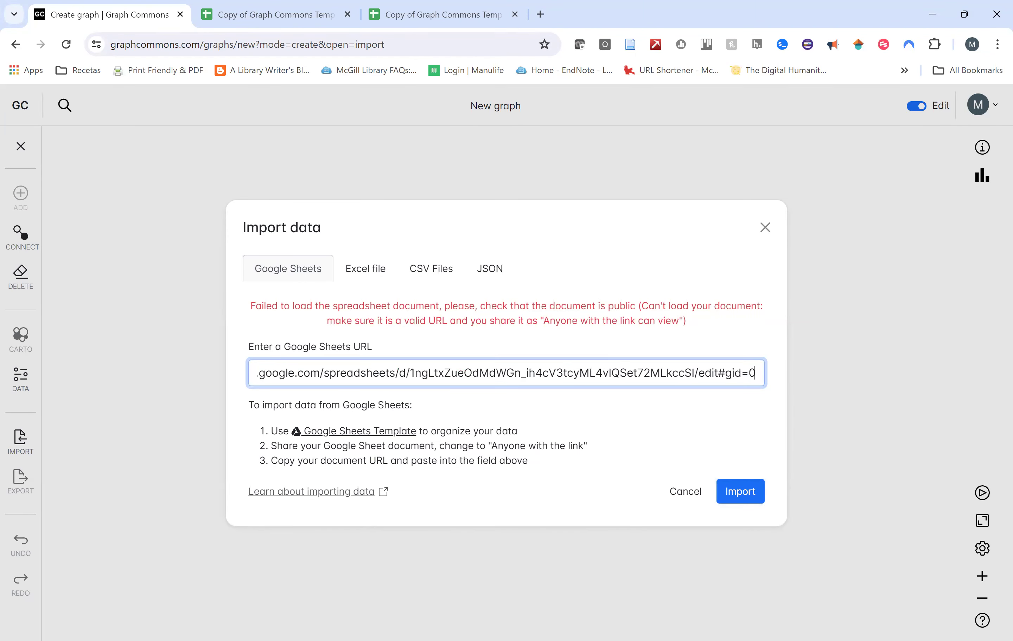
{"action": "left_click", "coordinate": [745, 497]}
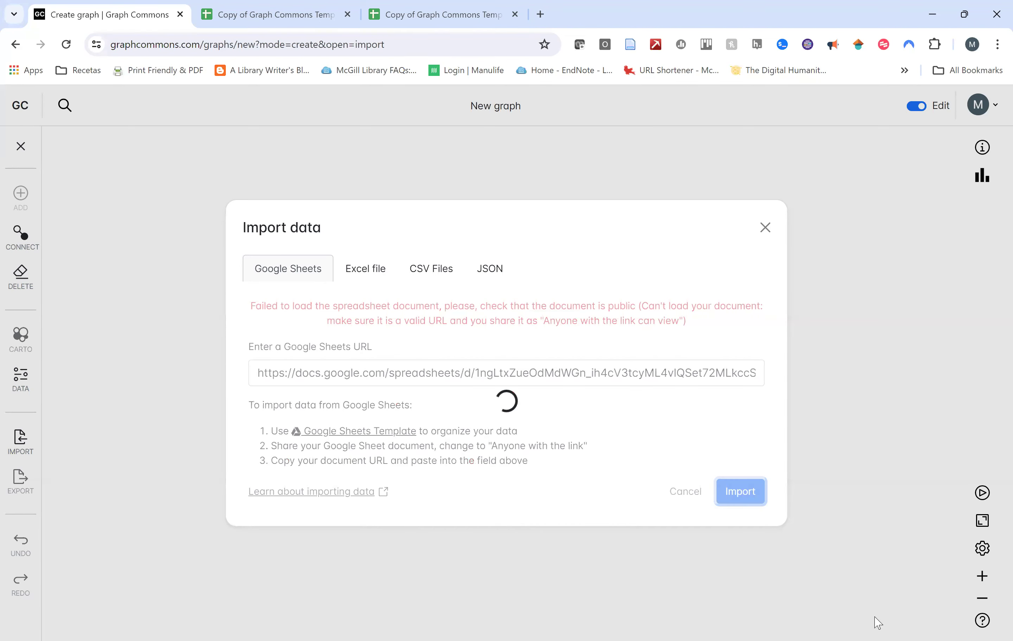
{"action": "scroll", "coordinate": [687, 380], "scroll_direction": "down", "scroll_amount": 5}
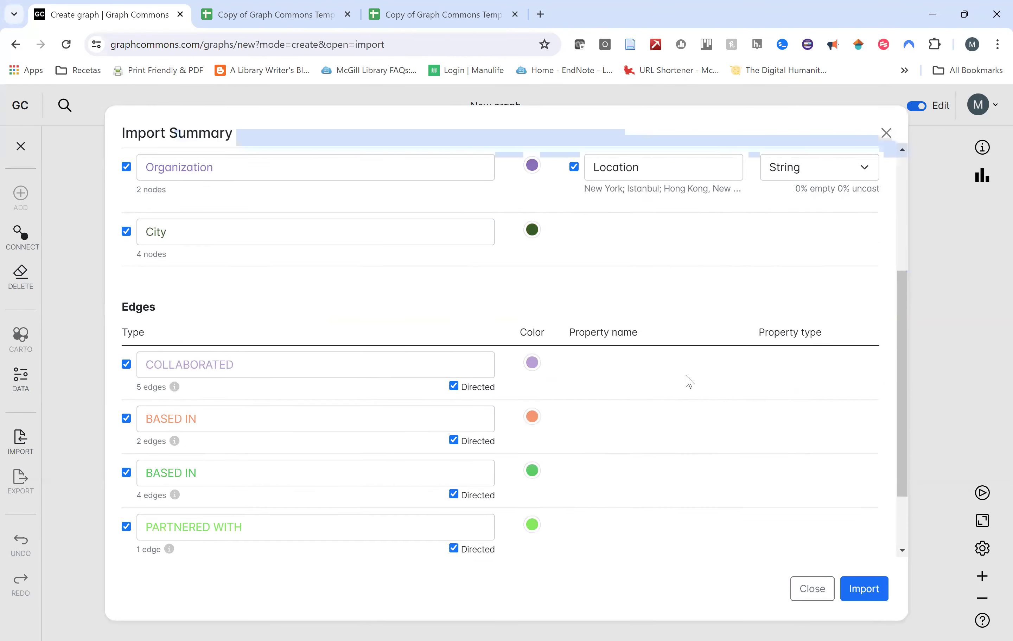
{"action": "left_click", "coordinate": [863, 589]}
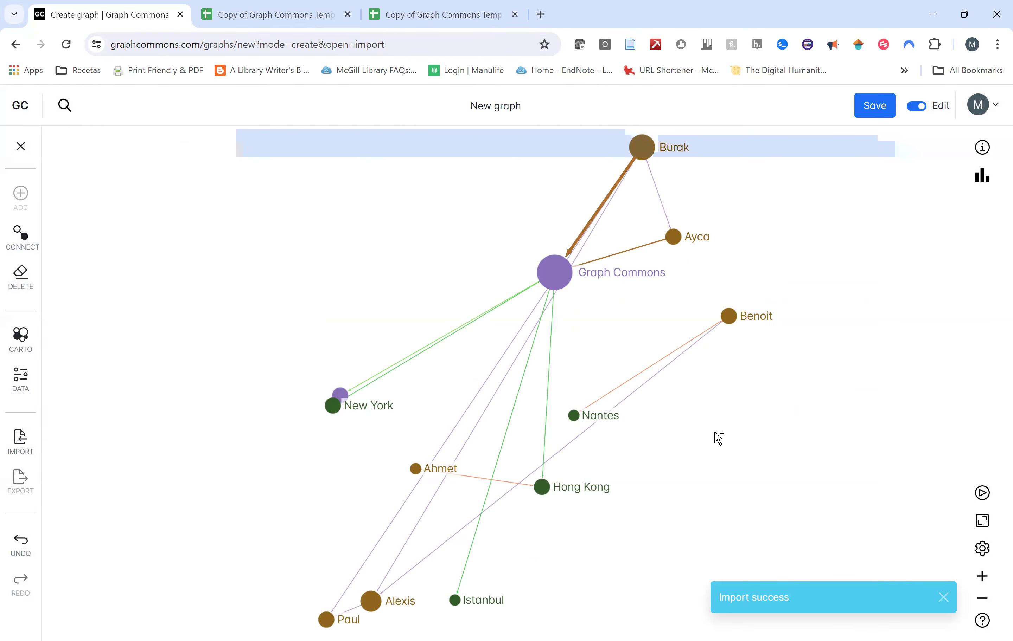
{"action": "scroll", "coordinate": [623, 346], "scroll_direction": "down", "scroll_amount": 5}
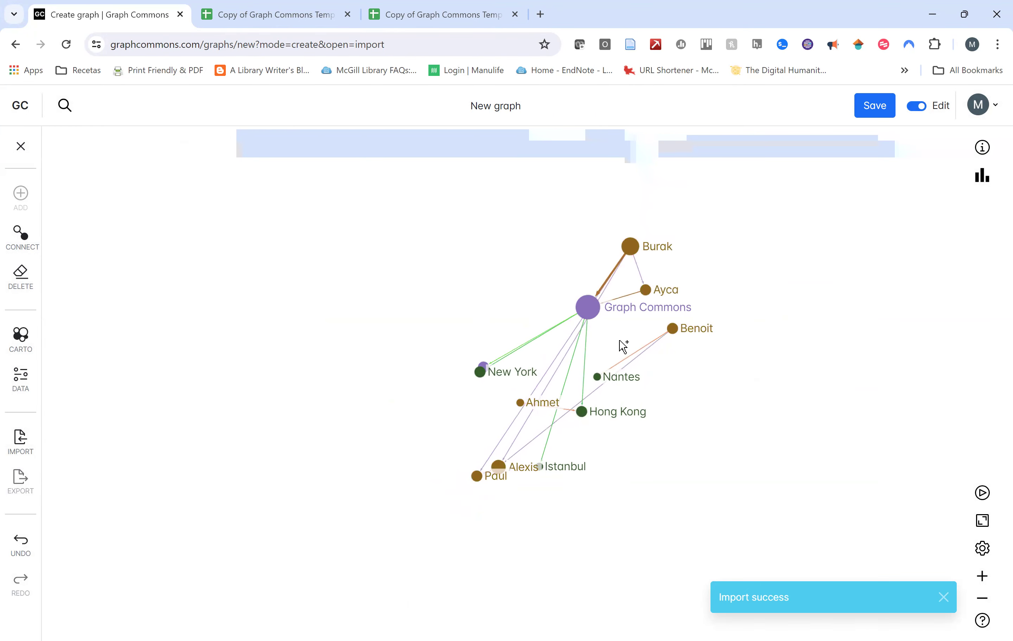
{"action": "scroll", "coordinate": [622, 346], "scroll_direction": "up", "scroll_amount": 5}
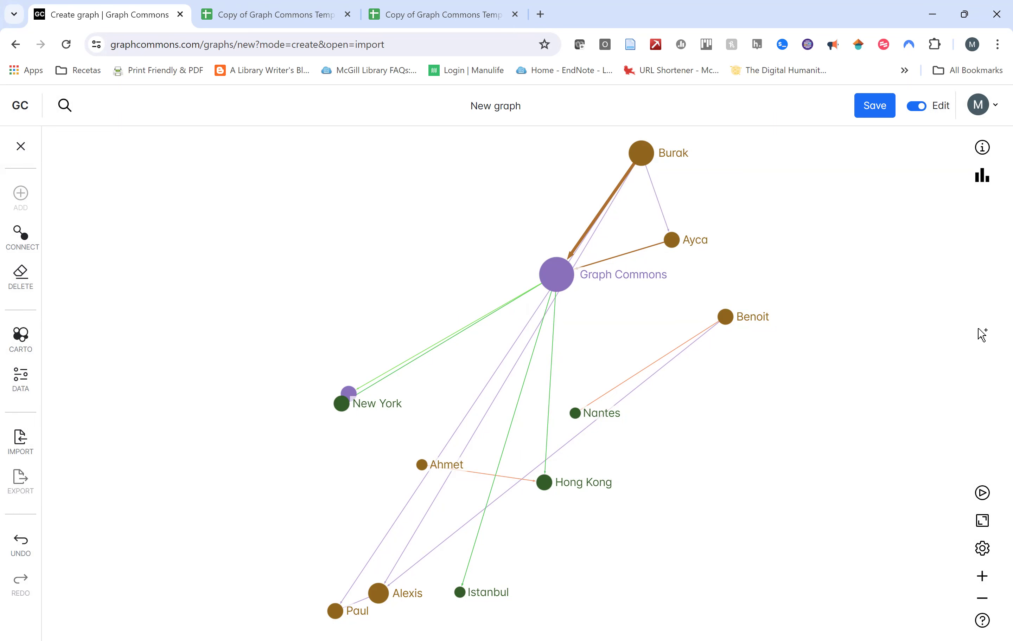
Save the imported graph with the name 'Testing 4' and Public visibility.
{"action": "left_click", "coordinate": [890, 111]}
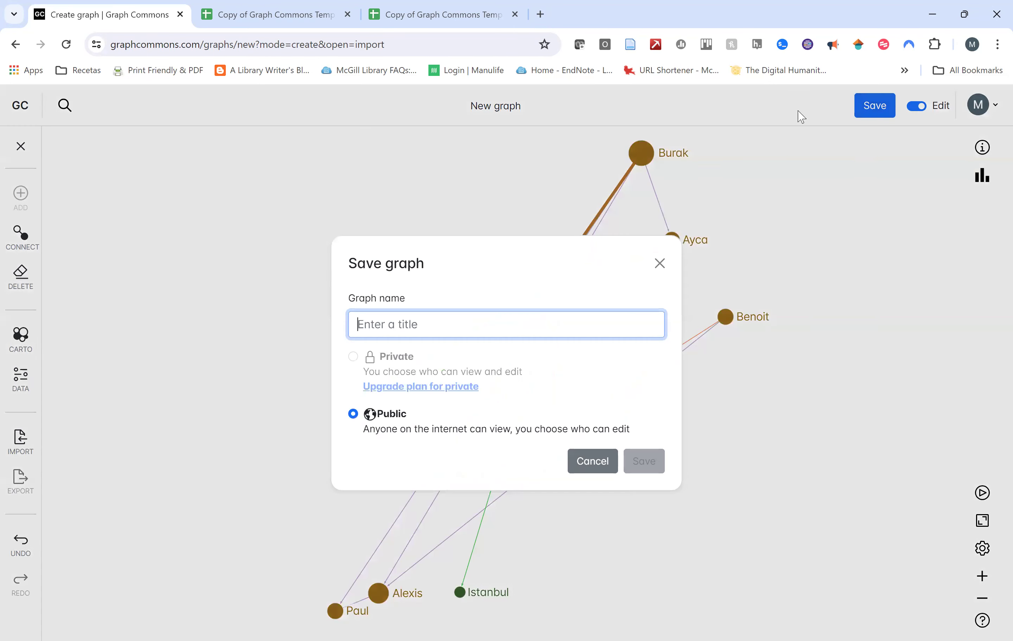
{"action": "type", "text": "Test"}
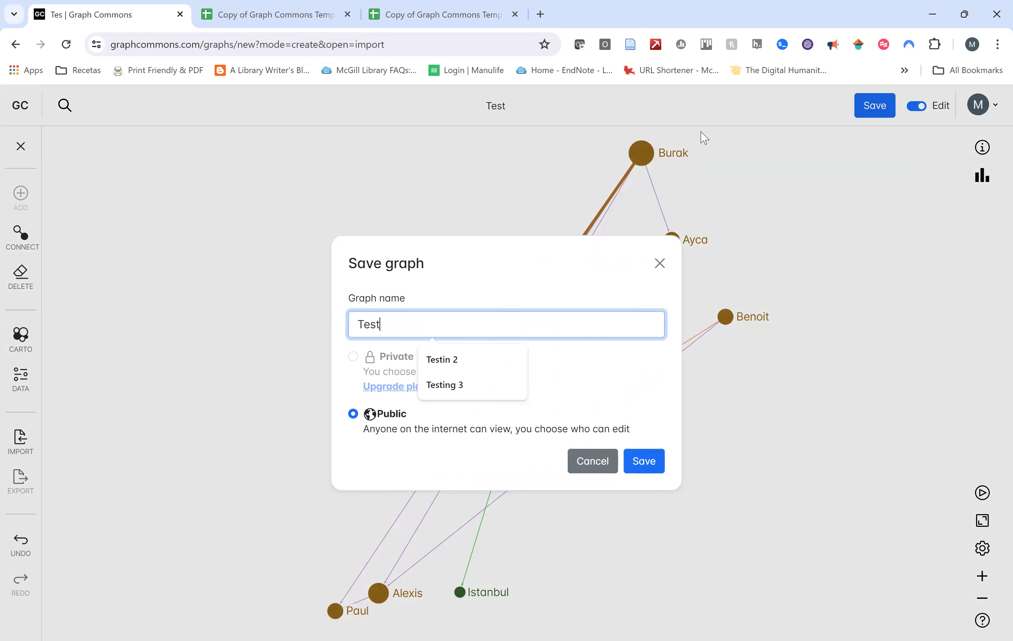
{"action": "type", "text": "ing 4"}
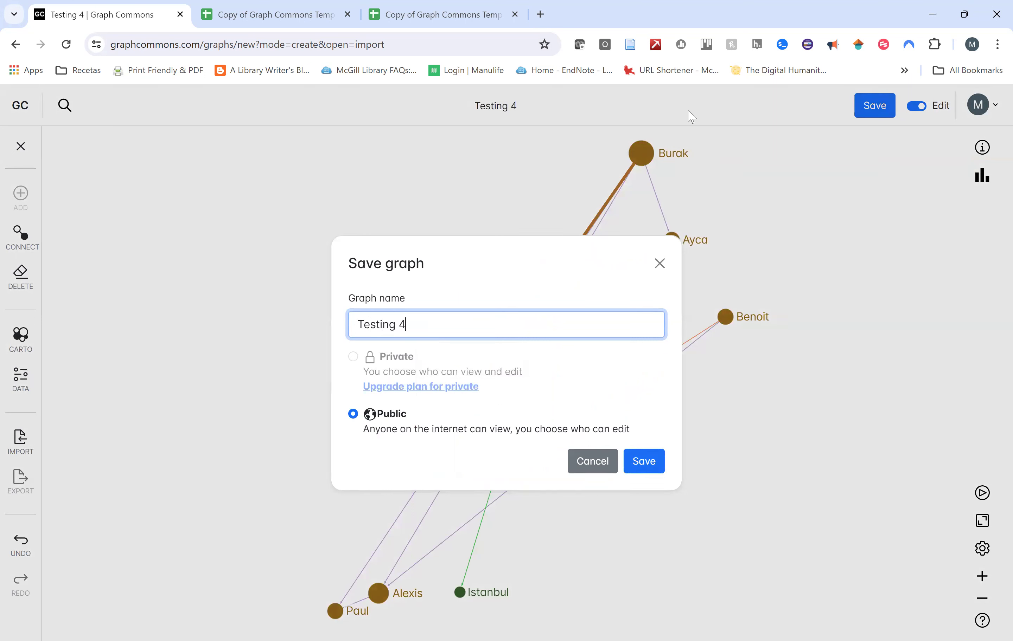
{"action": "left_click", "coordinate": [636, 463]}
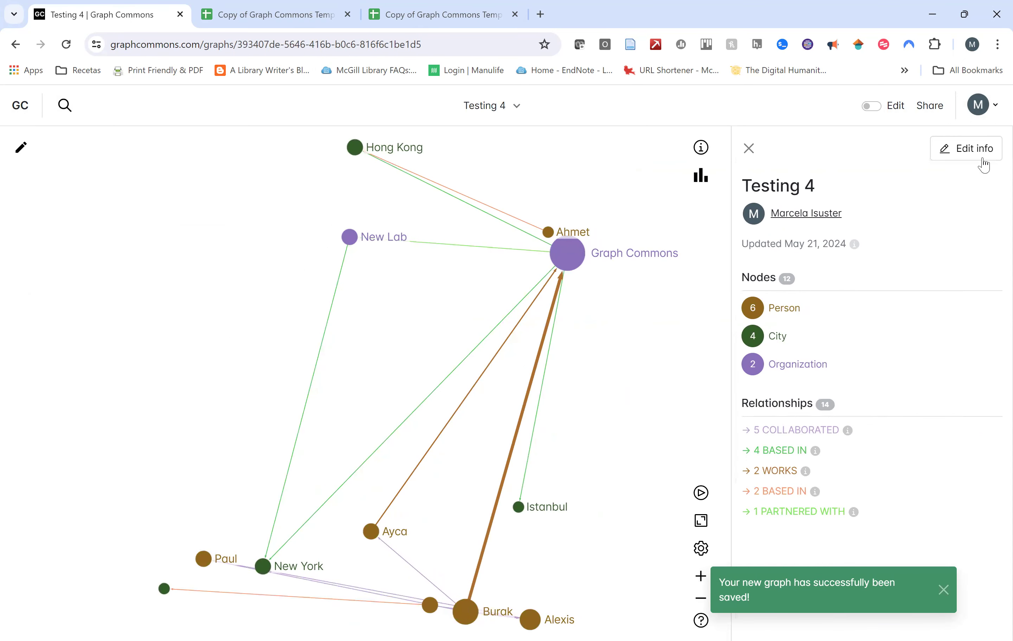
Close the Testing 4 details panel, then open and close the View options.
{"action": "left_click", "coordinate": [748, 149]}
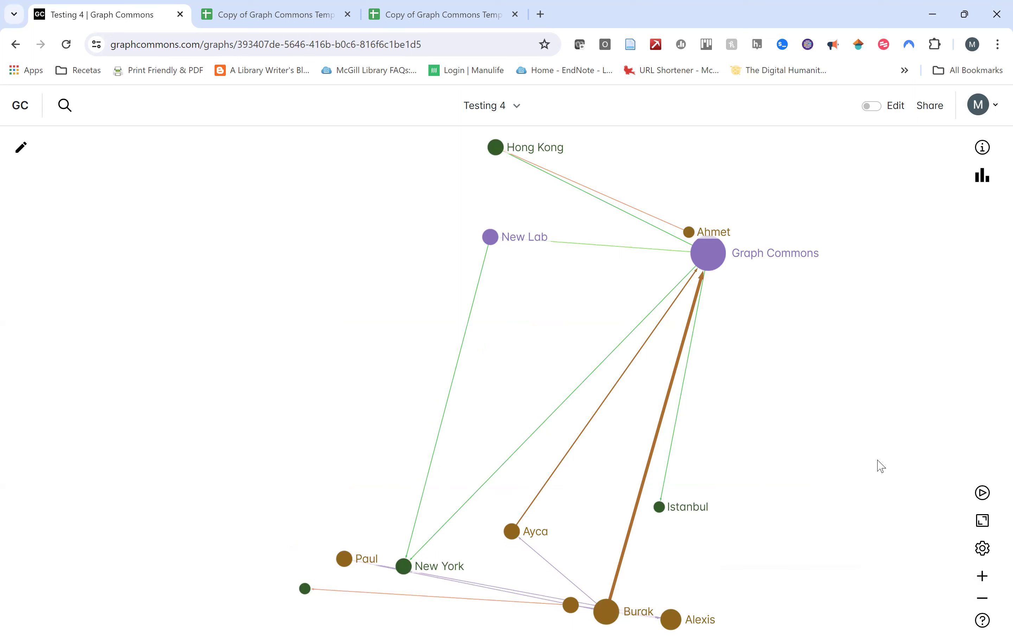
{"action": "left_click", "coordinate": [983, 557]}
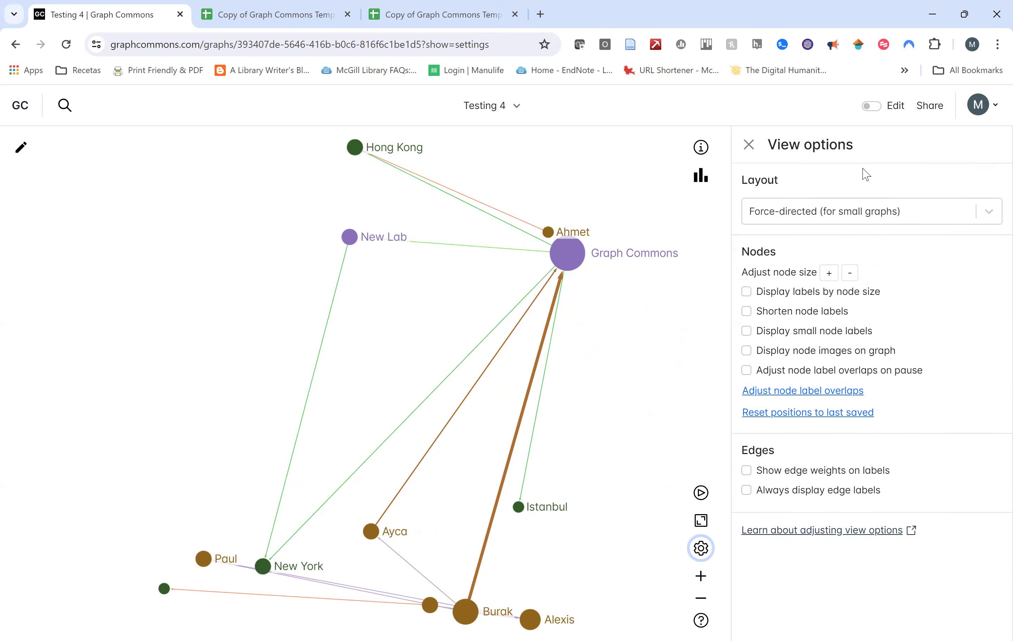
{"action": "left_click", "coordinate": [748, 144]}
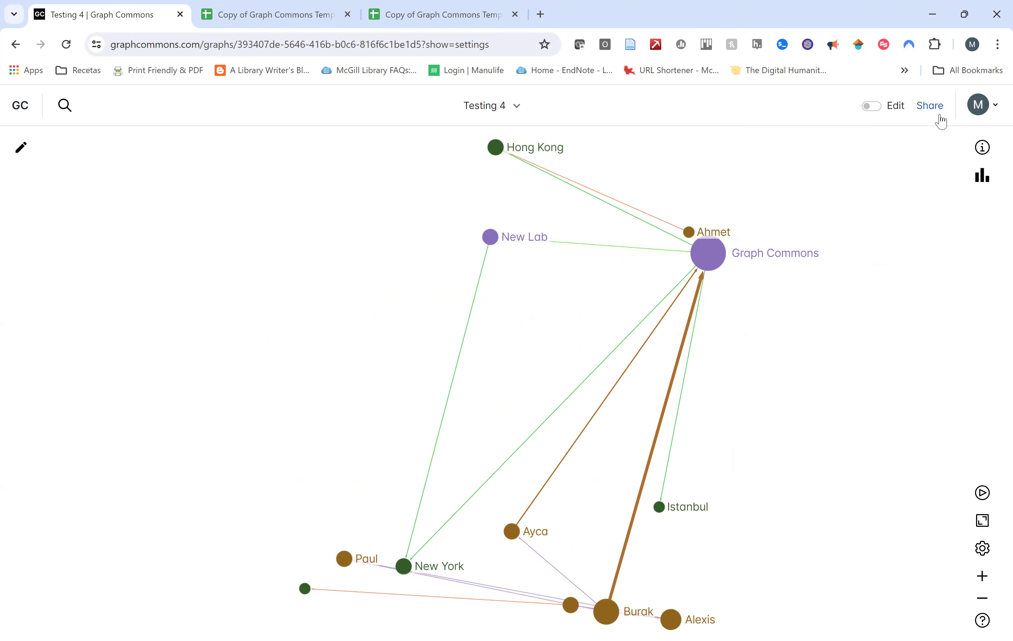
Check the invitee roles in the Share dialog, then copy the Testing 4 shareable link.
{"action": "left_click", "coordinate": [930, 105]}
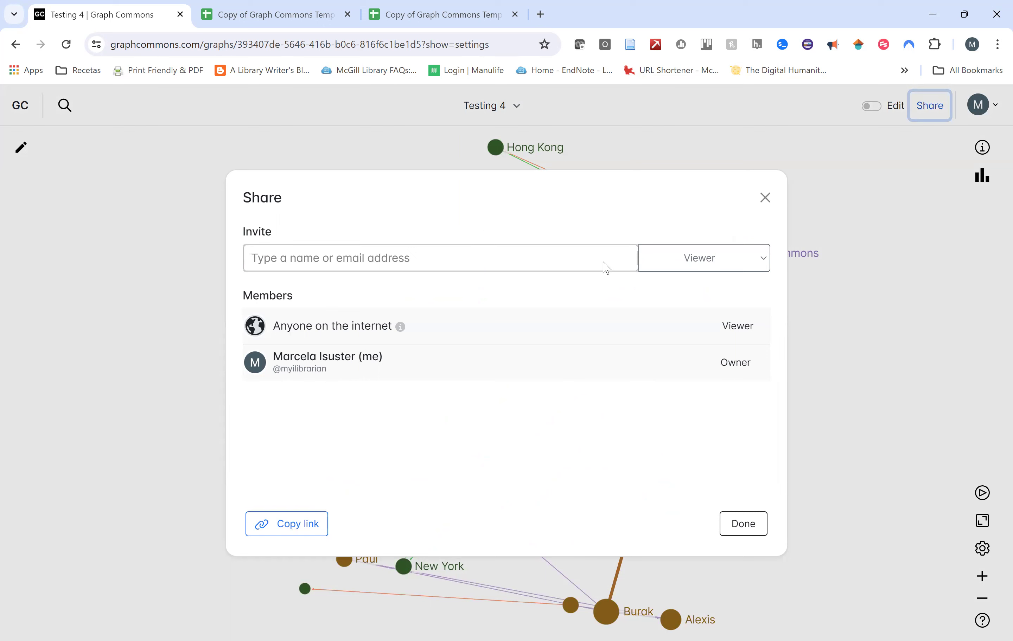
{"action": "left_click", "coordinate": [736, 263]}
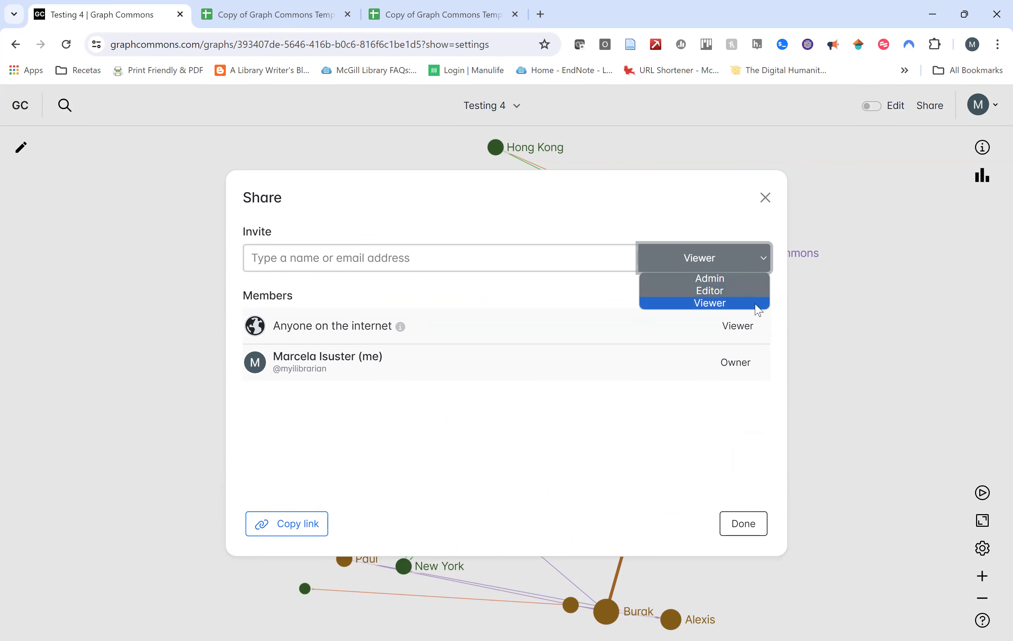
{"action": "left_click", "coordinate": [765, 198]}
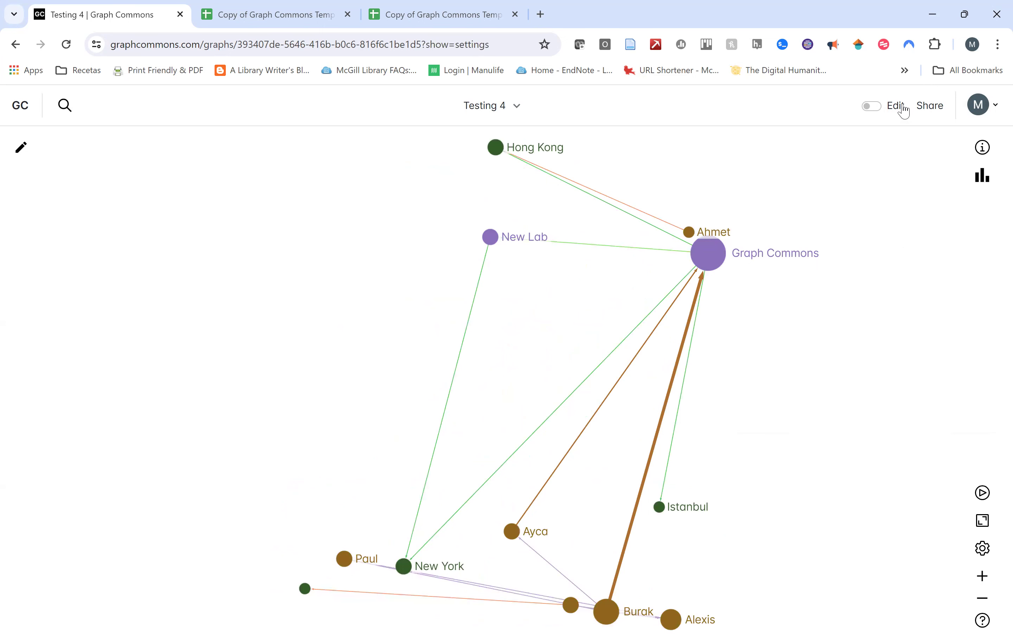
{"action": "left_click", "coordinate": [933, 109]}
{"action": "left_click", "coordinate": [304, 526]}
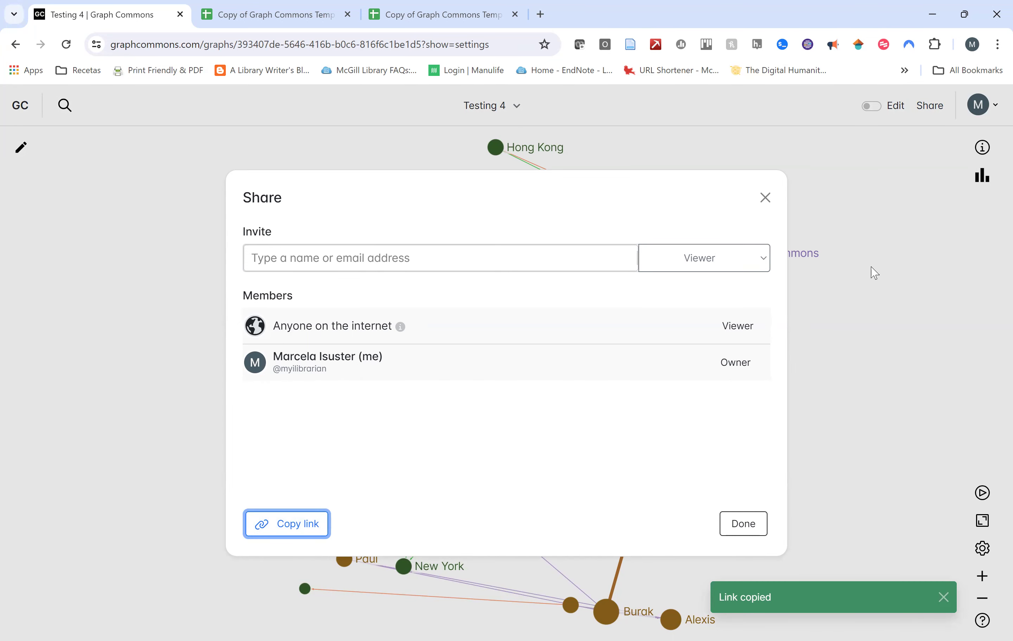
{"action": "left_click", "coordinate": [766, 199]}
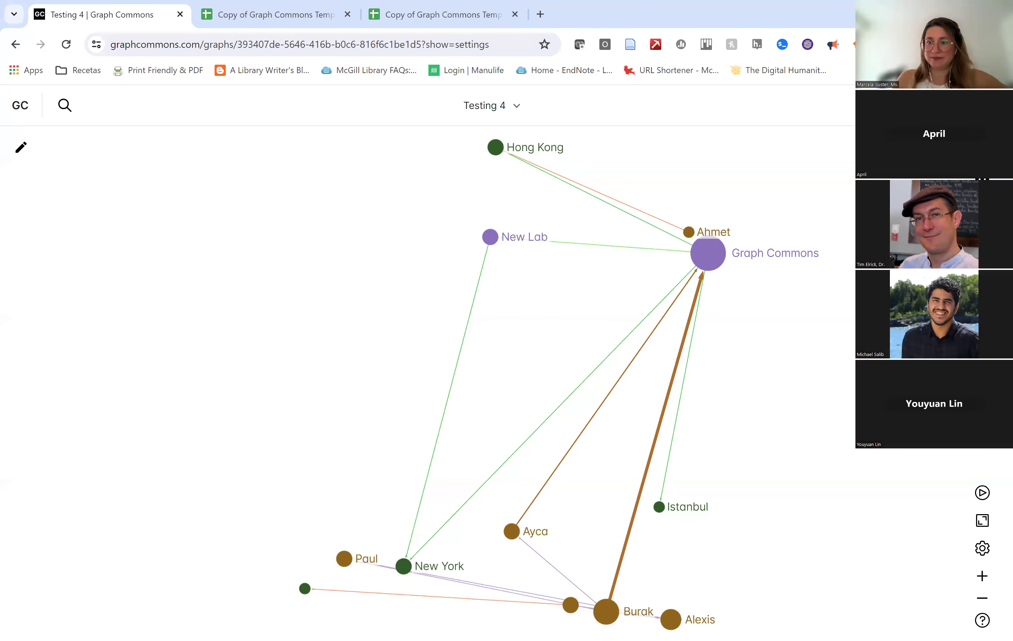
{"action": "mouse_move", "coordinate": [707, 253]}
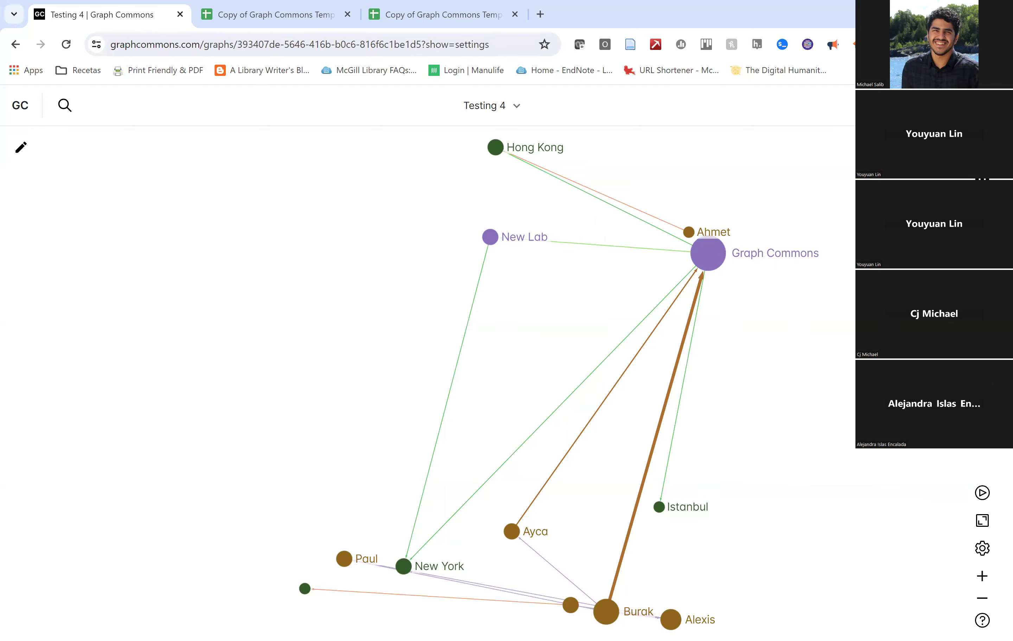
{"action": "mouse_move", "coordinate": [606, 612]}
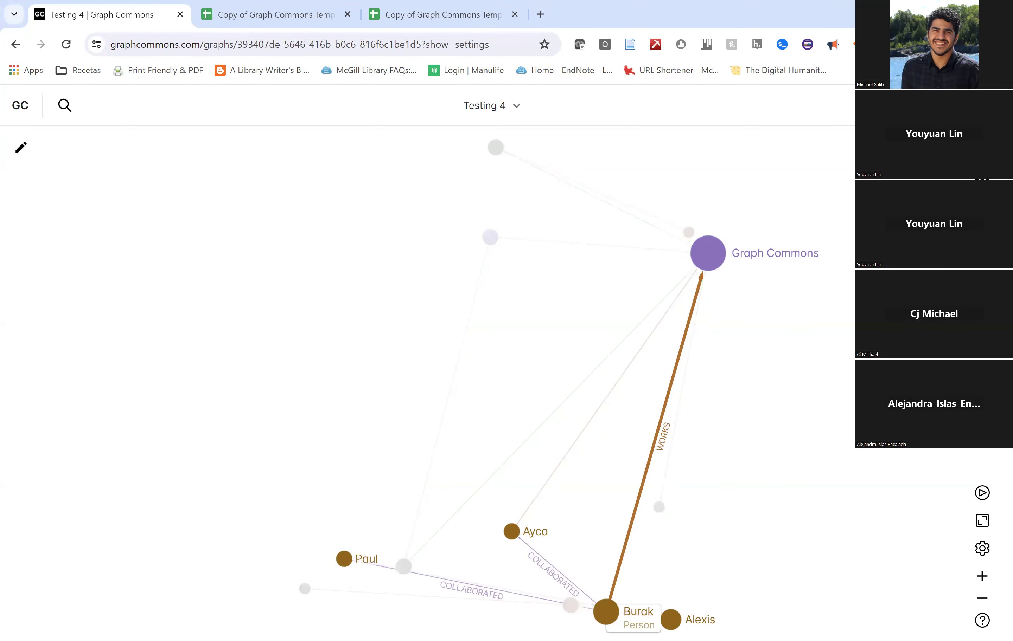